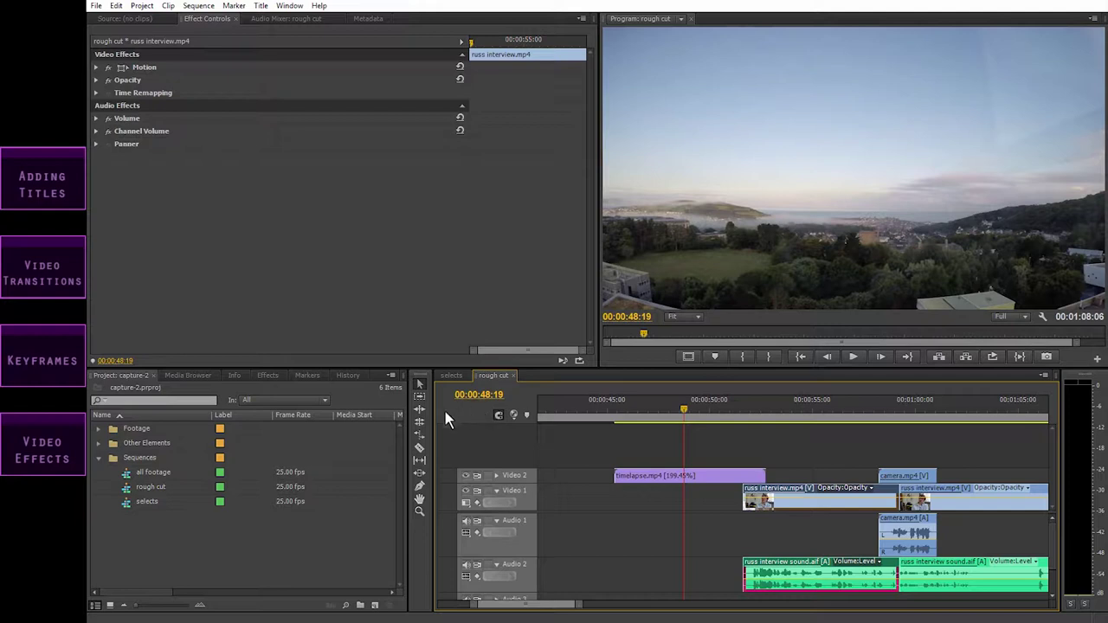
# Duplicate the rough cut sequence, rename the copy "fine cut" and open it in the timeline
pyautogui.click(130, 489)
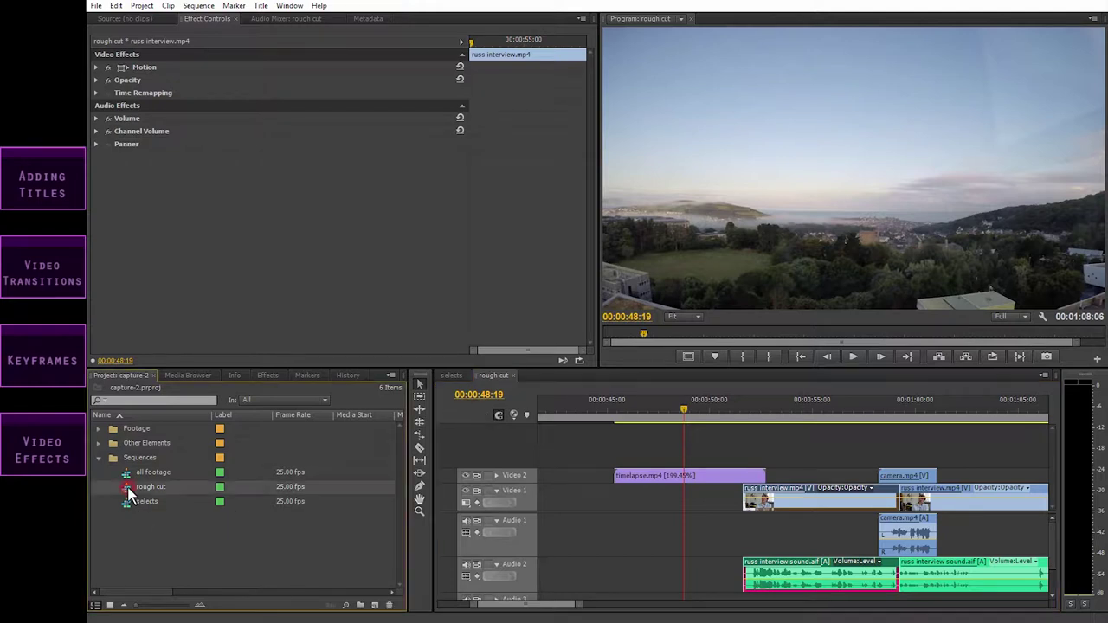
pyautogui.rightClick(129, 488)
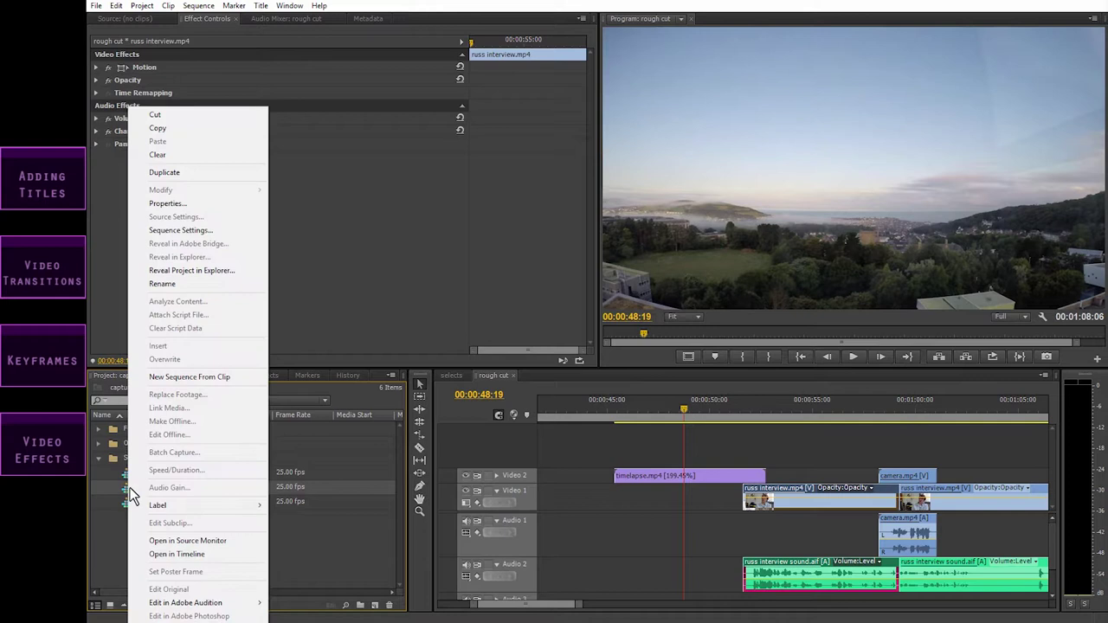
pyautogui.click(159, 174)
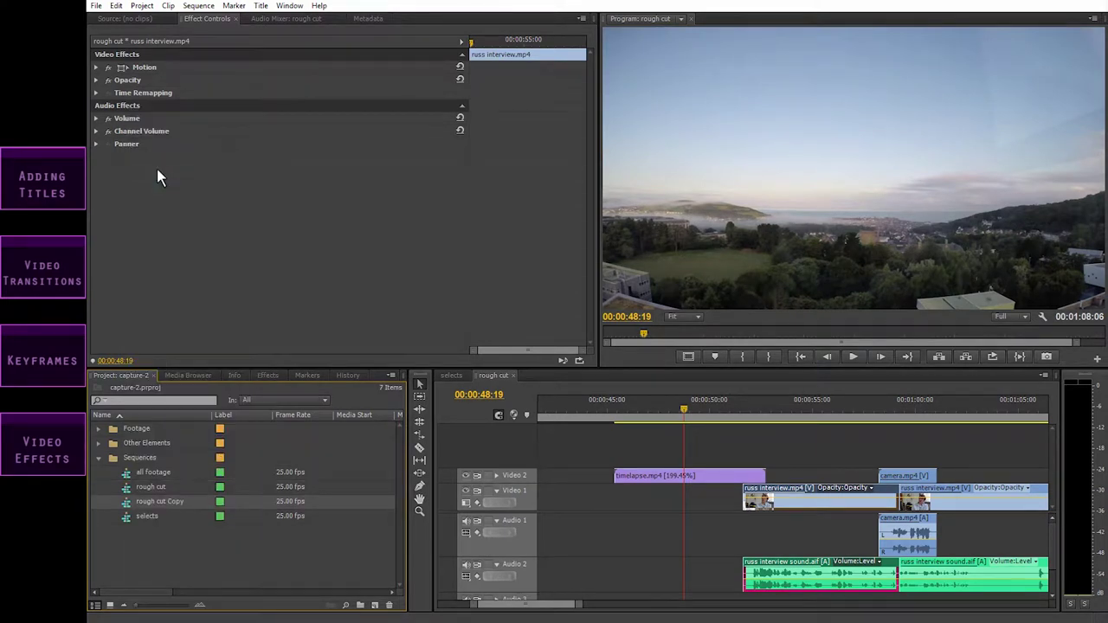
pyautogui.click(200, 502)
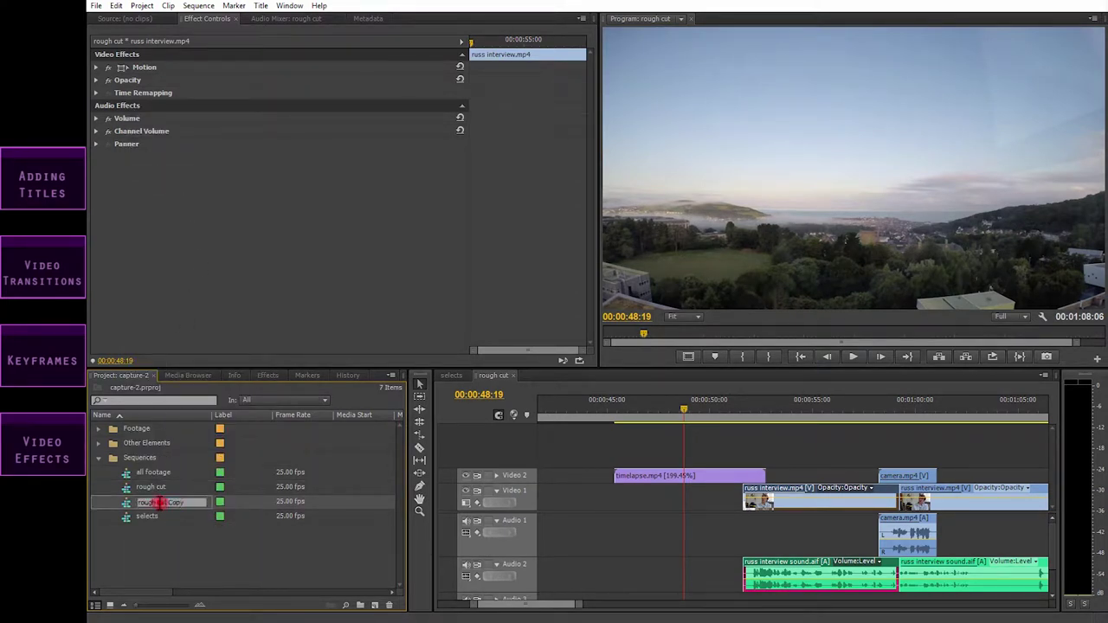
pyautogui.write('fine cut')
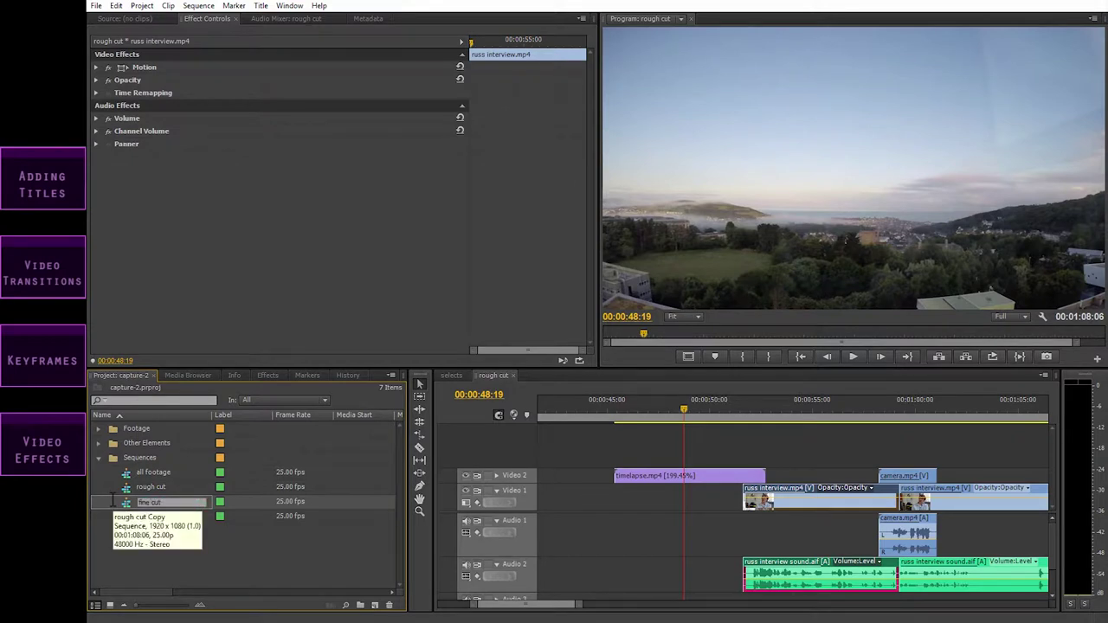
pyautogui.press('Return')
pyautogui.click(165, 545)
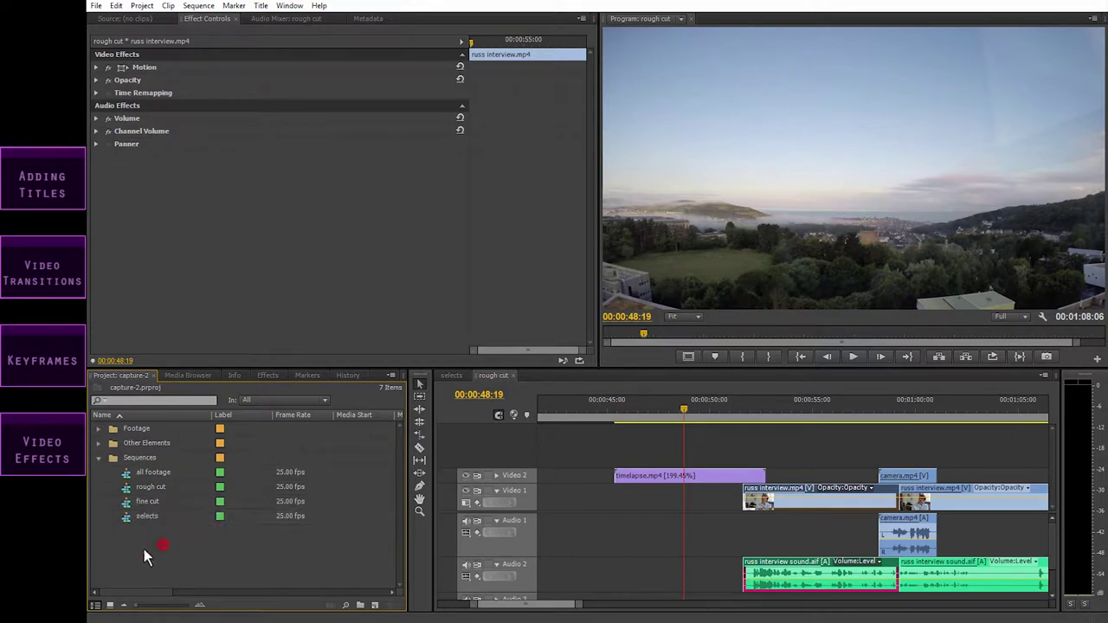
pyautogui.doubleClick(125, 502)
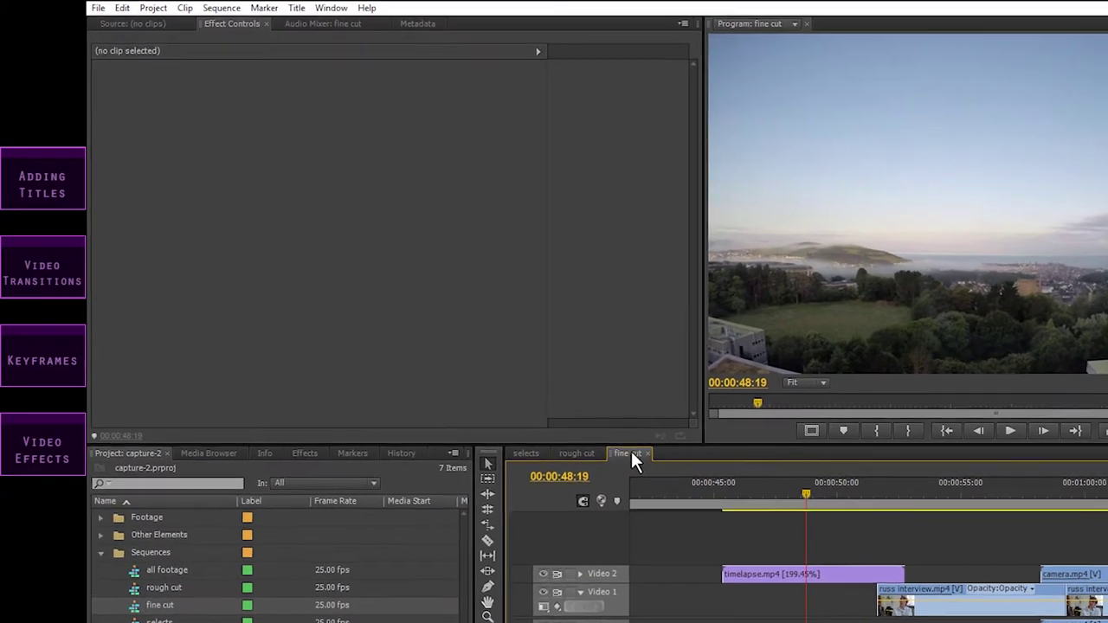
pyautogui.click(295, 8)
pyautogui.moveTo(317, 38)
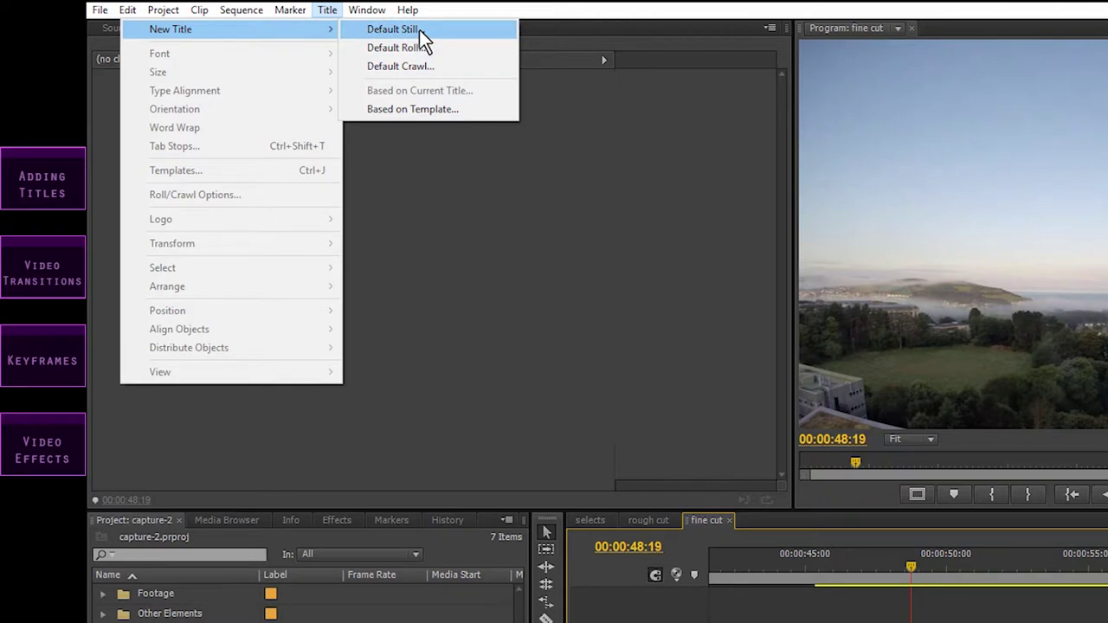
pyautogui.click(424, 334)
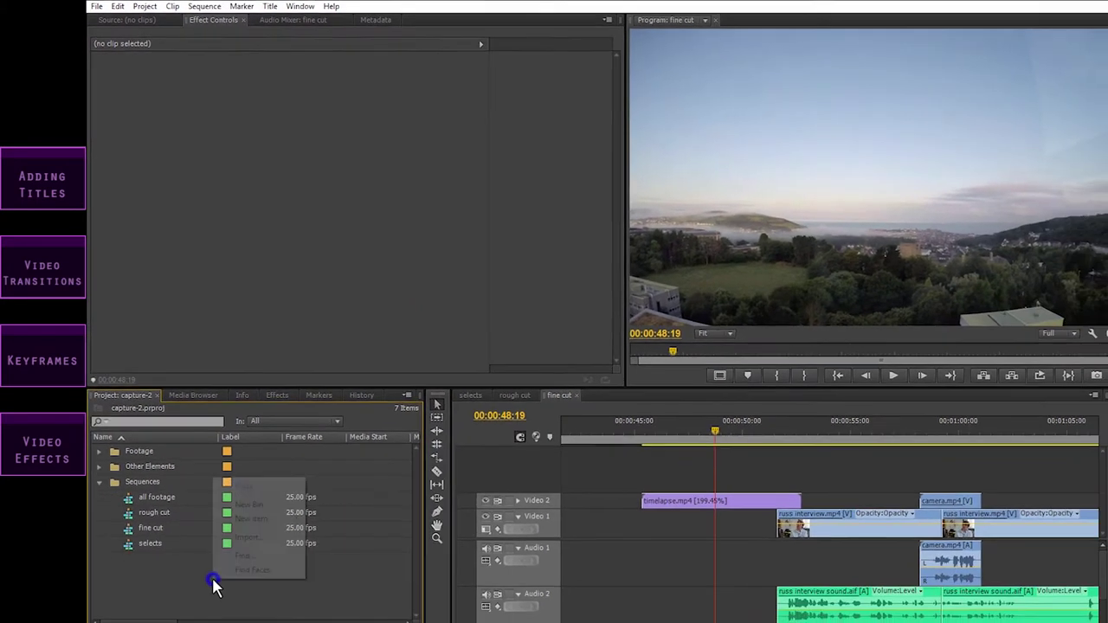
pyautogui.rightClick(208, 559)
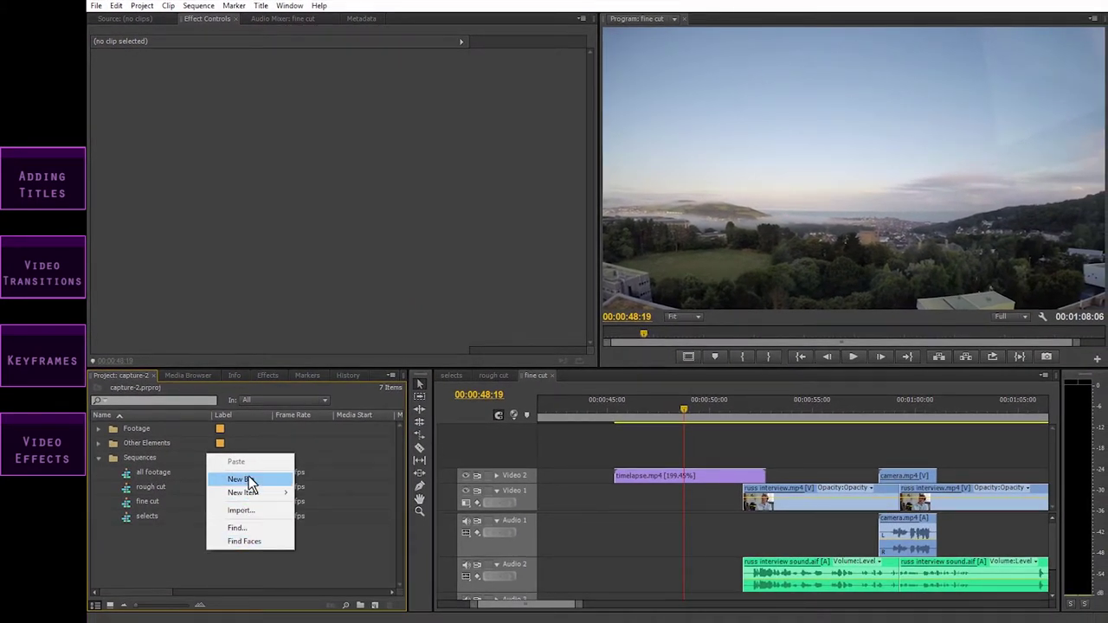
pyautogui.moveTo(246, 495)
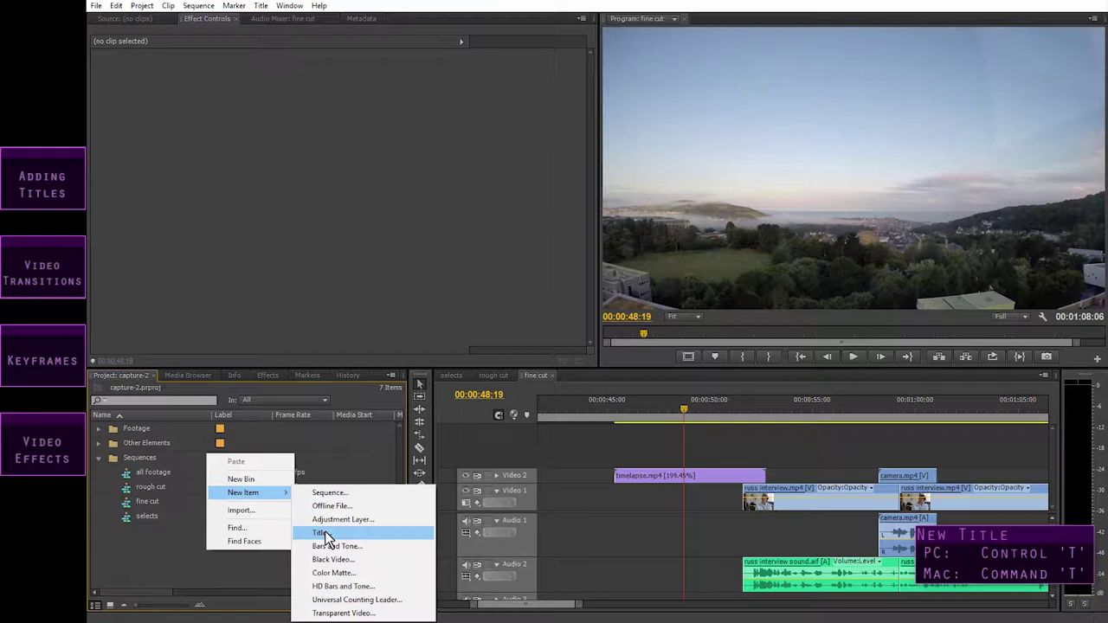
pyautogui.click(161, 555)
# Create a new title item named "opening title" in the project
pyautogui.rightClick(162, 555)
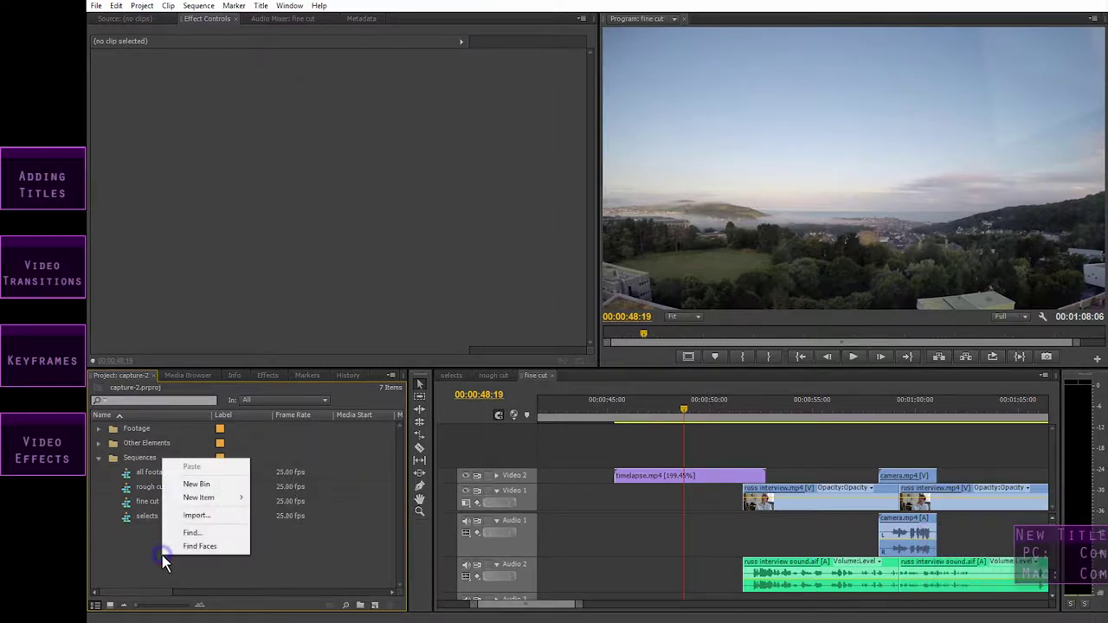
pyautogui.moveTo(200, 499)
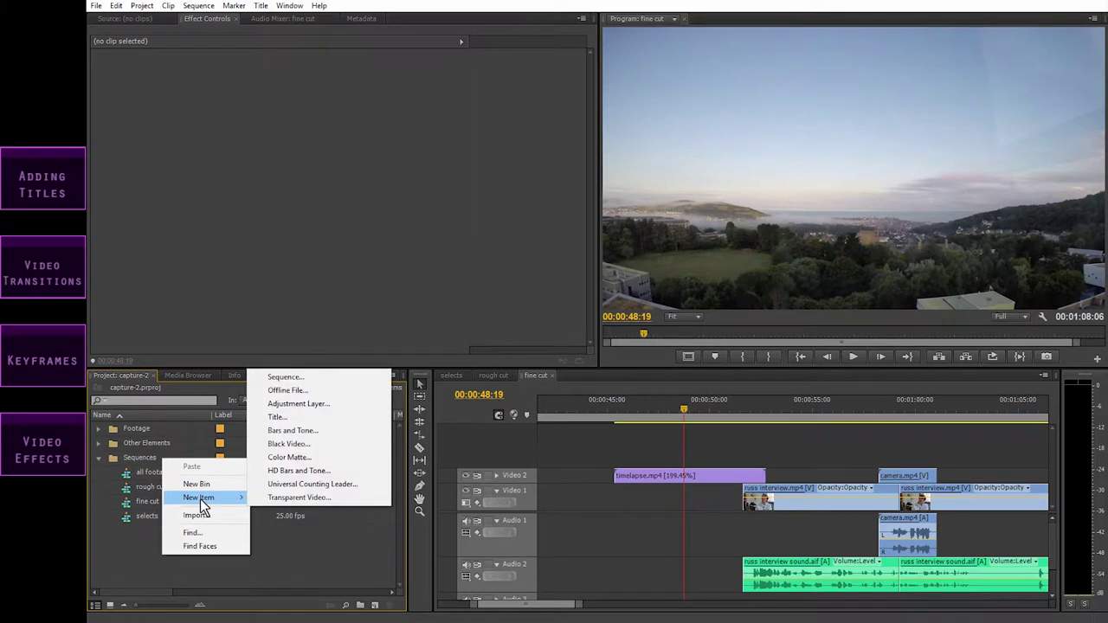
pyautogui.click(275, 419)
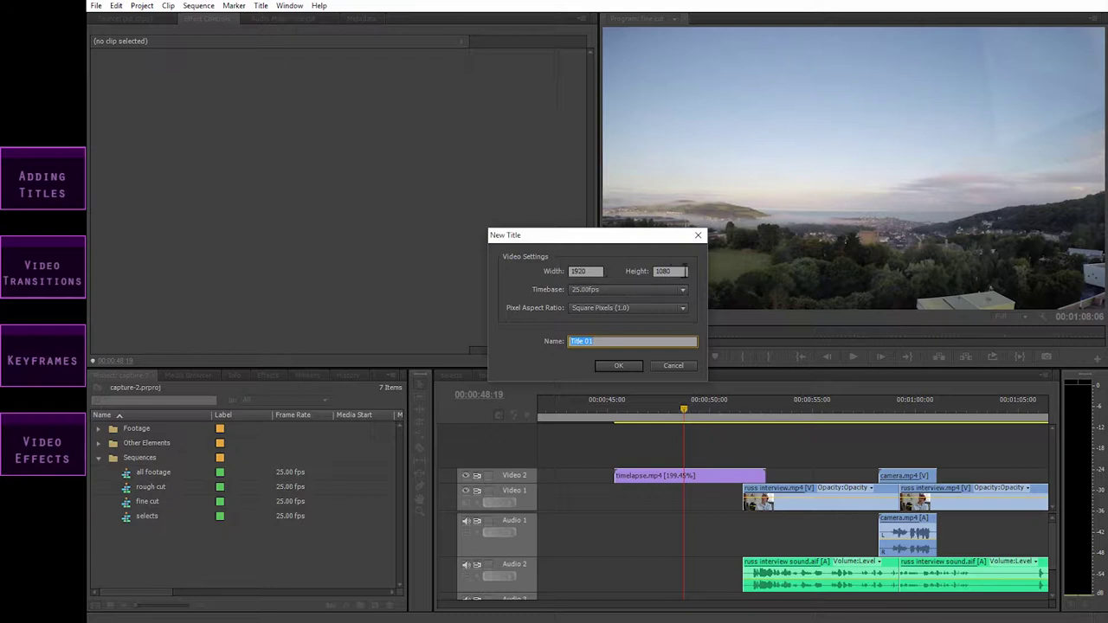
pyautogui.moveTo(606, 342); pyautogui.dragTo(569, 342)
pyautogui.write('opening tit')
pyautogui.click(616, 367)
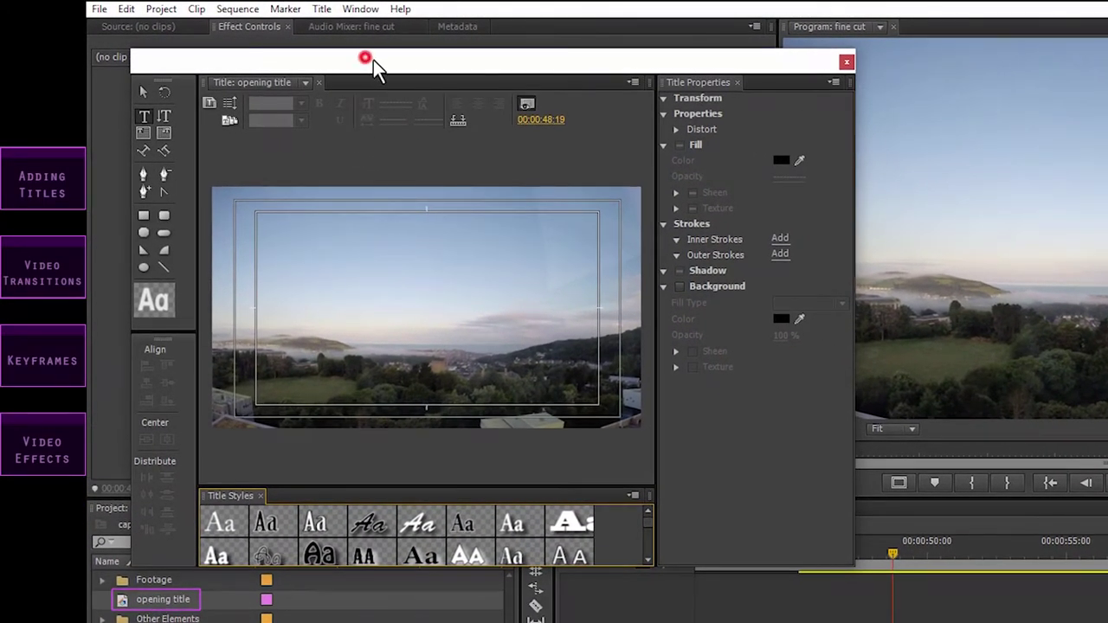
# Move the title window clear of the timeline ruler and place the playhead at 00:00:44:15, on the black before the timelapse clip
pyautogui.moveTo(373, 60); pyautogui.dragTo(388, 62)
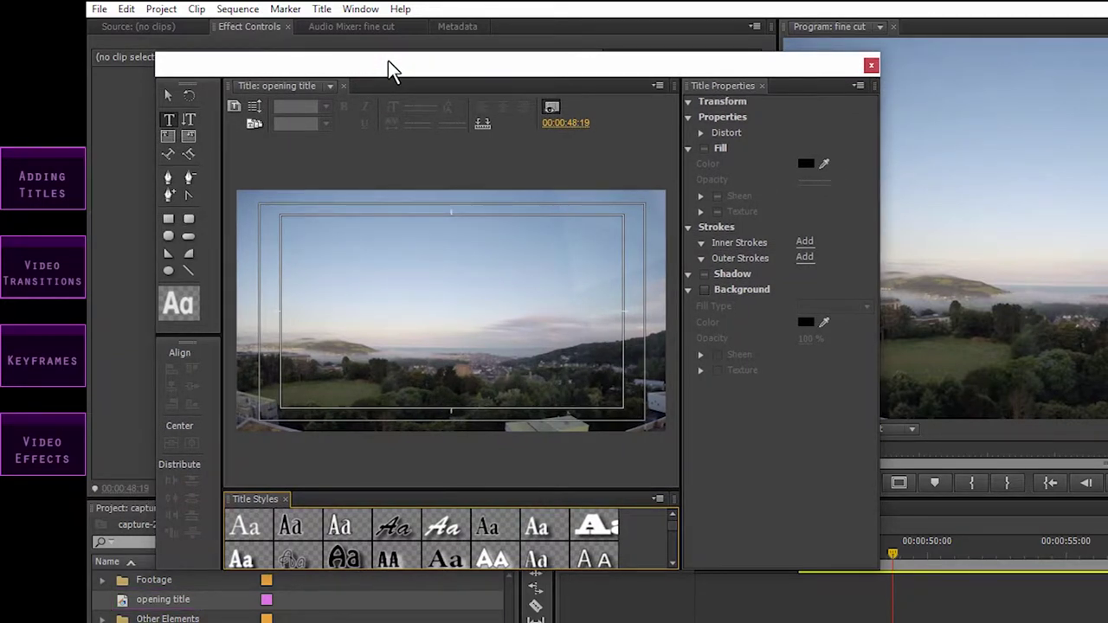
pyautogui.moveTo(389, 64); pyautogui.dragTo(335, 38)
pyautogui.moveTo(894, 561); pyautogui.dragTo(813, 555)
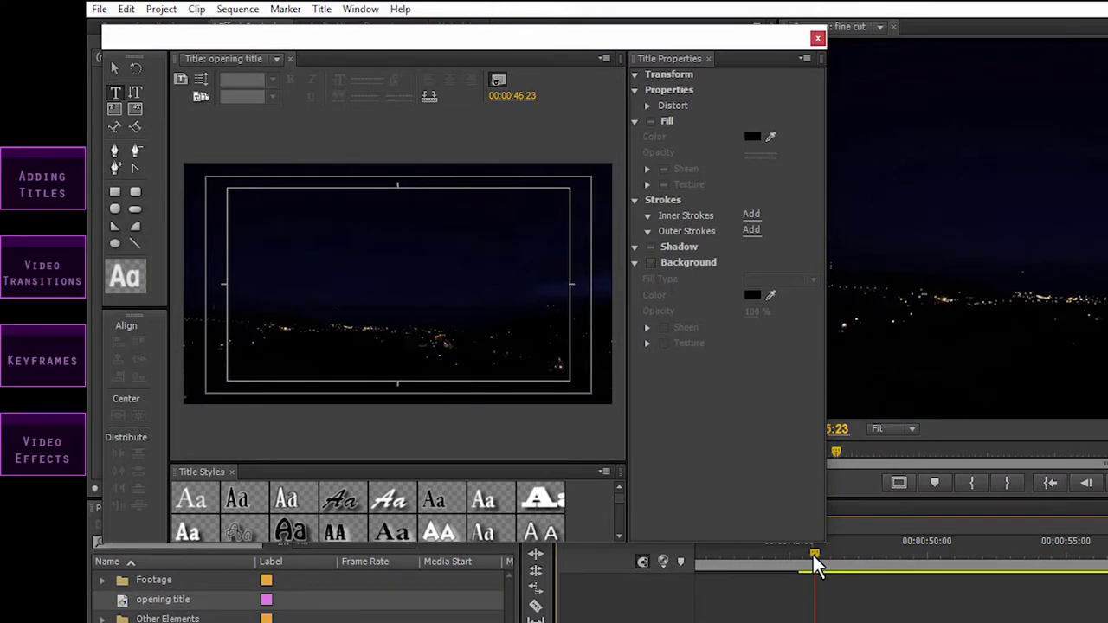
pyautogui.moveTo(814, 558); pyautogui.dragTo(780, 554)
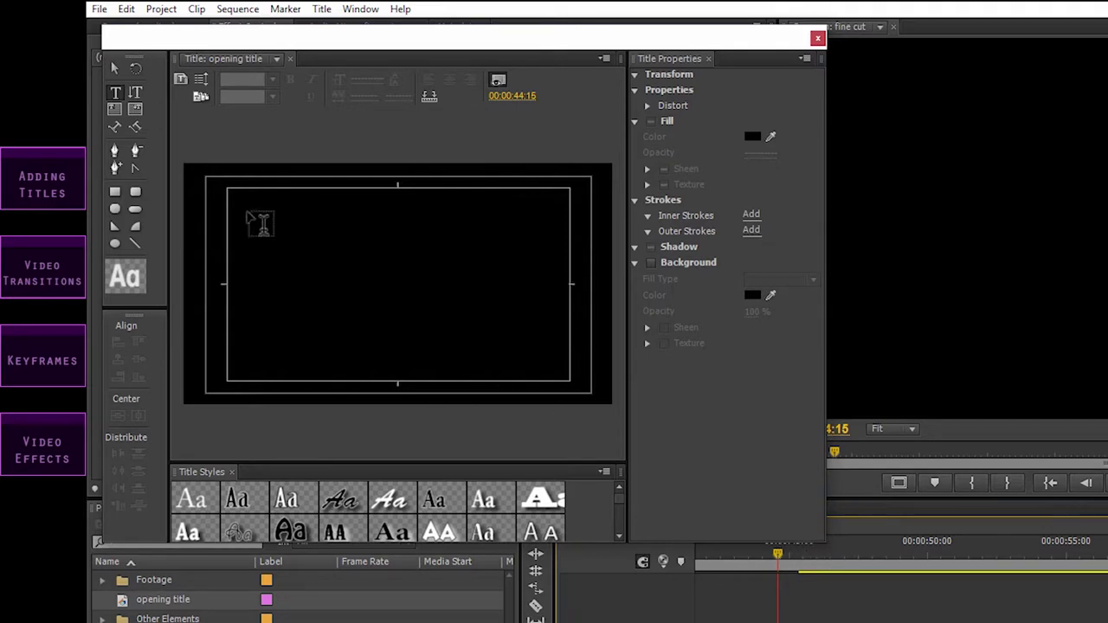
# Add the text "The Interview" near the centre of the title frame and set its font family to Arial
pyautogui.click(115, 95)
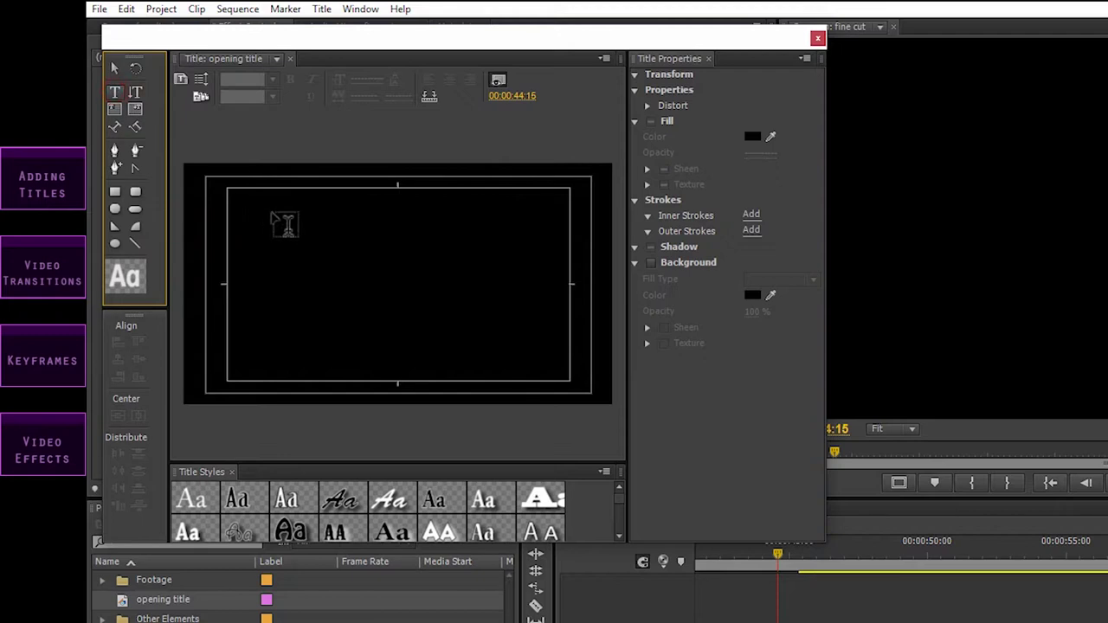
pyautogui.click(316, 269)
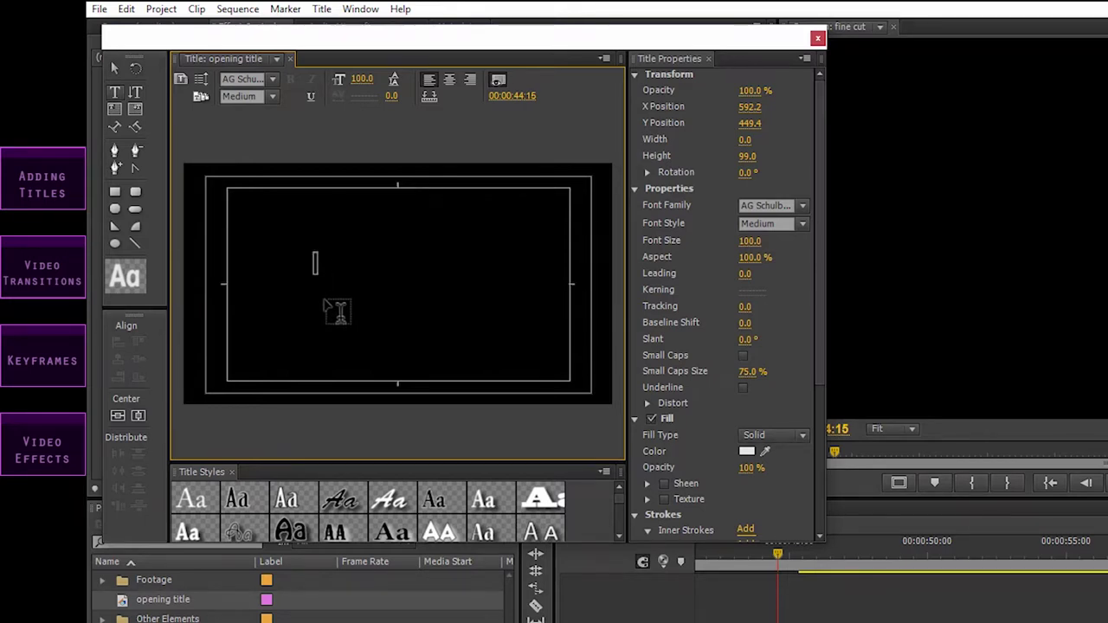
pyautogui.write('The Jn')
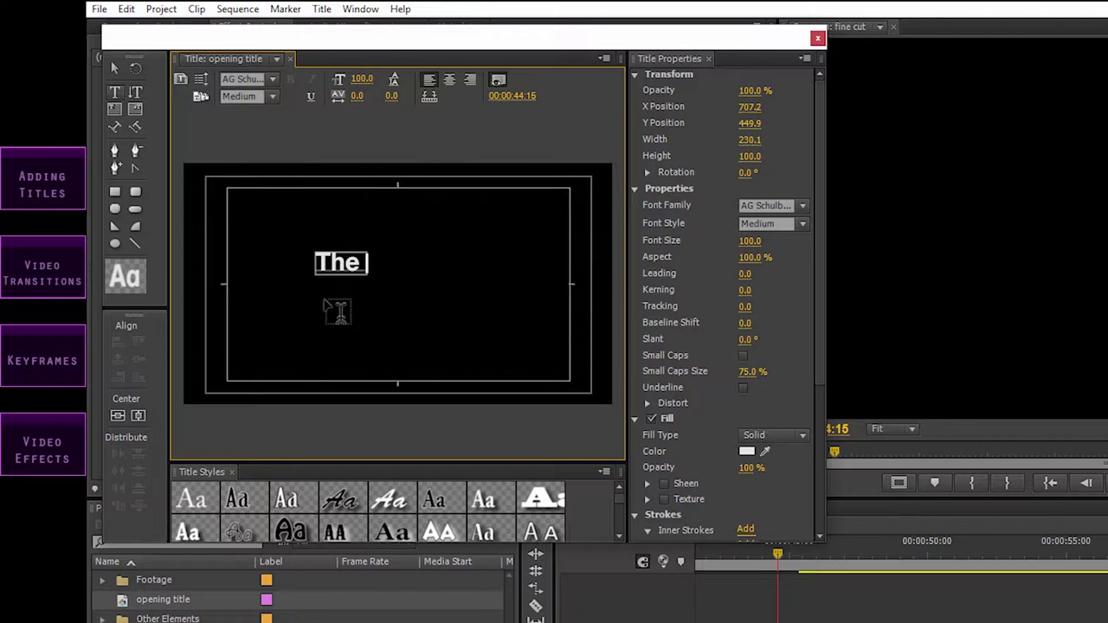
pyautogui.write('terview')
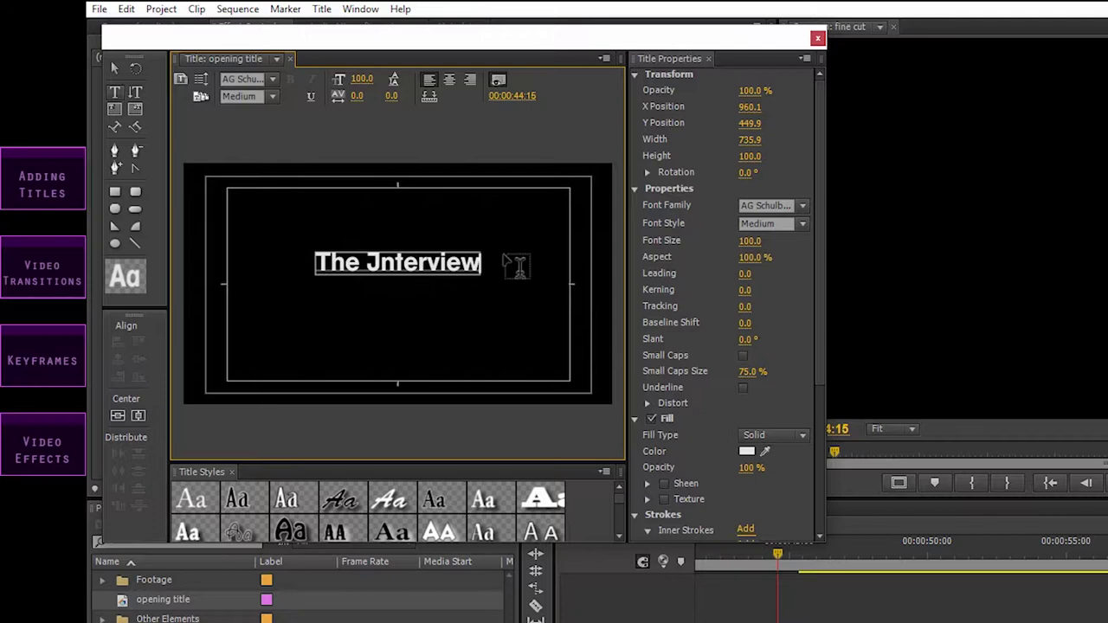
pyautogui.click(804, 208)
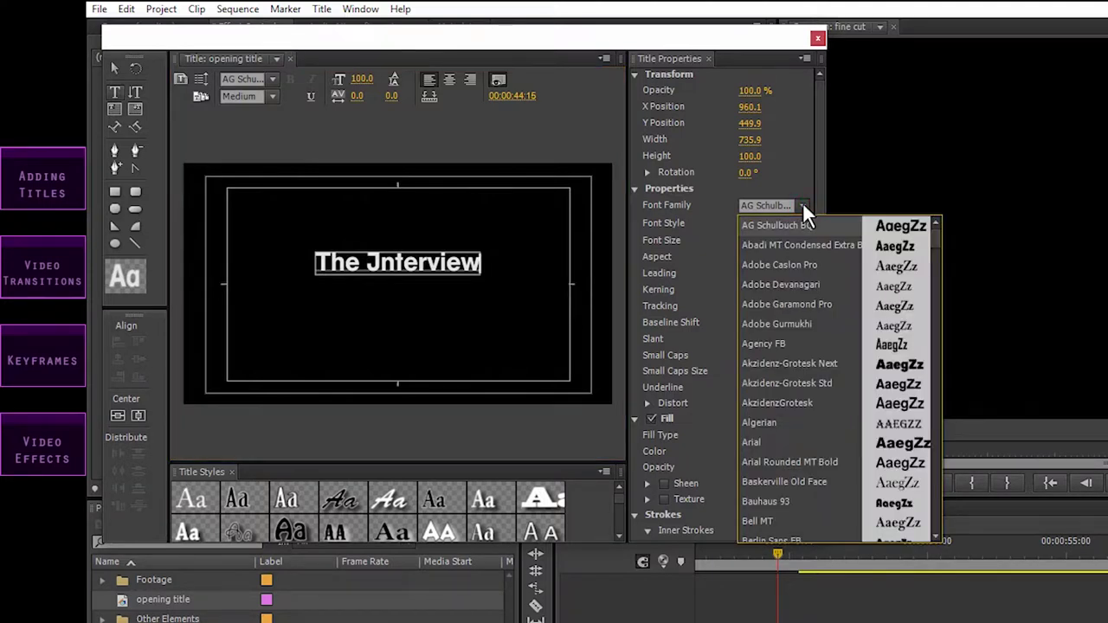
pyautogui.click(759, 441)
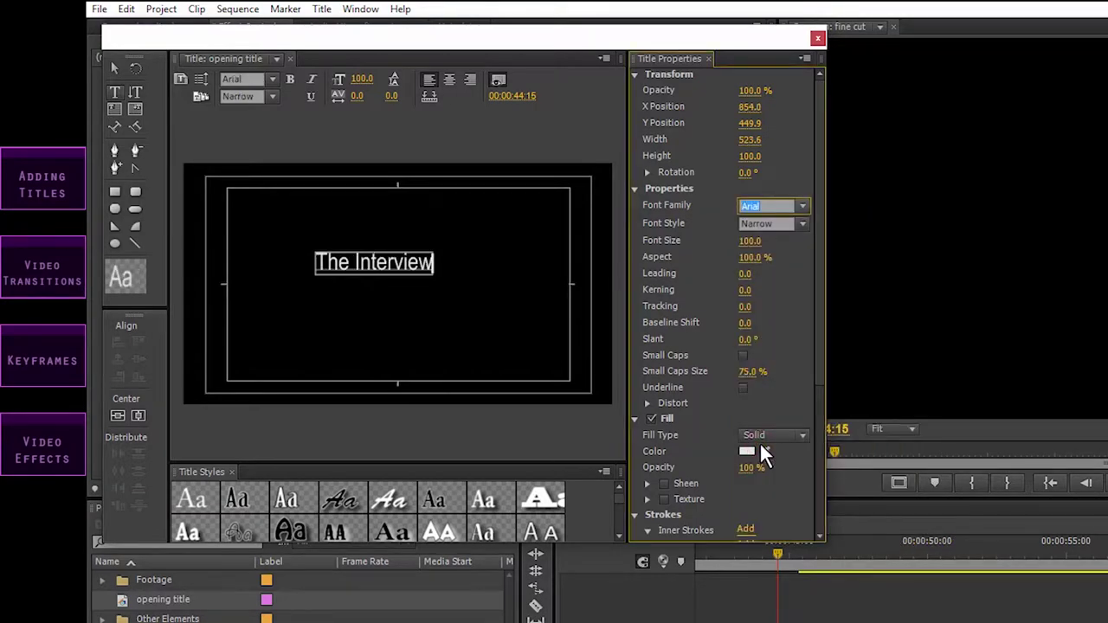
# Enlarge the title window and its styles area, and set the title text's font size to 137
pyautogui.moveTo(824, 540); pyautogui.dragTo(865, 575)
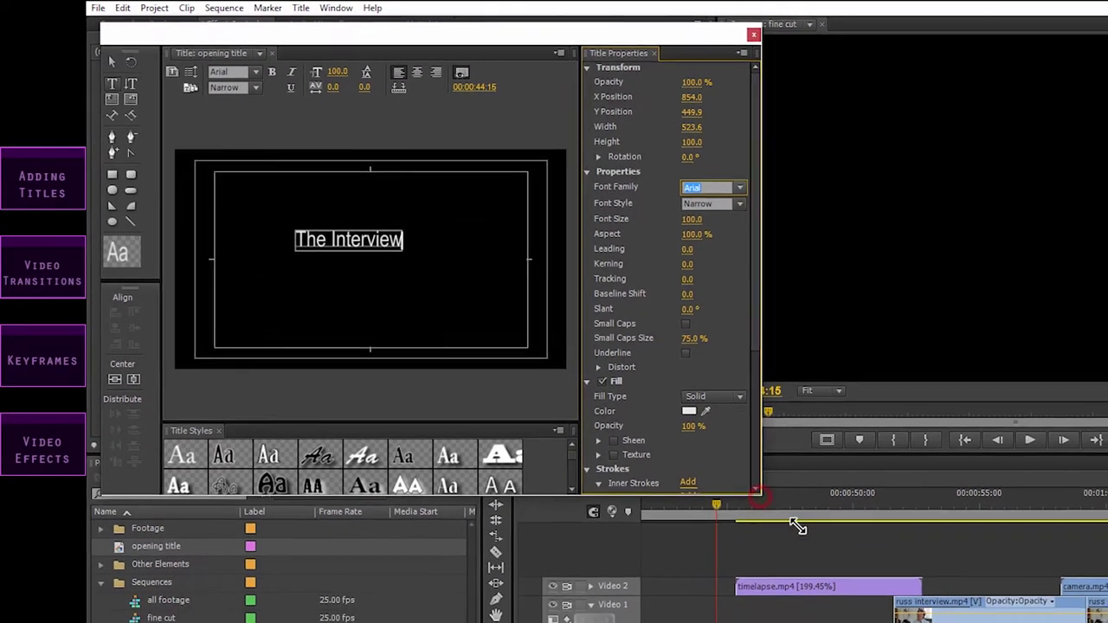
pyautogui.moveTo(797, 526); pyautogui.dragTo(909, 604)
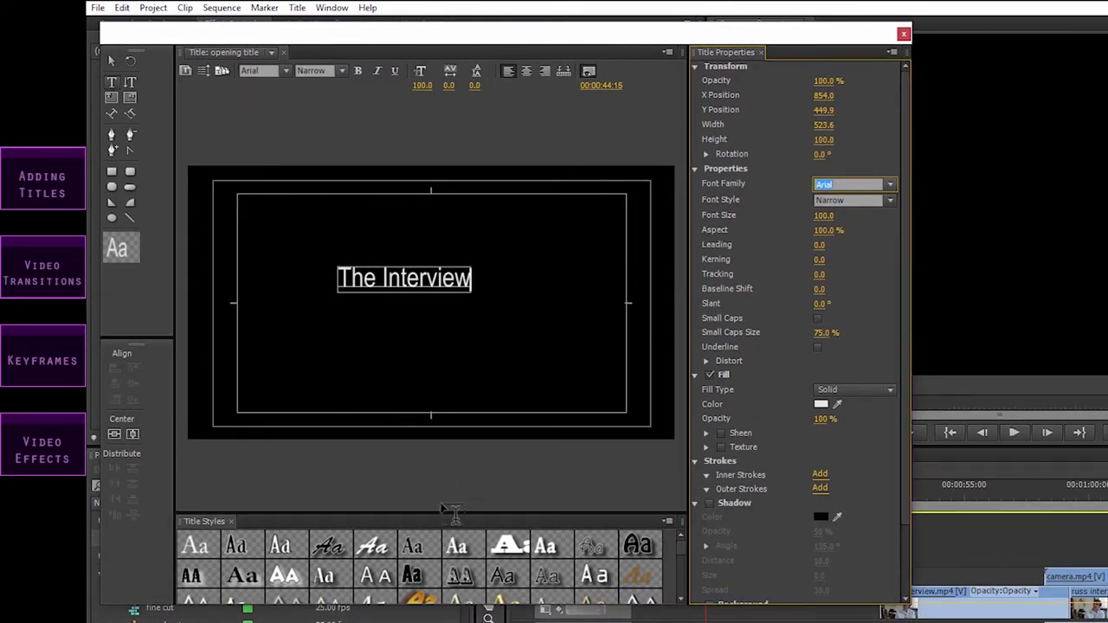
pyautogui.moveTo(445, 518); pyautogui.dragTo(447, 438)
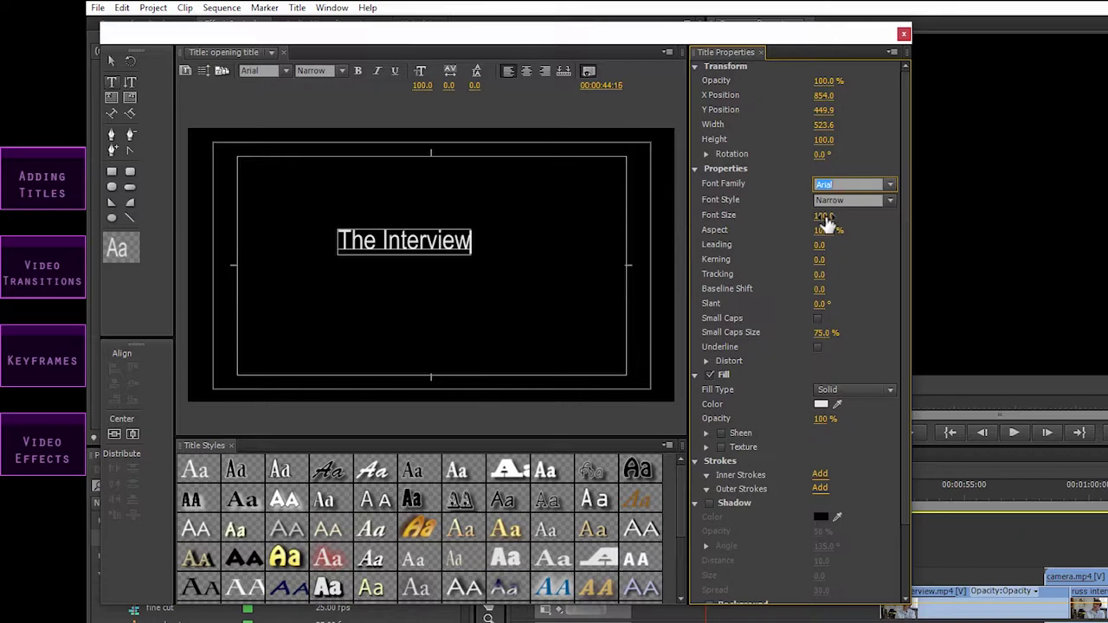
pyautogui.moveTo(827, 223); pyautogui.dragTo(848, 223)
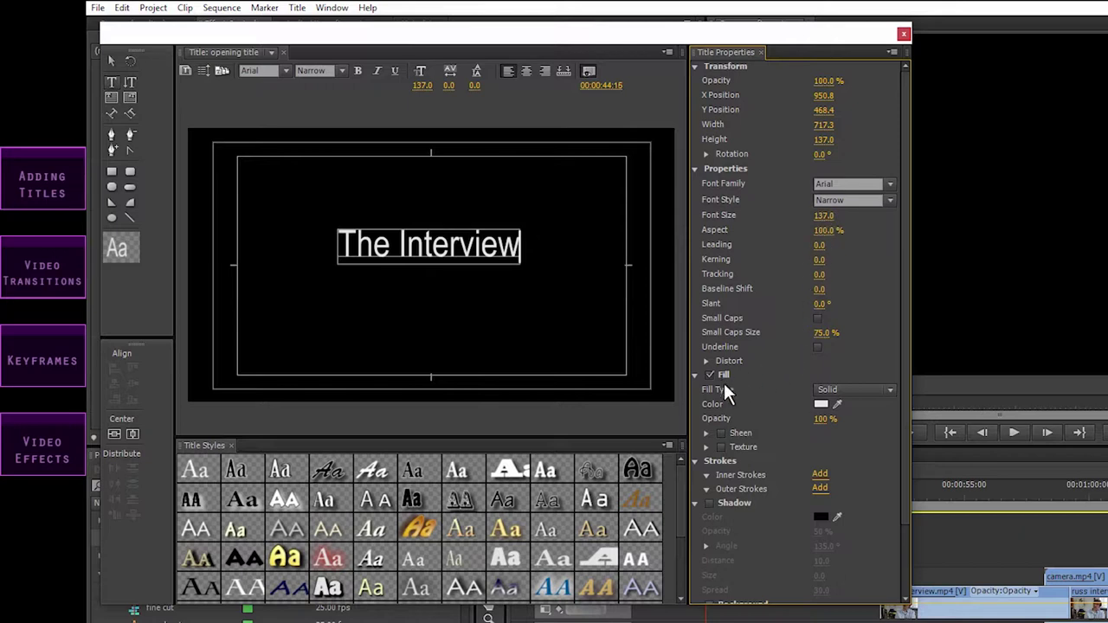
pyautogui.click(819, 405)
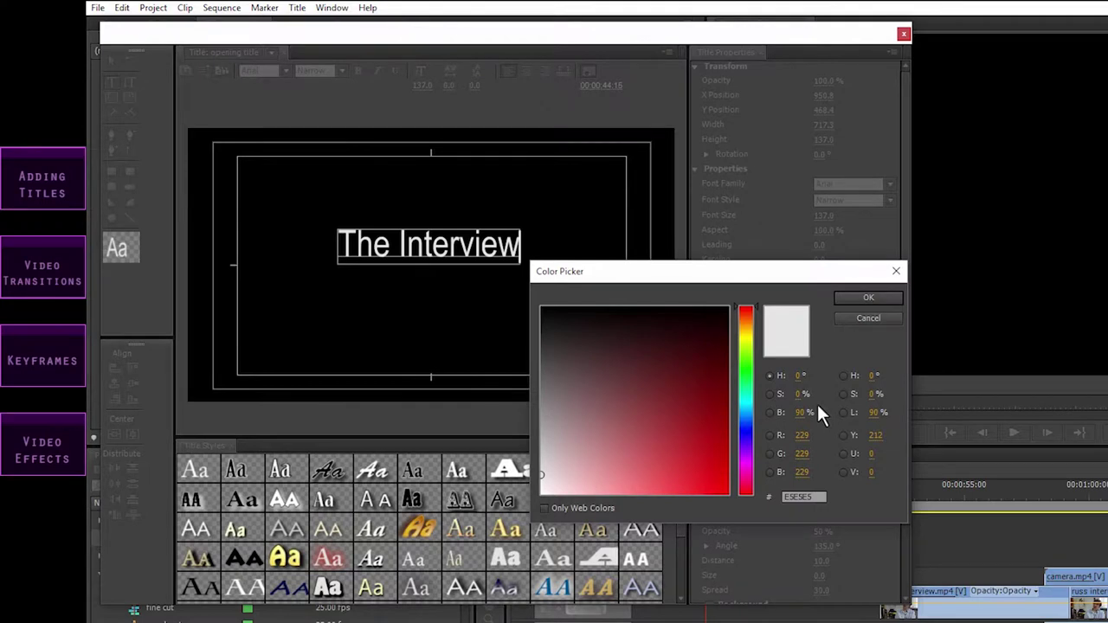
pyautogui.moveTo(549, 482); pyautogui.dragTo(578, 437)
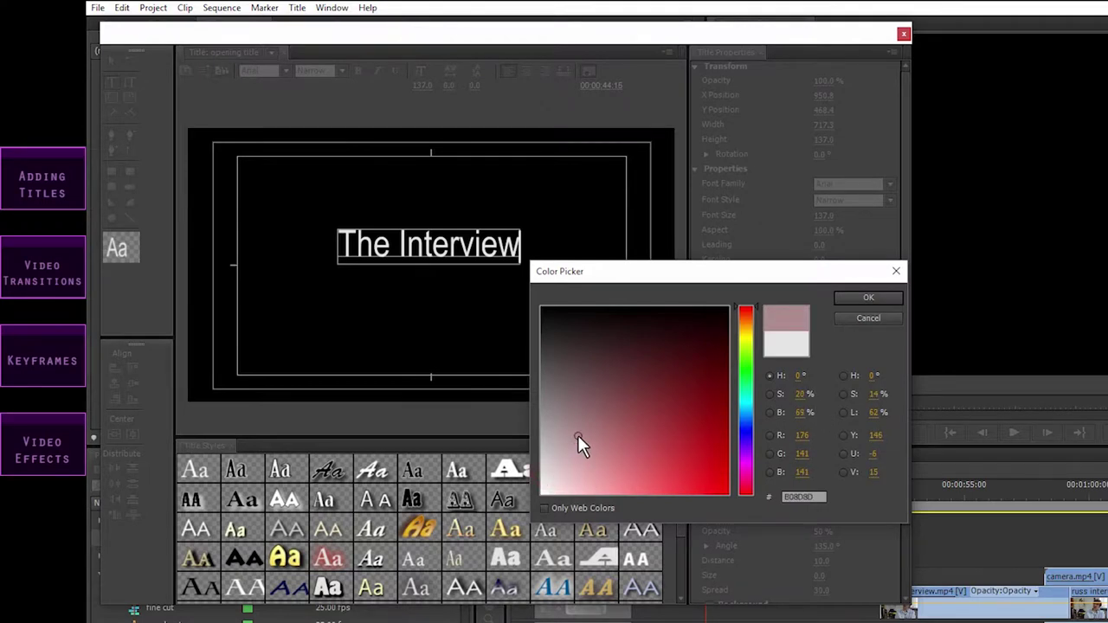
pyautogui.moveTo(578, 436)
pyautogui.mouseDown()
pyautogui.moveTo(619, 399)
pyautogui.moveTo(617, 413)
pyautogui.mouseUp()
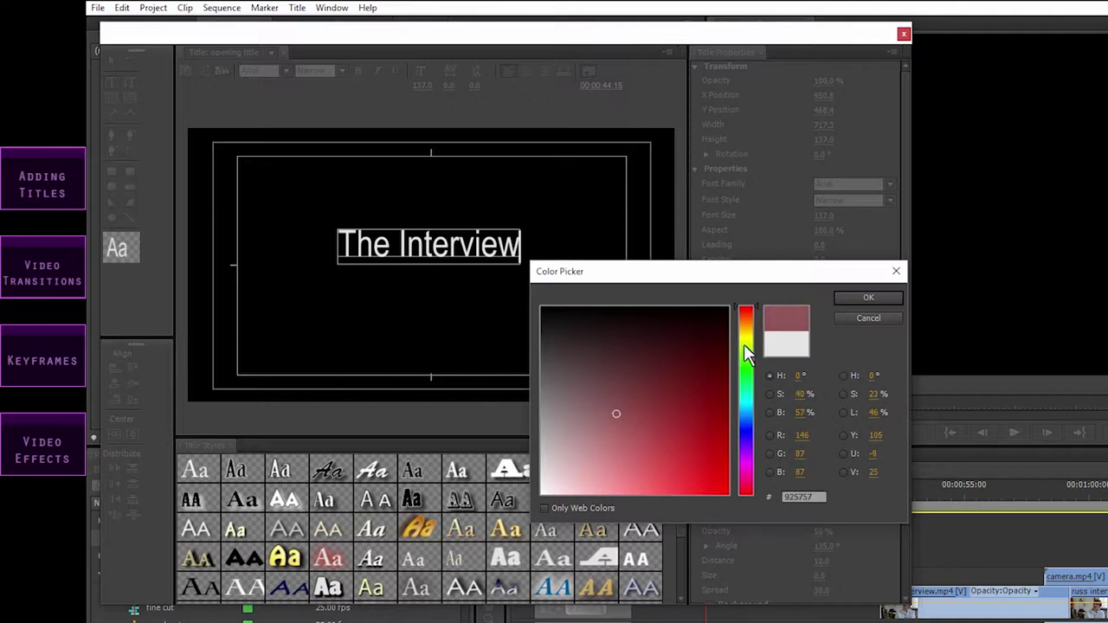
pyautogui.moveTo(753, 309); pyautogui.dragTo(755, 429)
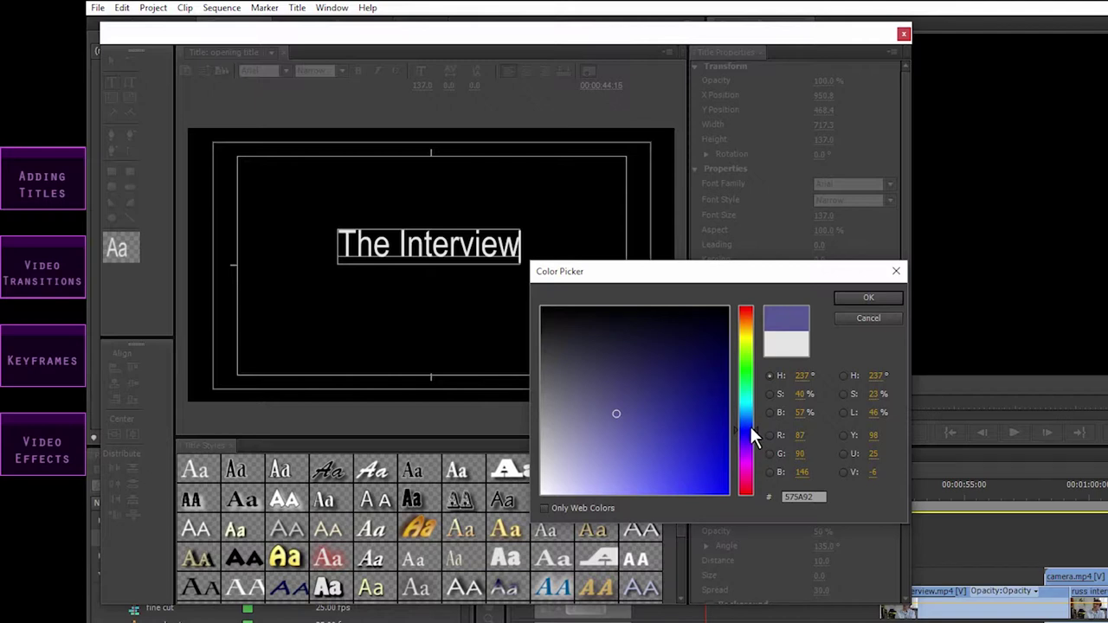
pyautogui.click(863, 320)
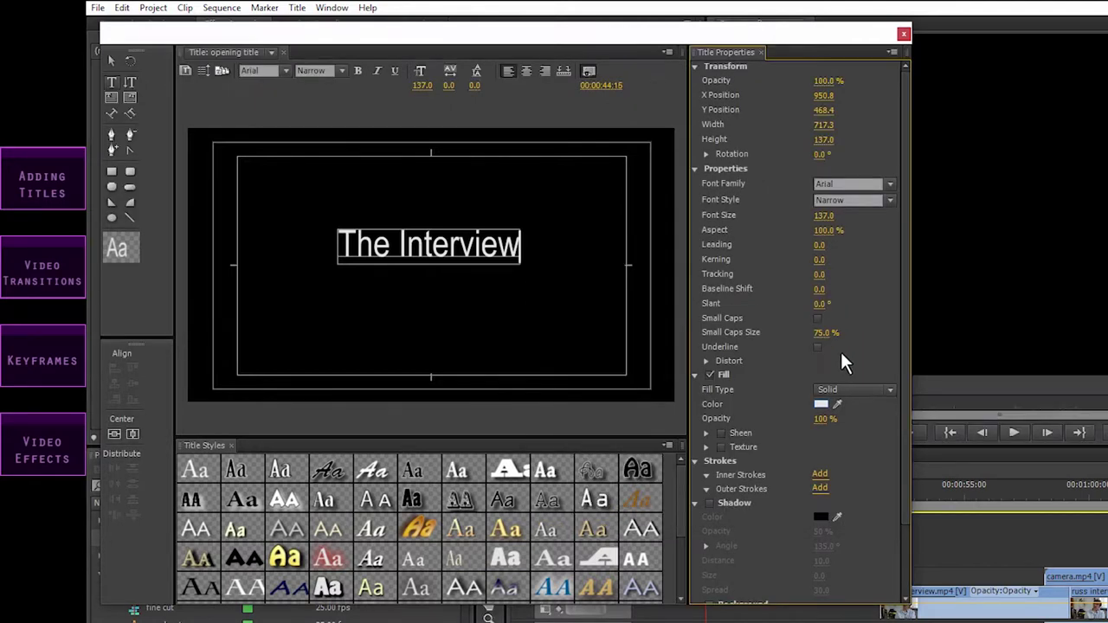
# Turn on the shadow for the "The Interview" title text
pyautogui.click(709, 502)
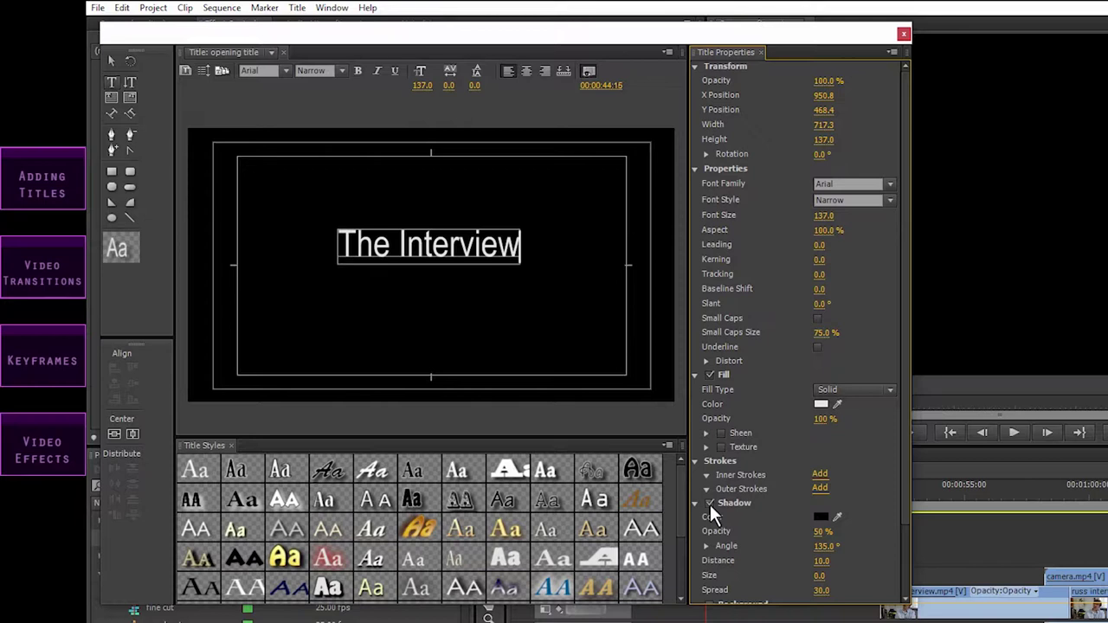
pyautogui.scroll(-2, 710, 505)
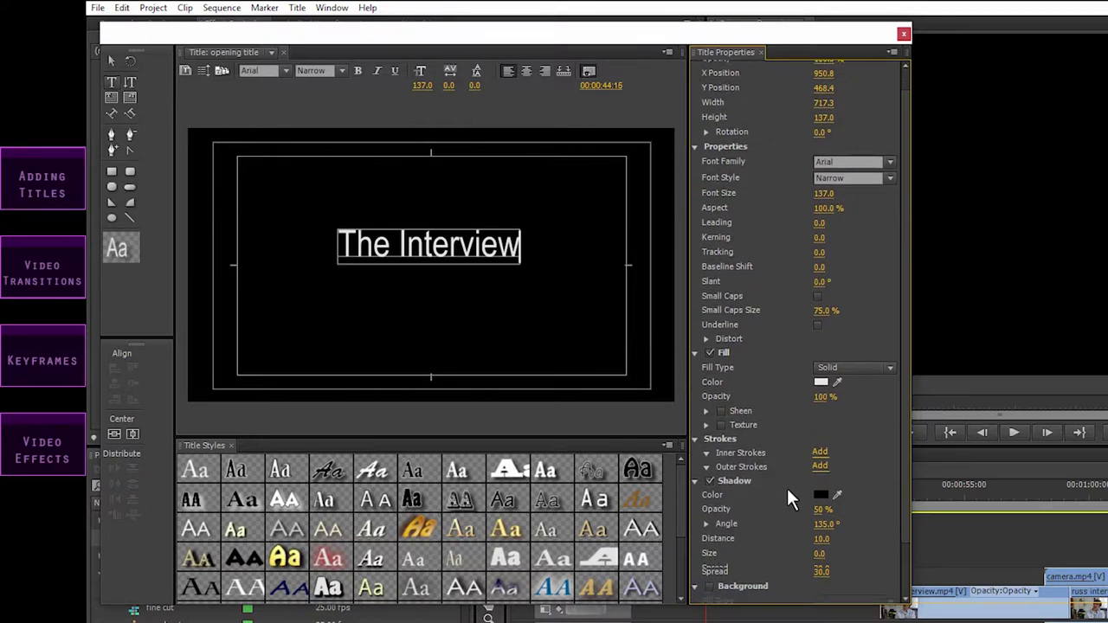
# Turn off the shadow of the title text and turn on a background for the title
pyautogui.click(710, 477)
pyautogui.scroll(-2, 760, 474)
pyautogui.scroll(-2, 760, 469)
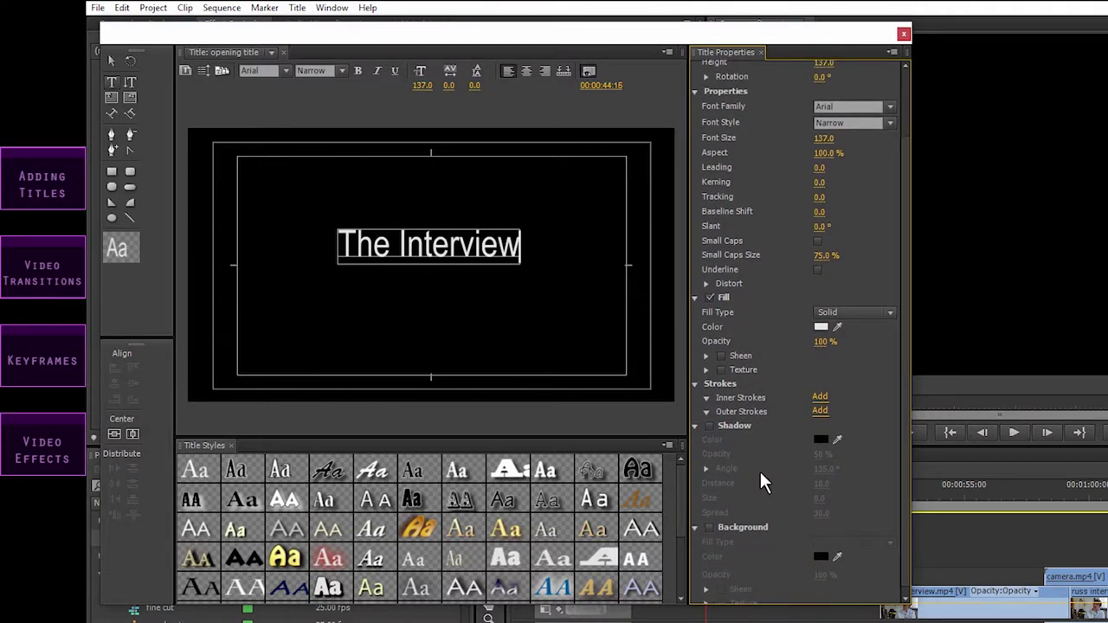
pyautogui.click(710, 525)
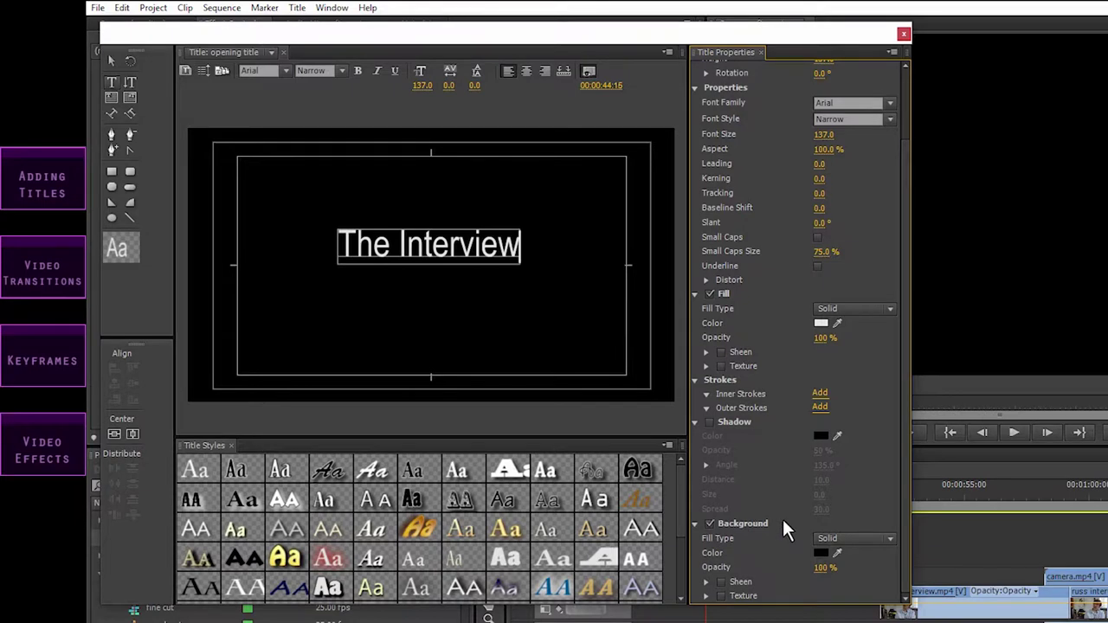
# Try a white background (FFFFFF) with black text fill (000000) for the title, and undo both color changes
pyautogui.click(821, 555)
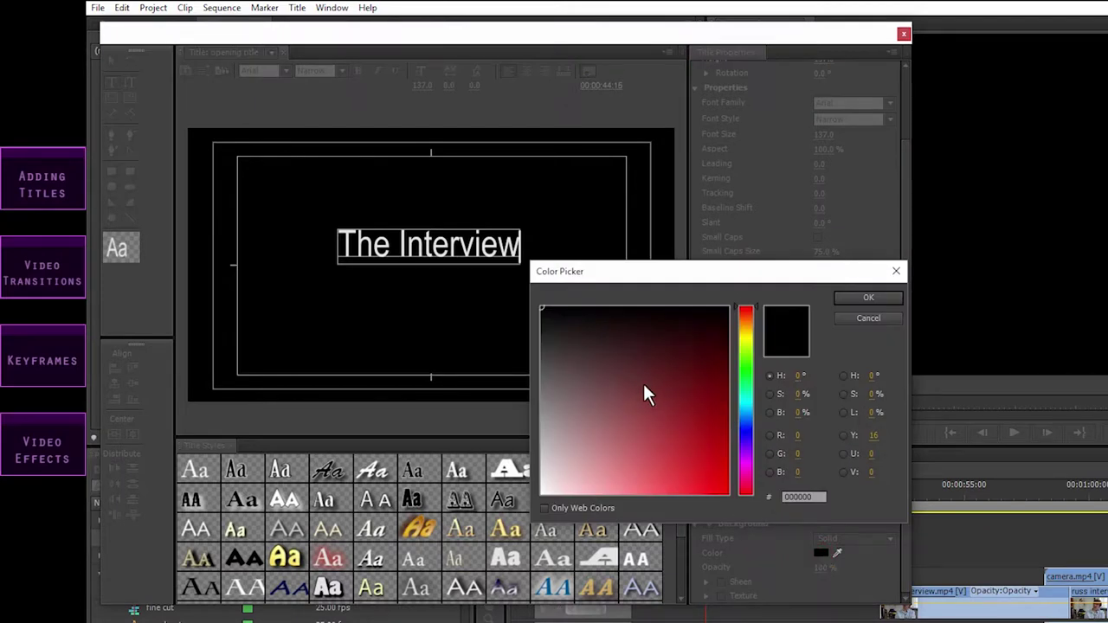
pyautogui.moveTo(637, 387); pyautogui.dragTo(485, 518)
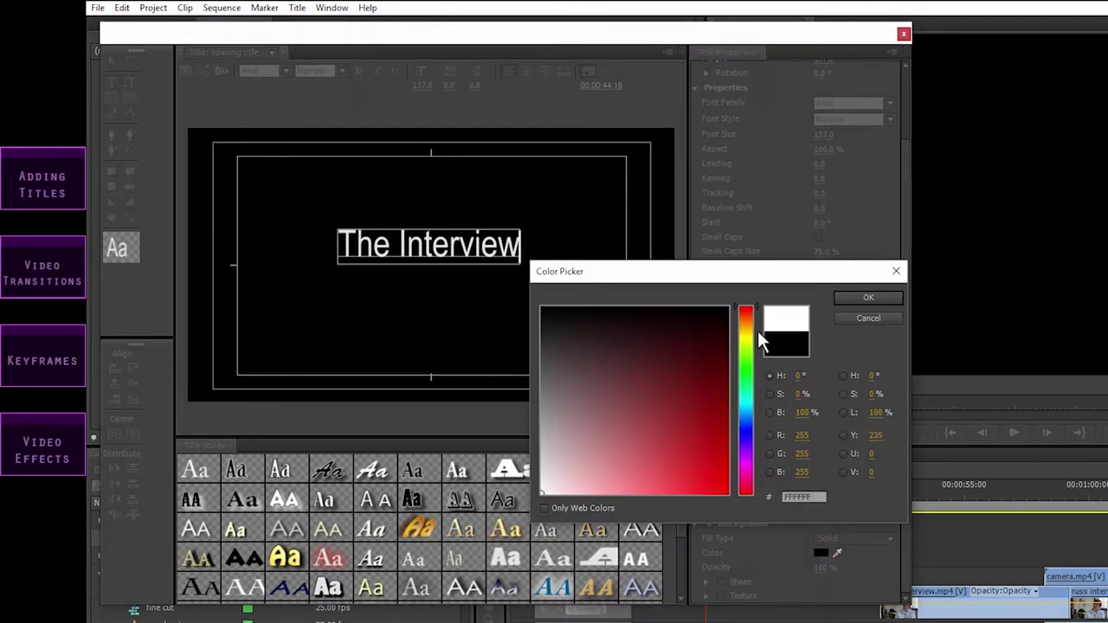
pyautogui.click(847, 298)
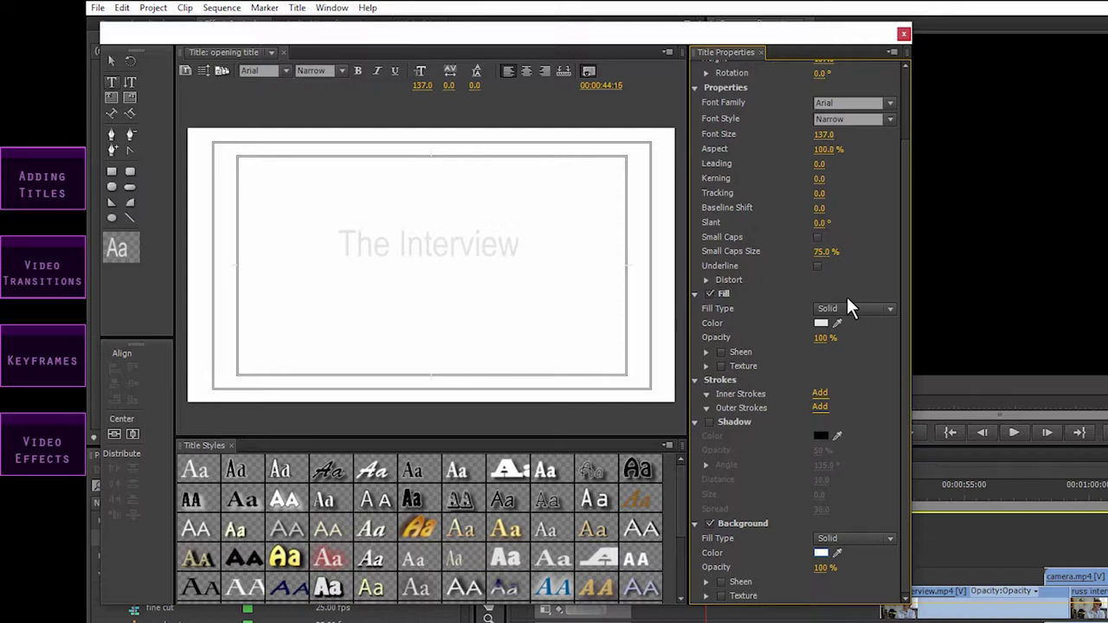
pyautogui.click(821, 326)
pyautogui.moveTo(606, 329); pyautogui.dragTo(517, 297)
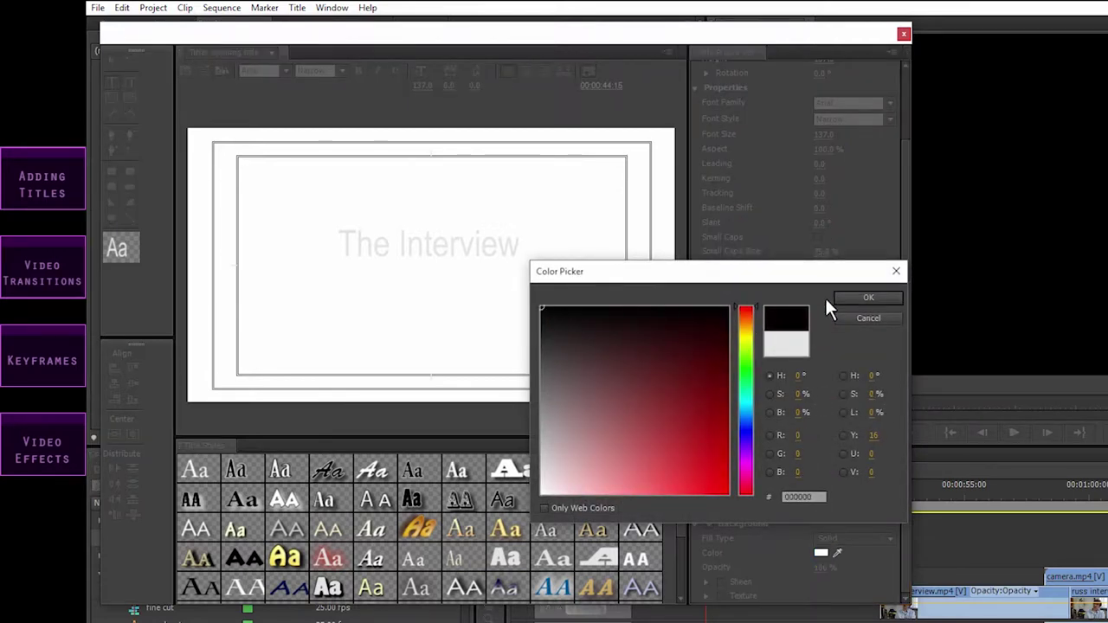
pyautogui.click(849, 296)
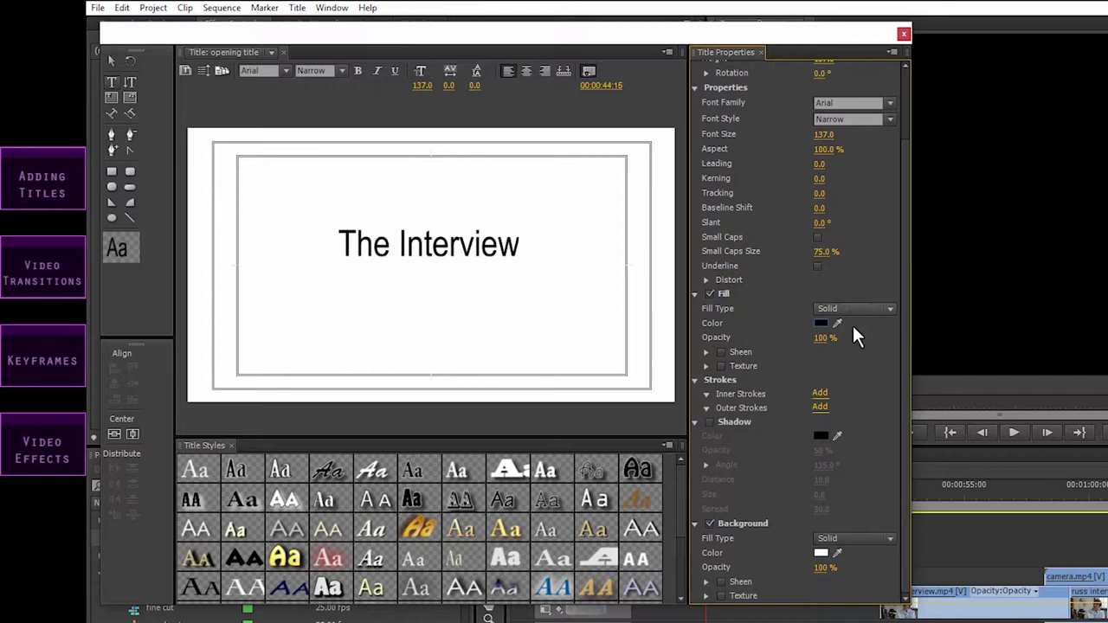
pyautogui.hotkey('ctrl', 'z')
pyautogui.hotkey('ctrl', 'z')
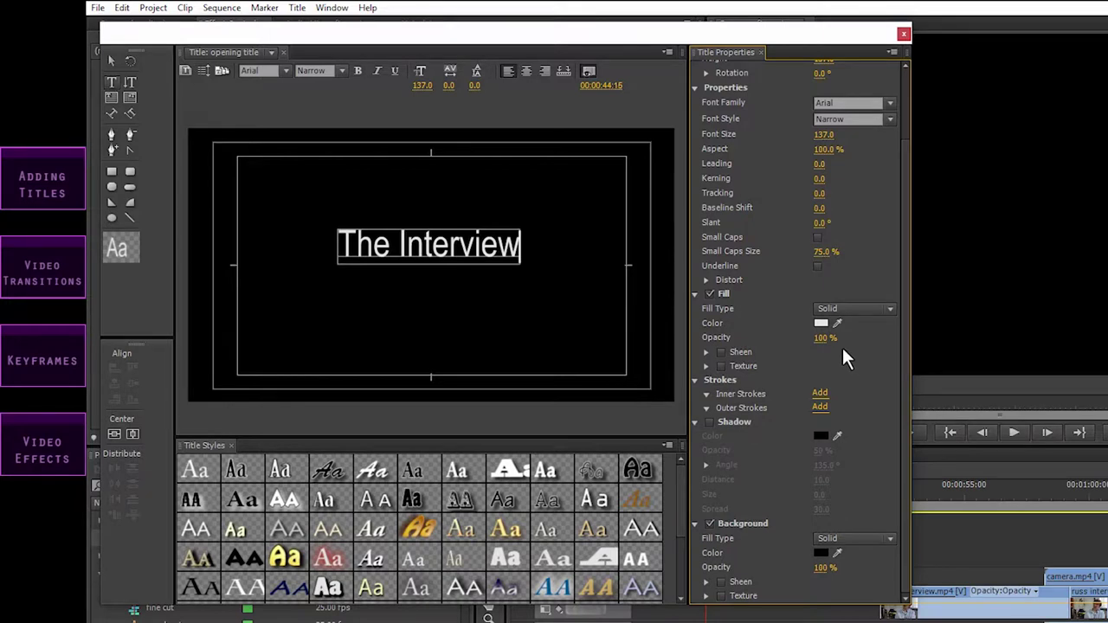
# Enlarge and widen the "The Interview" text freehand to a font size of about 148.6 and an aspect of about 110.9%
pyautogui.click(114, 63)
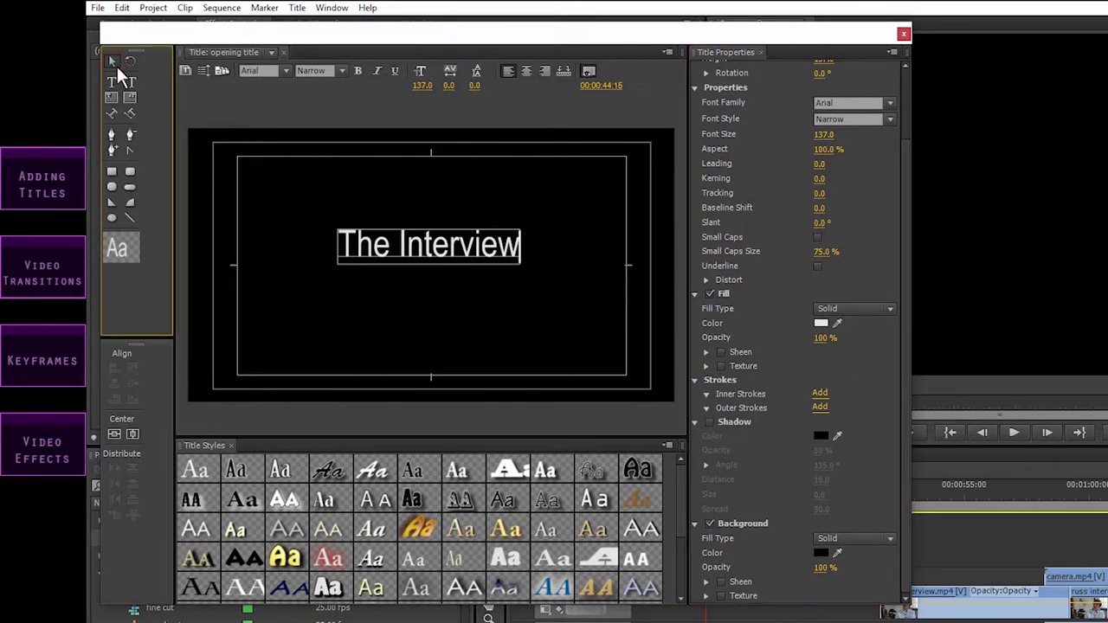
pyautogui.click(355, 251)
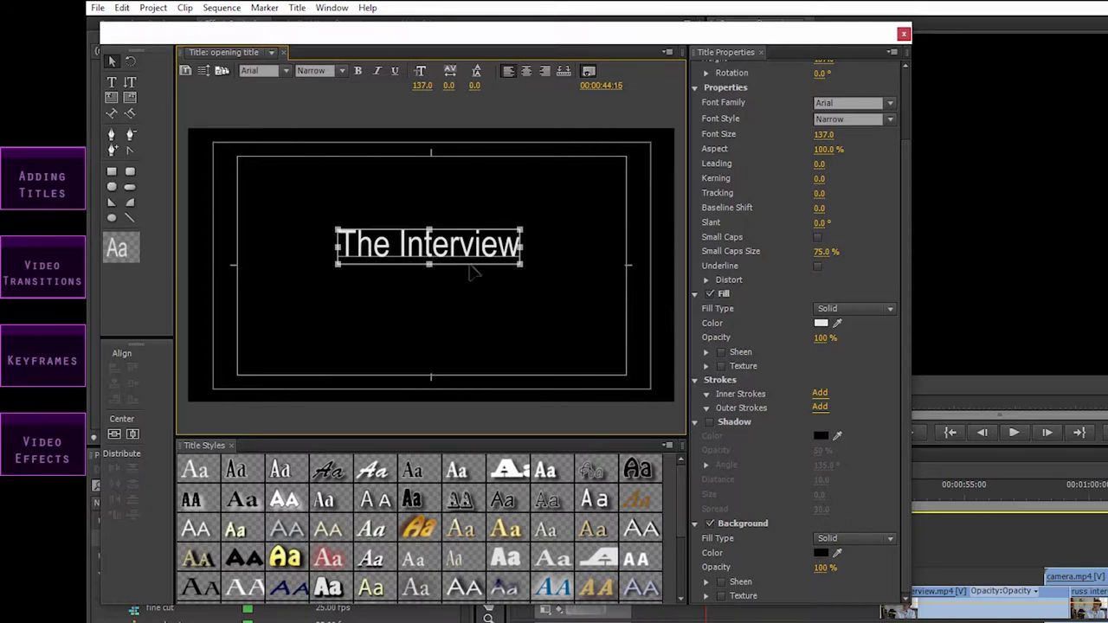
pyautogui.moveTo(522, 264); pyautogui.dragTo(558, 269)
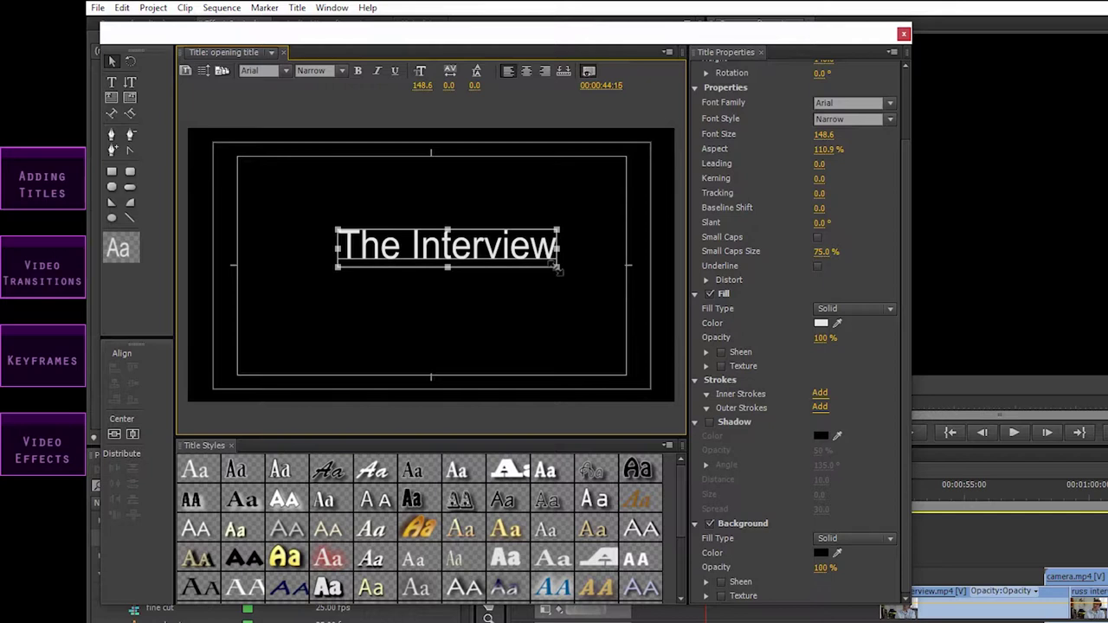
# Center the "The Interview" text vertically and horizontally in the title frame
pyautogui.moveTo(486, 254); pyautogui.dragTo(459, 251)
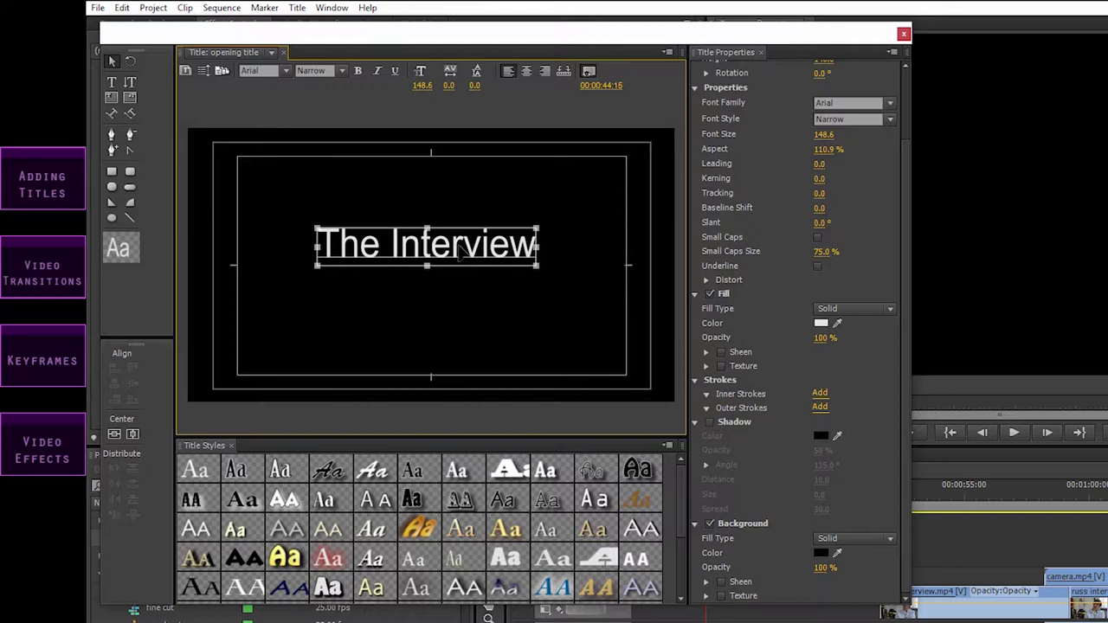
pyautogui.click(135, 434)
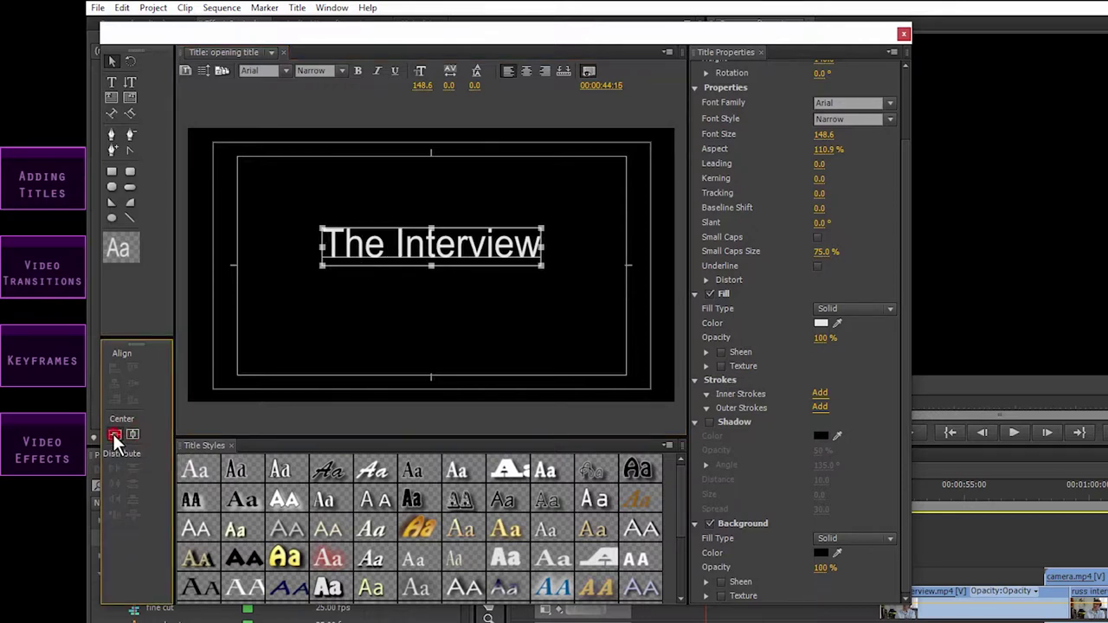
pyautogui.click(113, 434)
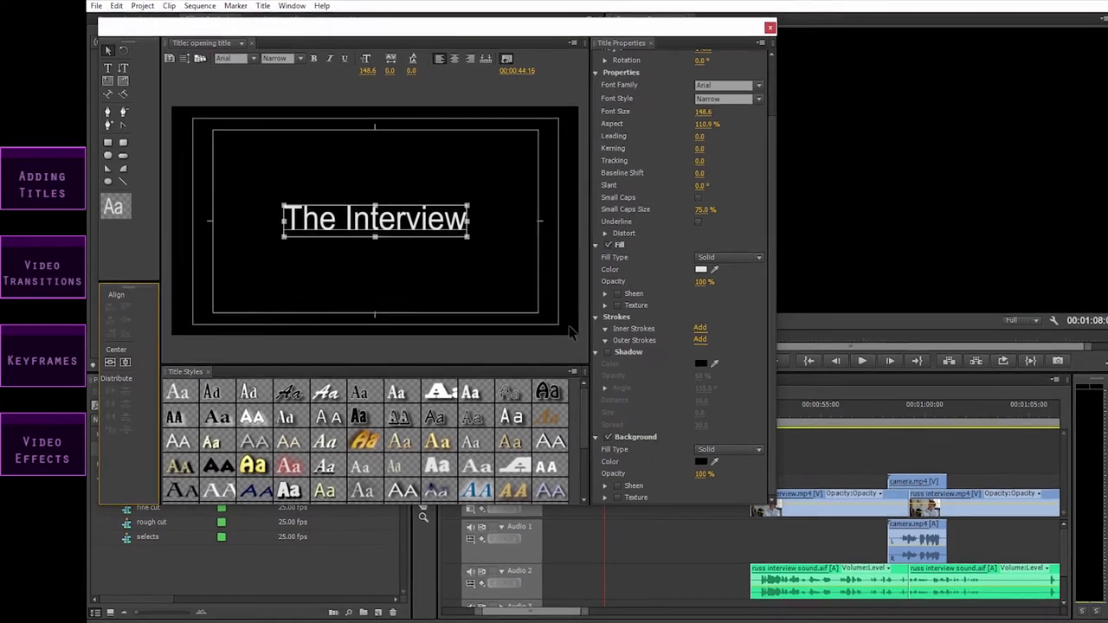
# Deselect the title text and close the title window
pyautogui.click(563, 327)
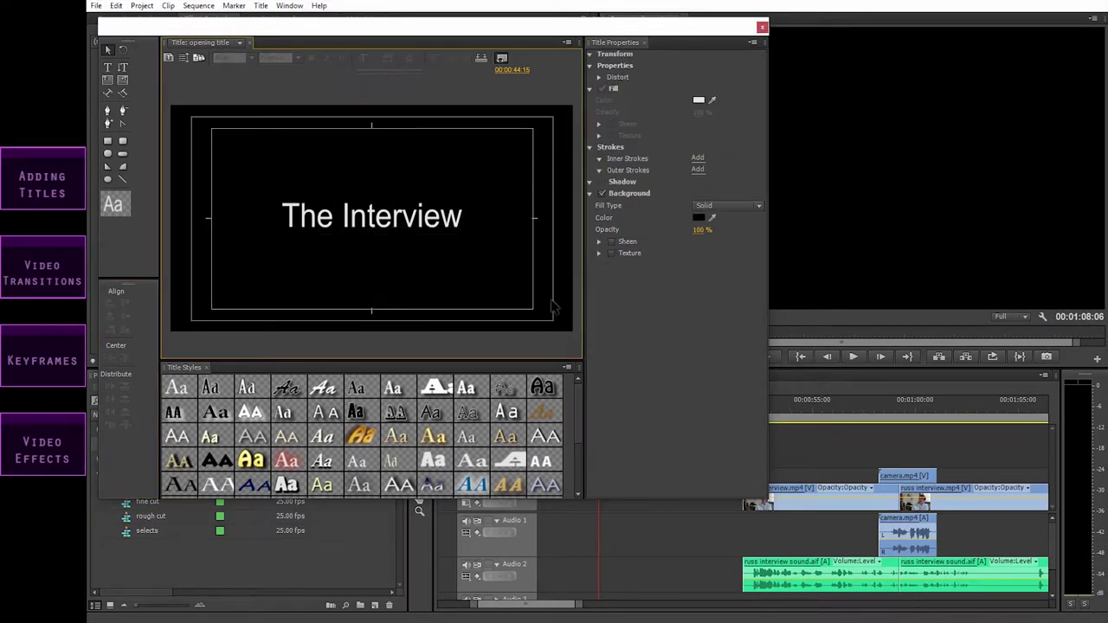
pyautogui.moveTo(698, 31); pyautogui.dragTo(754, 34)
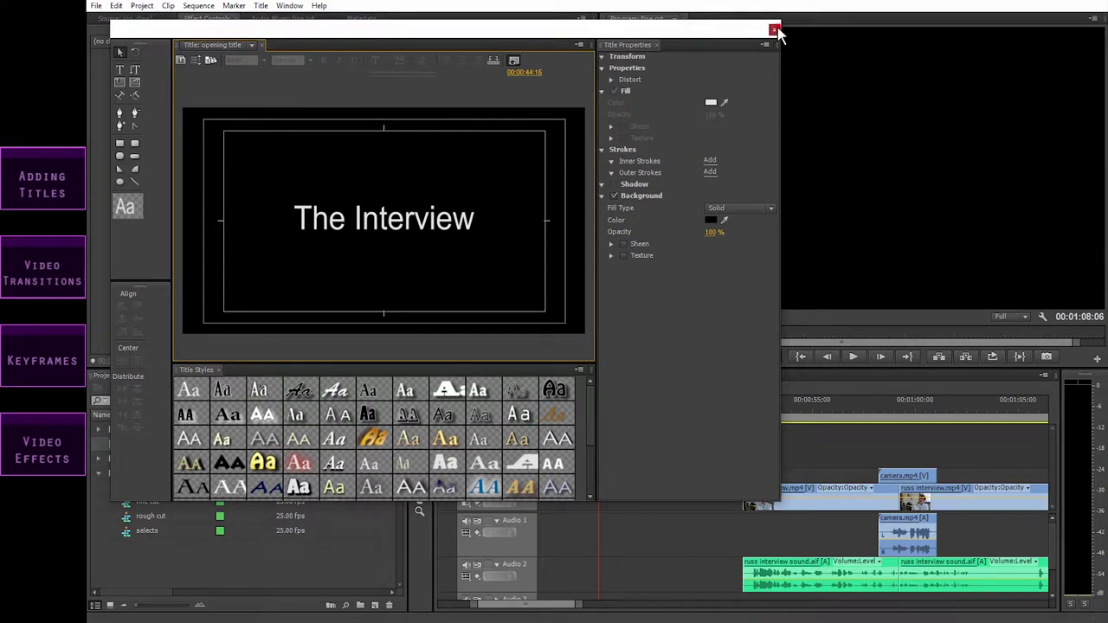
pyautogui.click(774, 31)
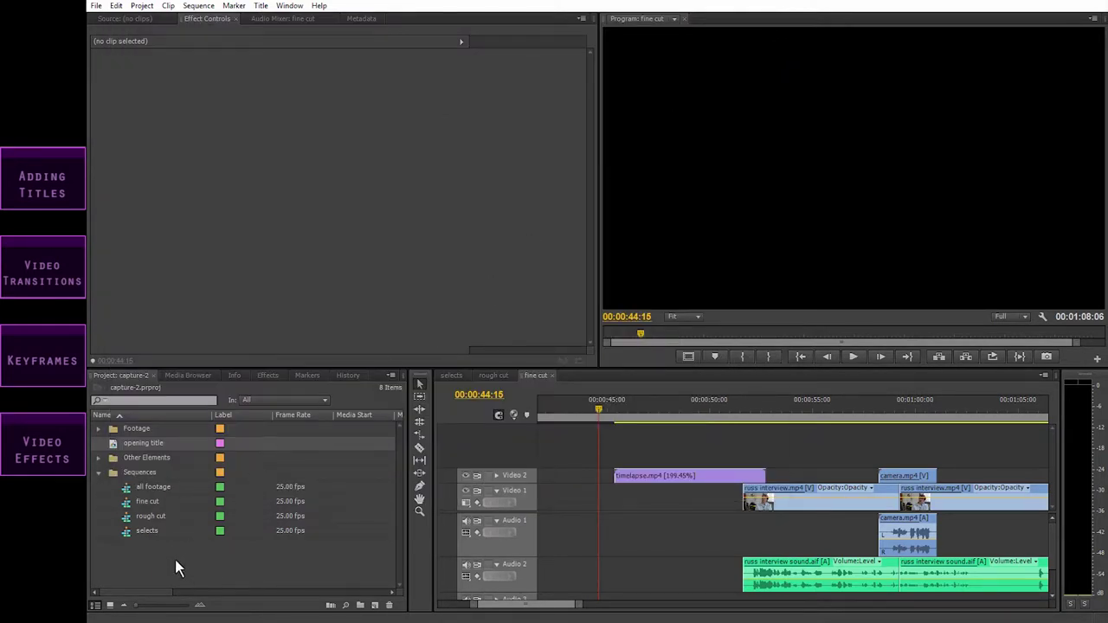
# Move the opening title item into the Other Elements bin of the project
pyautogui.click(135, 554)
pyautogui.click(141, 443)
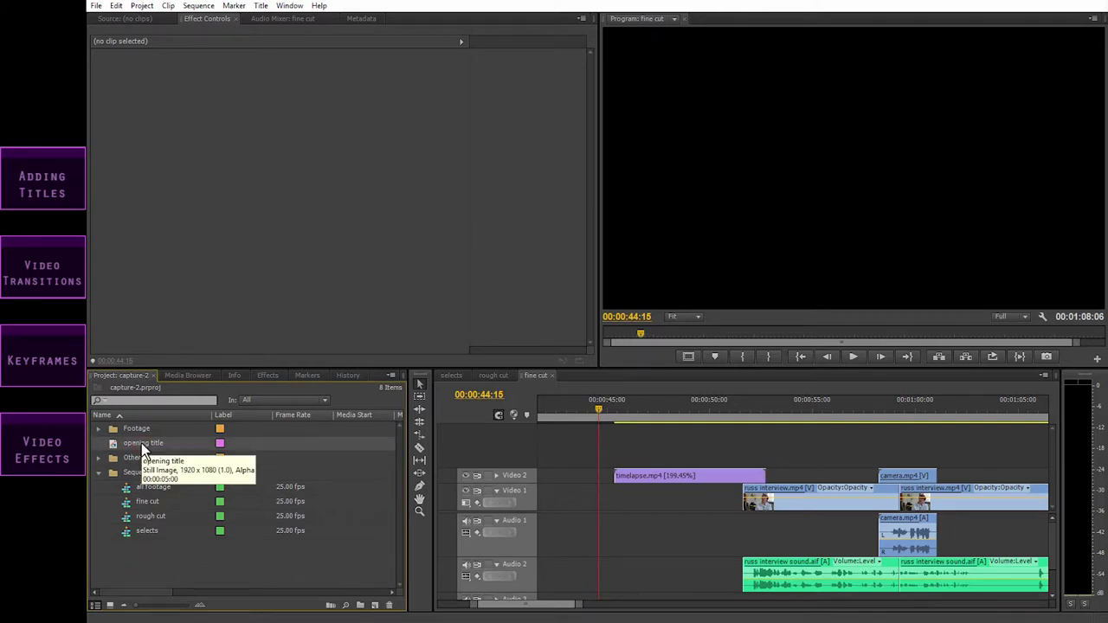
pyautogui.click(98, 457)
pyautogui.click(131, 446)
pyautogui.moveTo(132, 448); pyautogui.dragTo(137, 455)
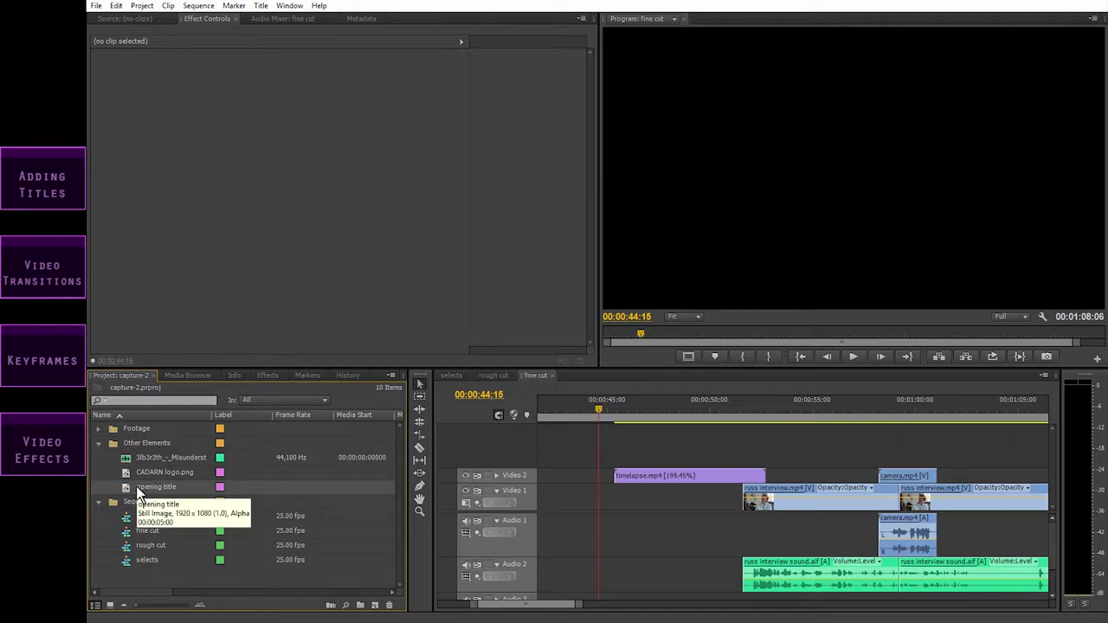
# Place the opening title on a new Video 3 track of the fine cut, slightly overlapping the start of the timelapse clip
pyautogui.moveTo(128, 491); pyautogui.dragTo(559, 456)
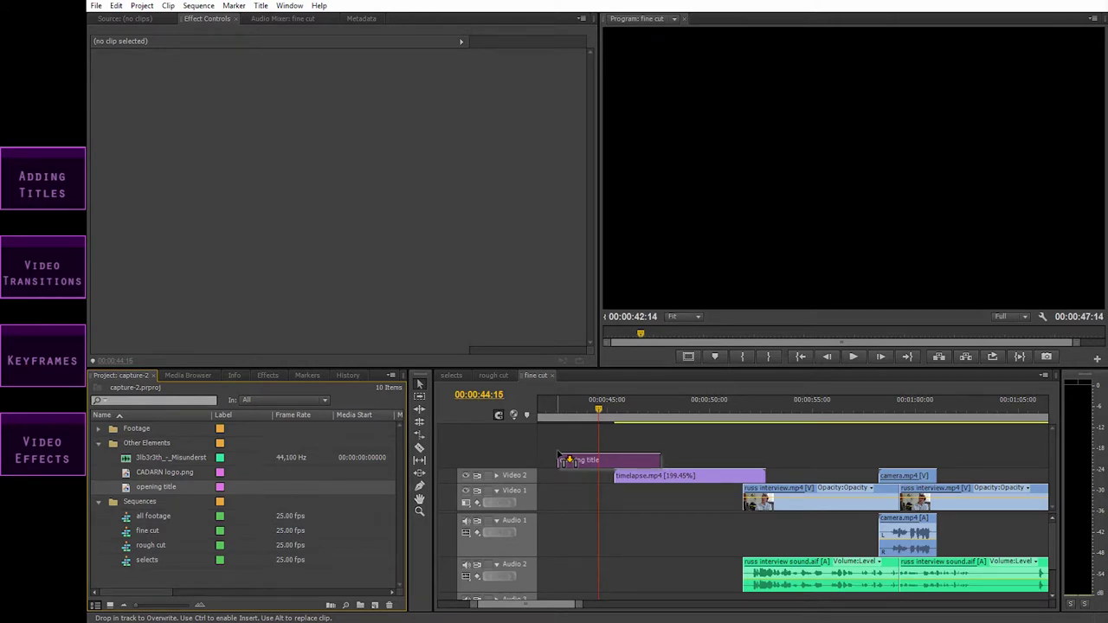
pyautogui.moveTo(558, 456); pyautogui.dragTo(559, 458)
pyautogui.moveTo(635, 468); pyautogui.dragTo(614, 468)
pyautogui.moveTo(547, 611)
pyautogui.mouseDown()
pyautogui.moveTo(489, 612)
pyautogui.moveTo(532, 612)
pyautogui.mouseUp()
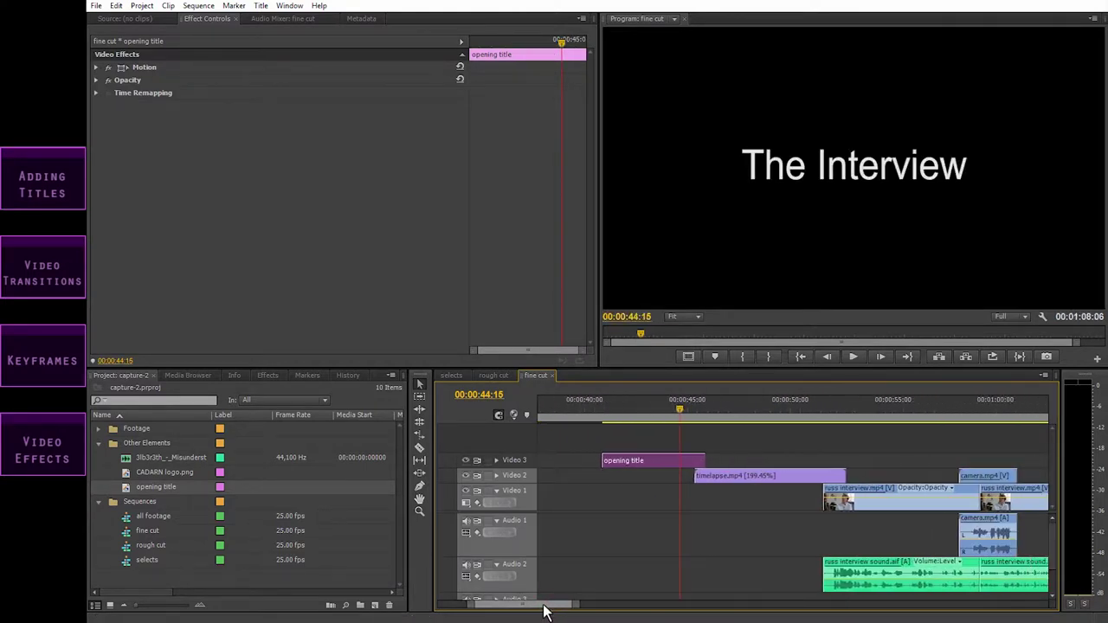
# Trim both ends of the opening title clip so it runs from 00:00:42:23 to 00:00:45:08, ending where the timelapse clip starts
pyautogui.click(677, 404)
pyautogui.press('-')
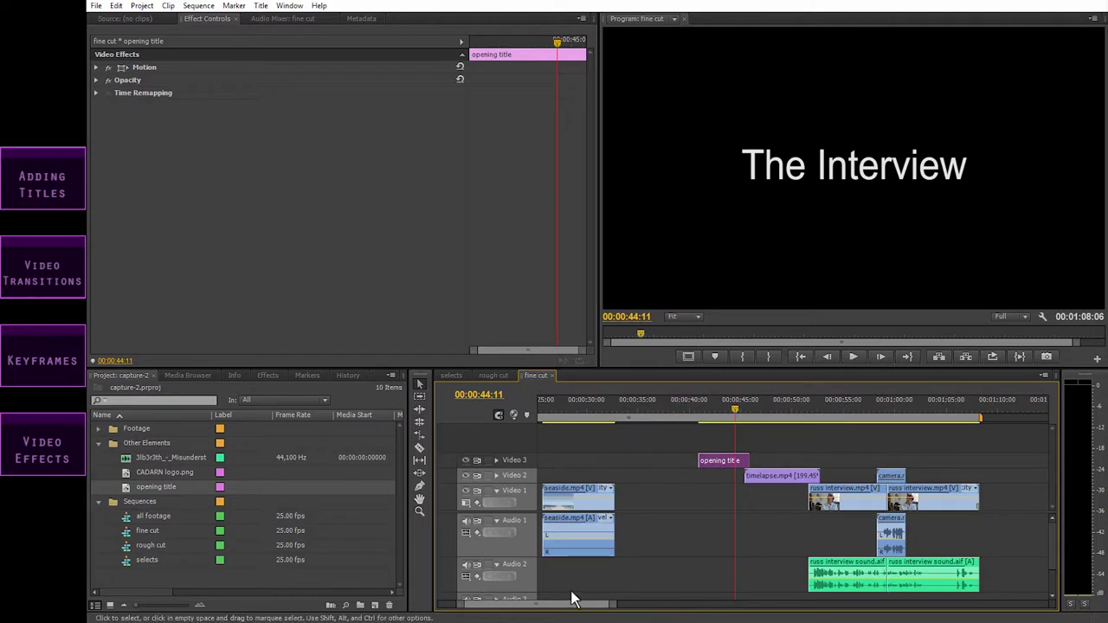
pyautogui.moveTo(584, 601); pyautogui.dragTo(593, 601)
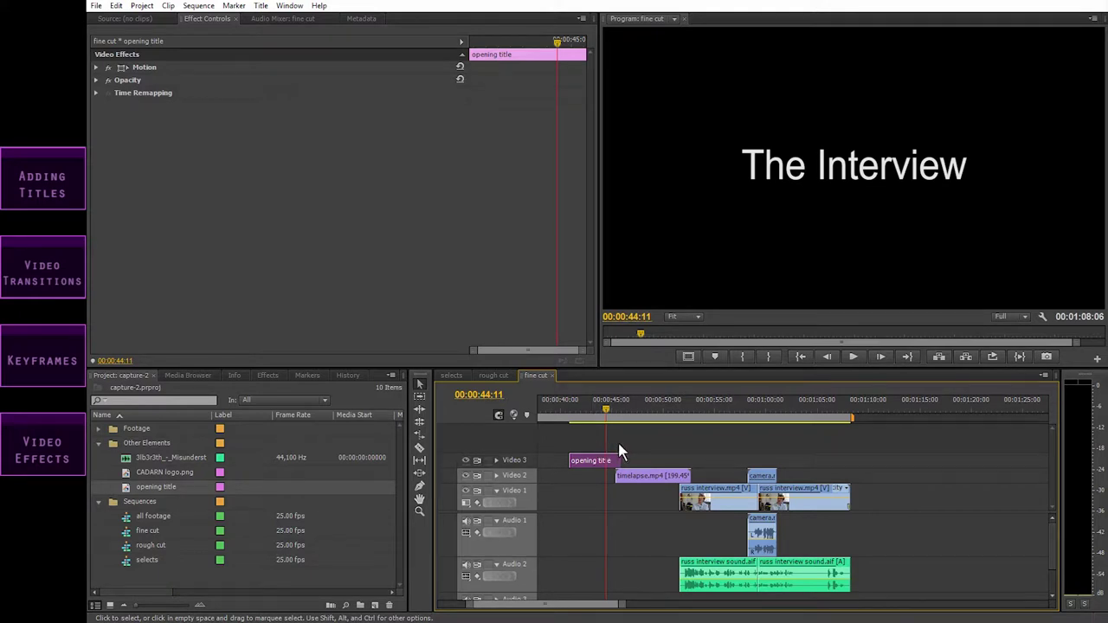
pyautogui.moveTo(604, 406); pyautogui.dragTo(594, 406)
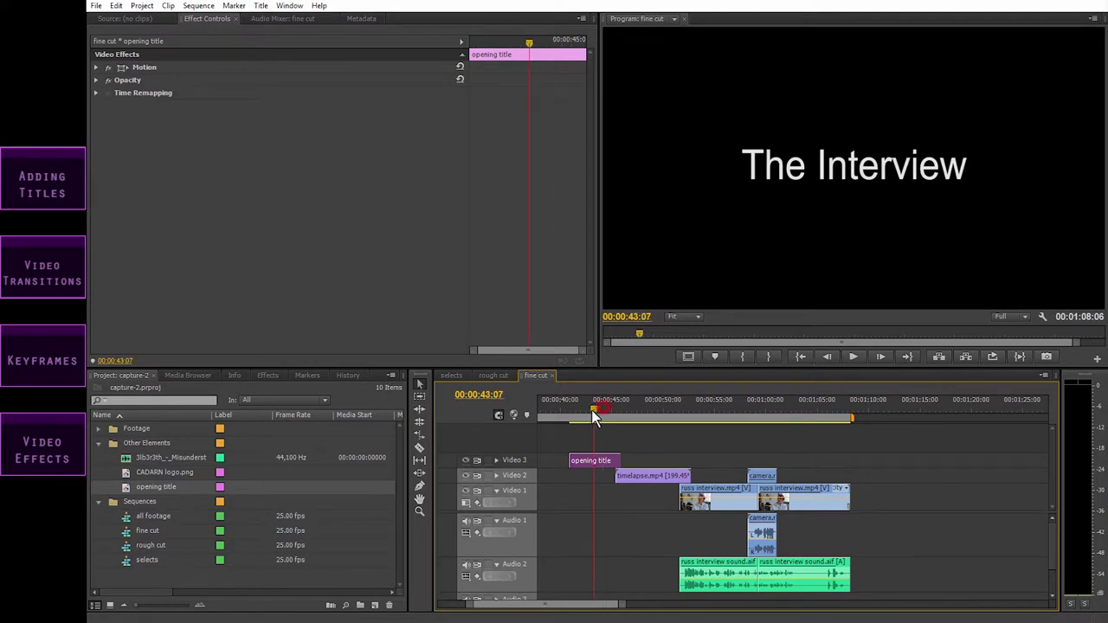
pyautogui.click(611, 460)
pyautogui.moveTo(611, 460)
pyautogui.mouseDown()
pyautogui.moveTo(588, 463)
pyautogui.moveTo(602, 463)
pyautogui.mouseUp()
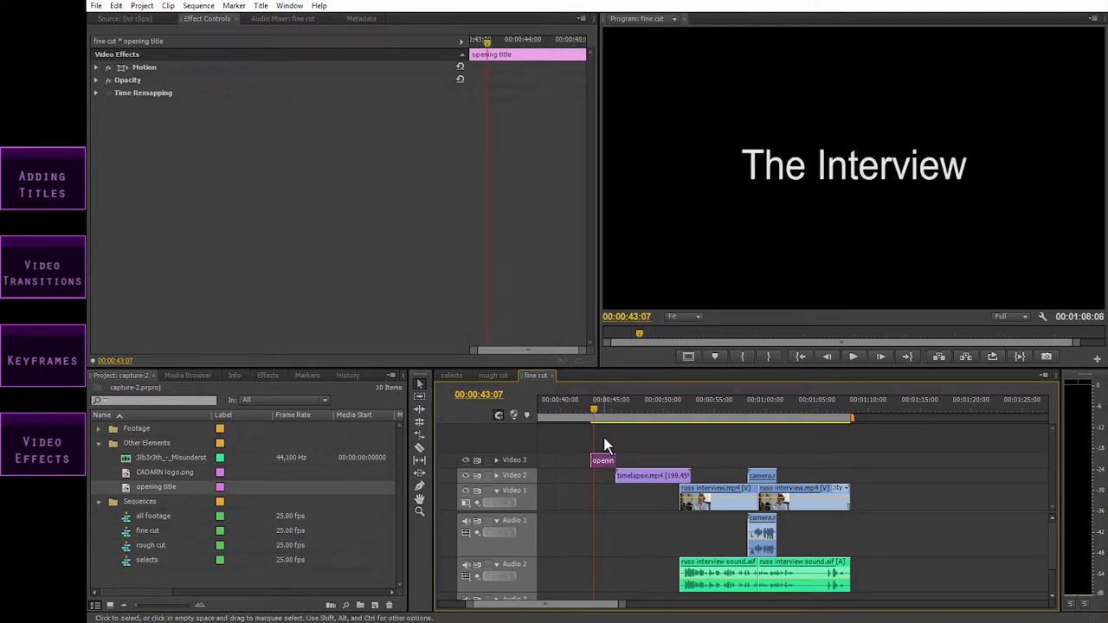
# Open the opening title for editing from its timeline clip and from its project item, closing the title window each time
pyautogui.press('=')
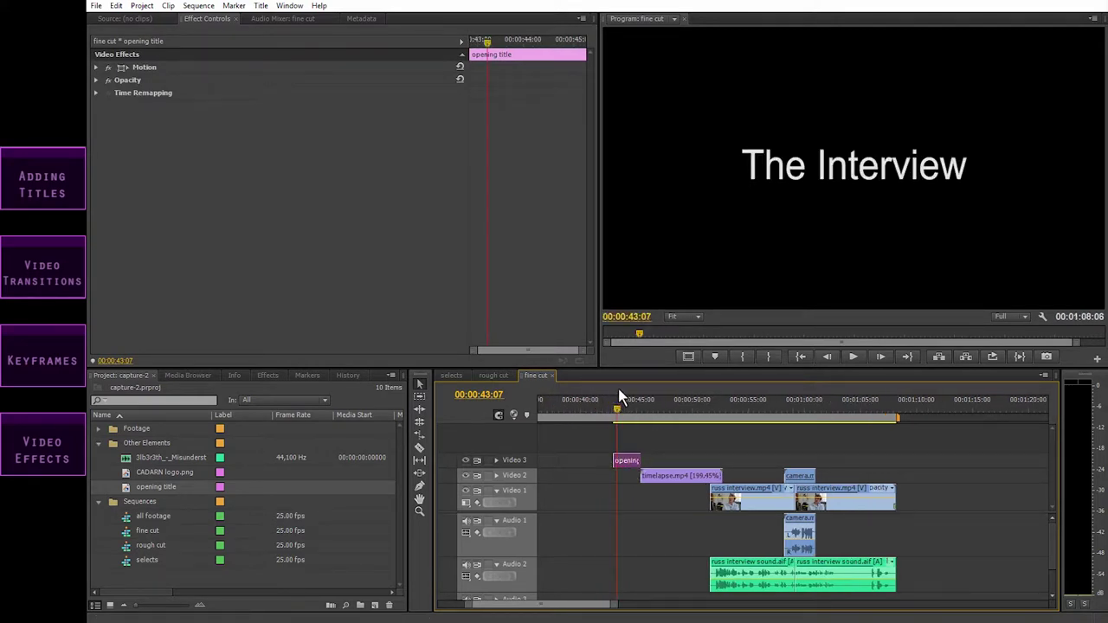
pyautogui.doubleClick(628, 463)
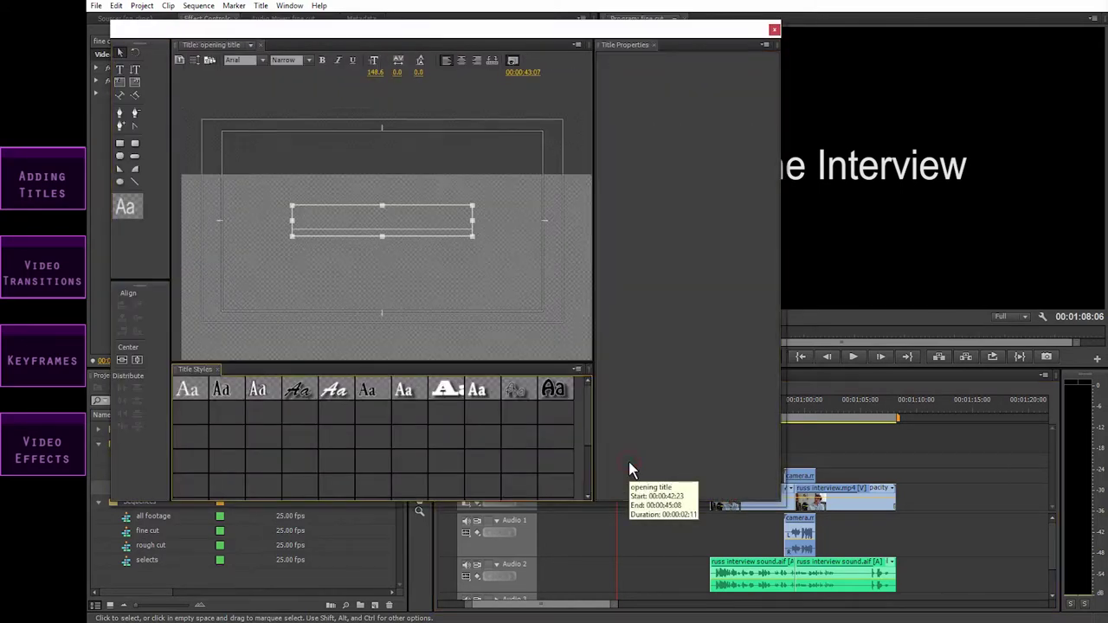
pyautogui.click(775, 32)
pyautogui.doubleClick(126, 488)
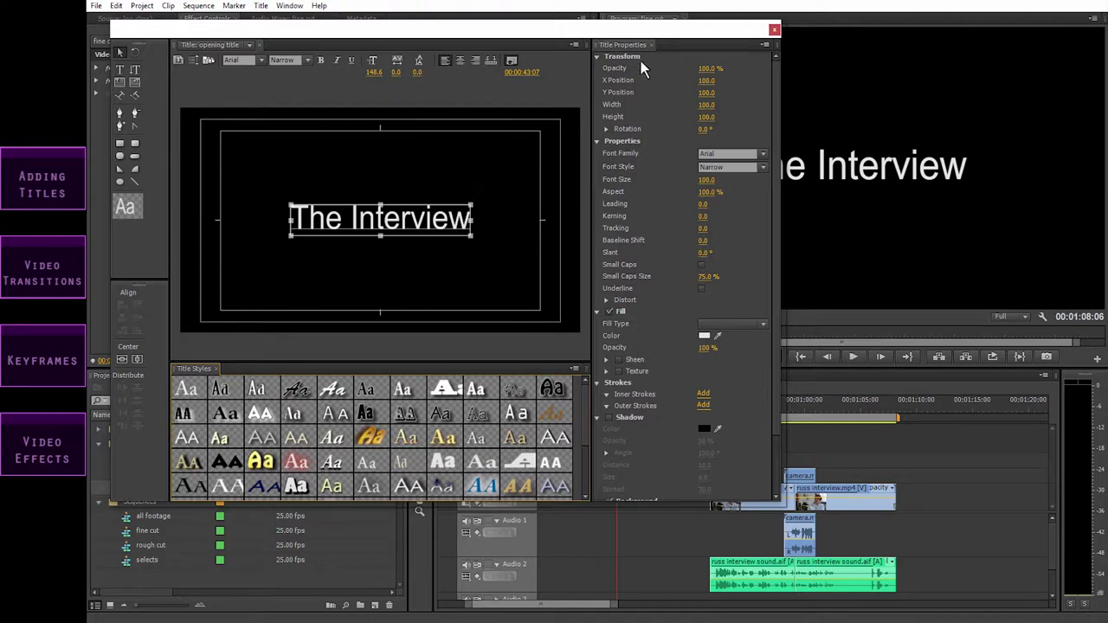
pyautogui.click(773, 32)
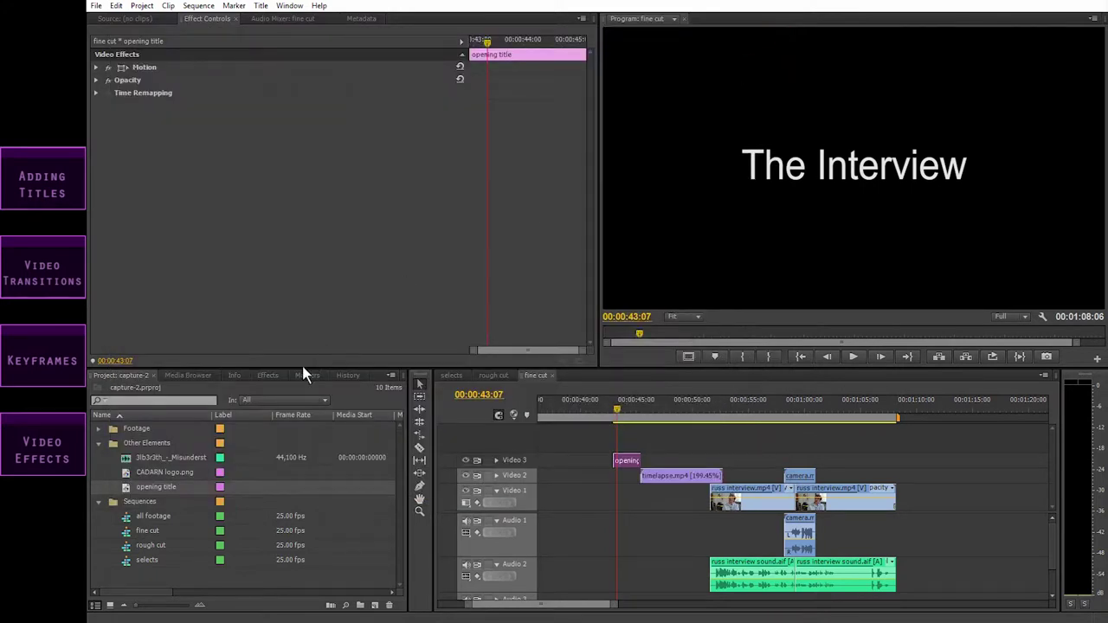
# Duplicate the opening title in the Other Elements bin and rename the copy "name title"
pyautogui.rightClick(127, 490)
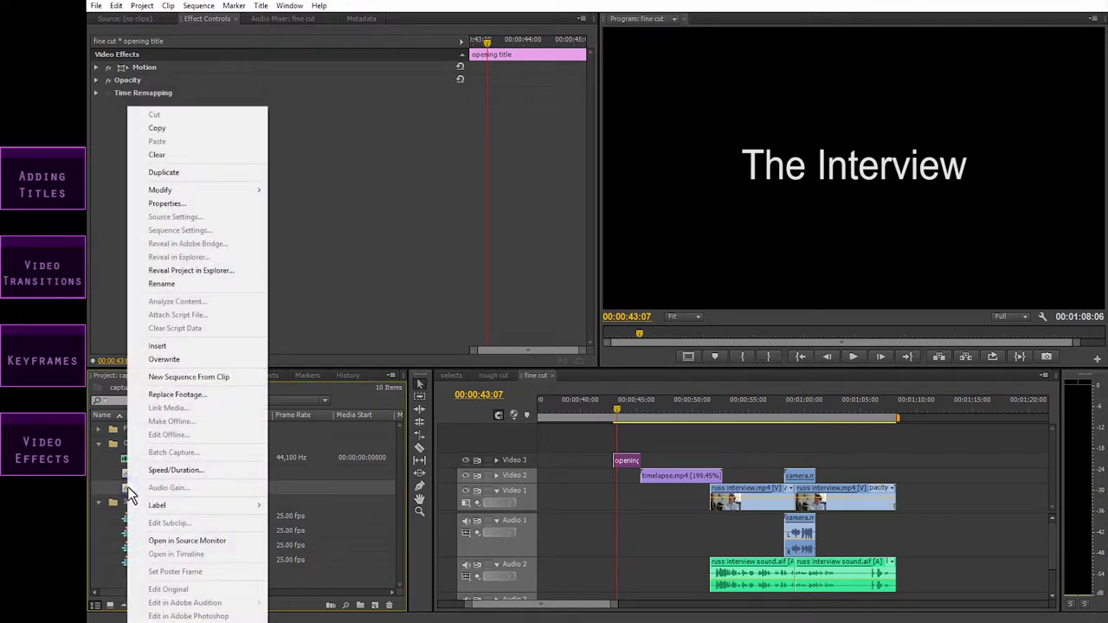
pyautogui.click(177, 174)
pyautogui.click(168, 501)
pyautogui.click(169, 502)
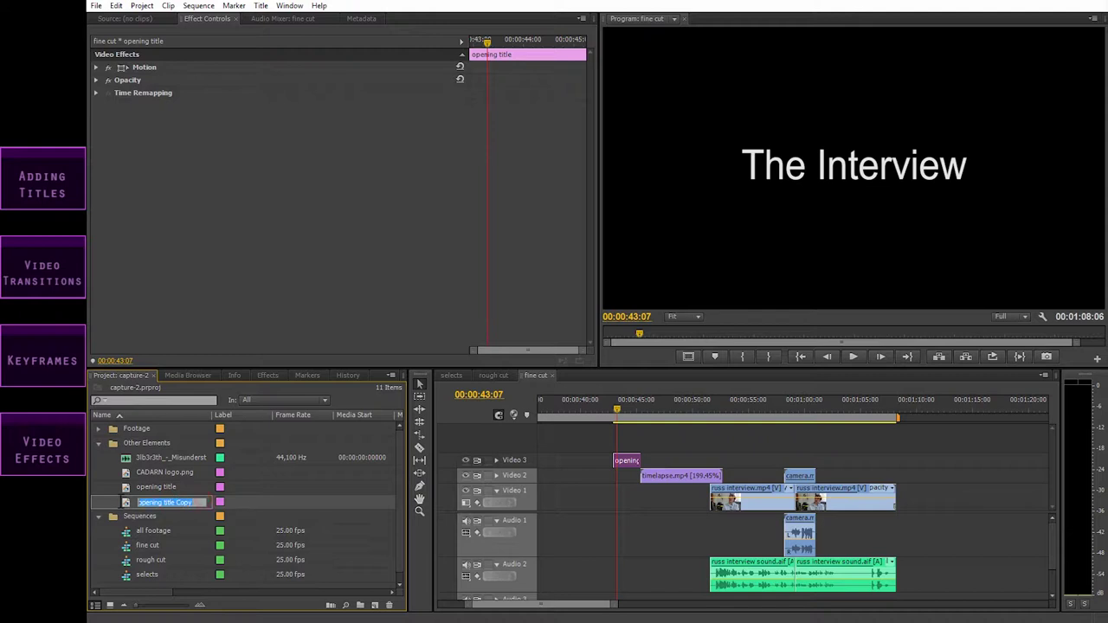
pyautogui.write('name title')
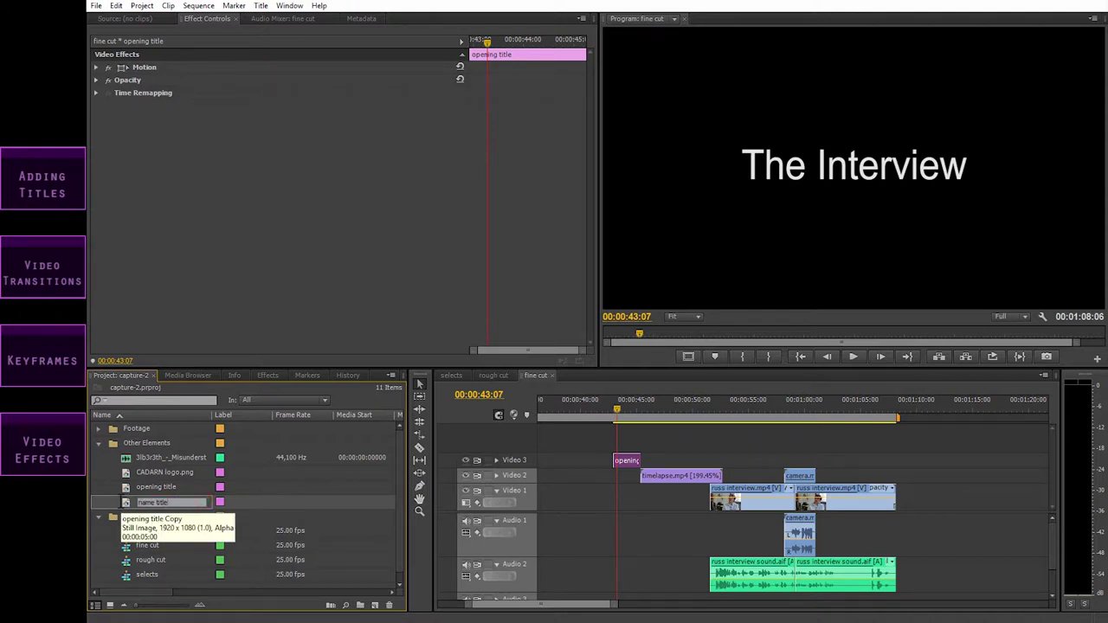
# Open name title for editing, move and shrink its window to uncover the timeline, and place the playhead at 00:00:53:13 on the interview clip
pyautogui.doubleClick(125, 505)
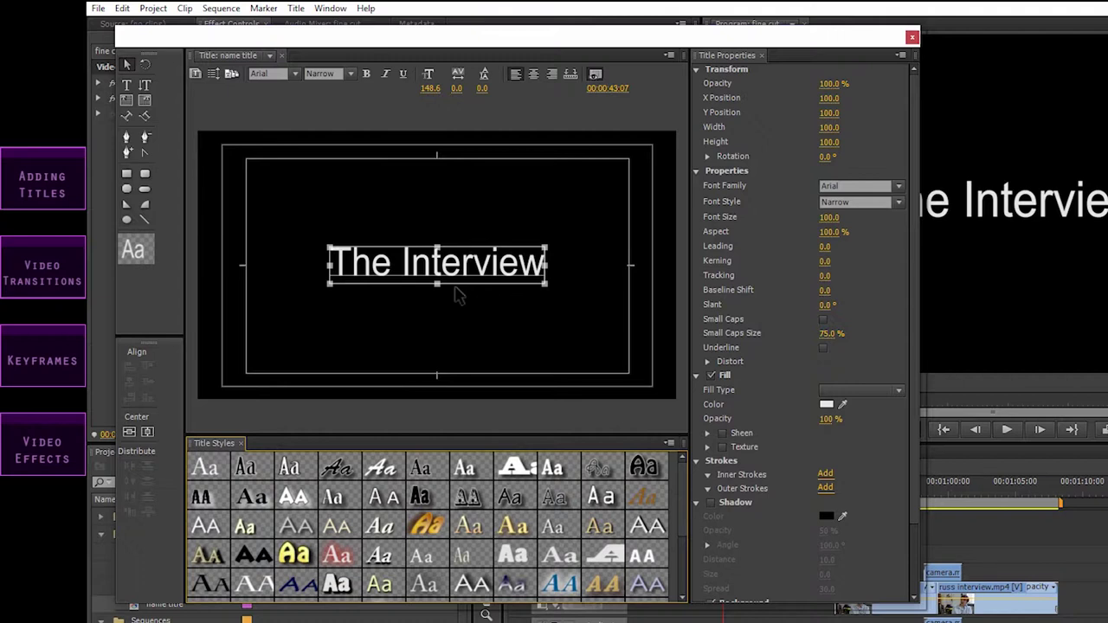
pyautogui.moveTo(782, 42); pyautogui.dragTo(760, 13)
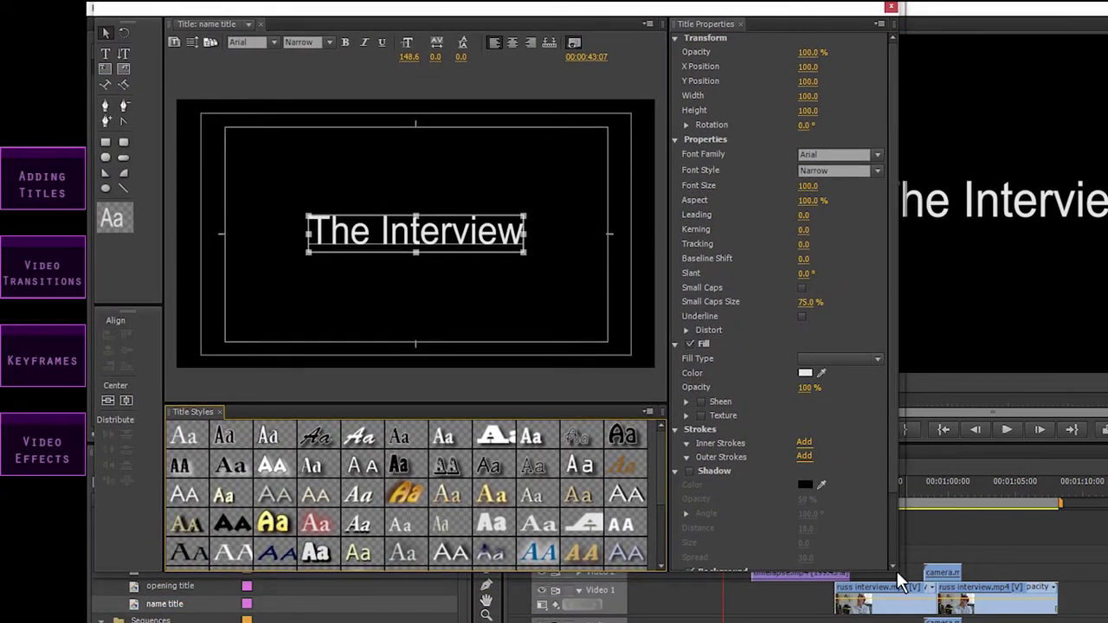
pyautogui.moveTo(897, 573); pyautogui.dragTo(862, 486)
pyautogui.click(802, 488)
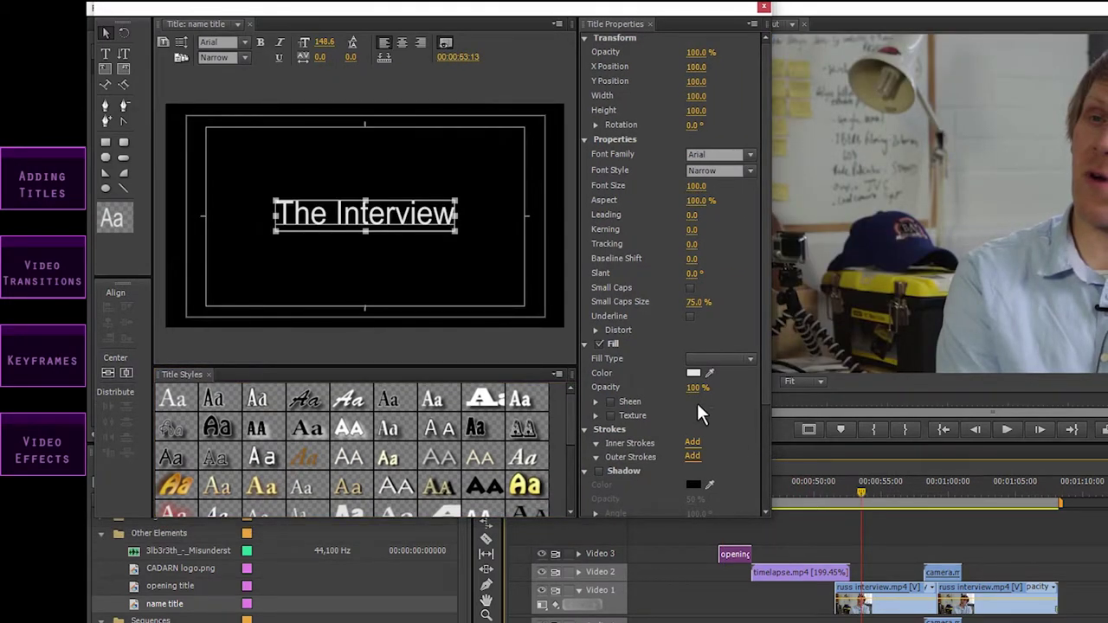
# Replace the name title's text with the interviewee's full name on the first line and "Super Kit Man" on the second
pyautogui.doubleClick(420, 217)
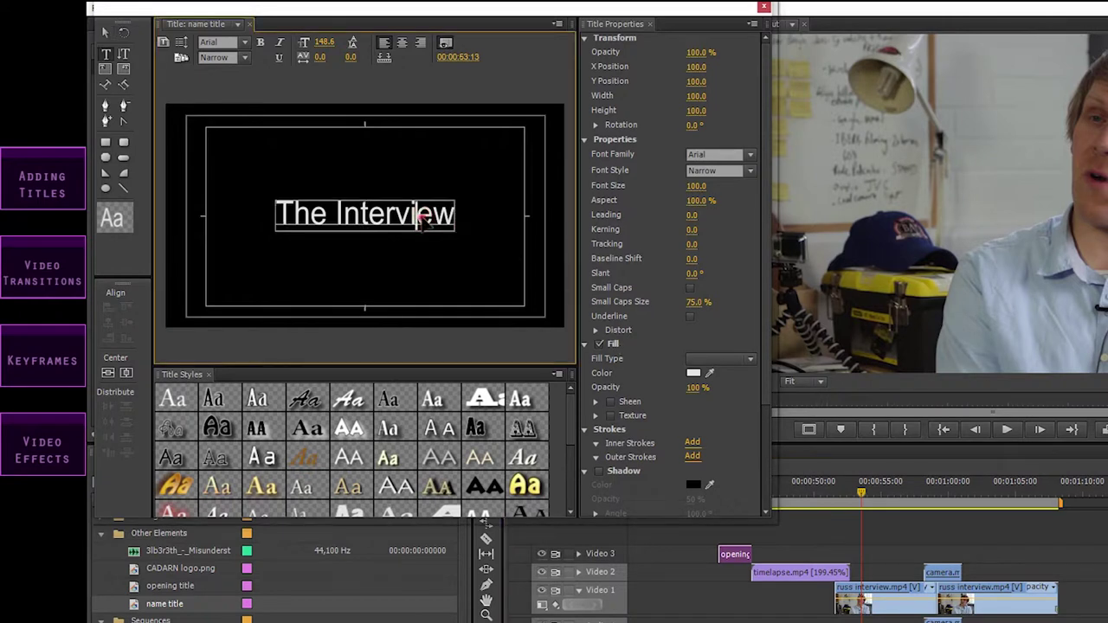
pyautogui.scroll(-2, 734, 423)
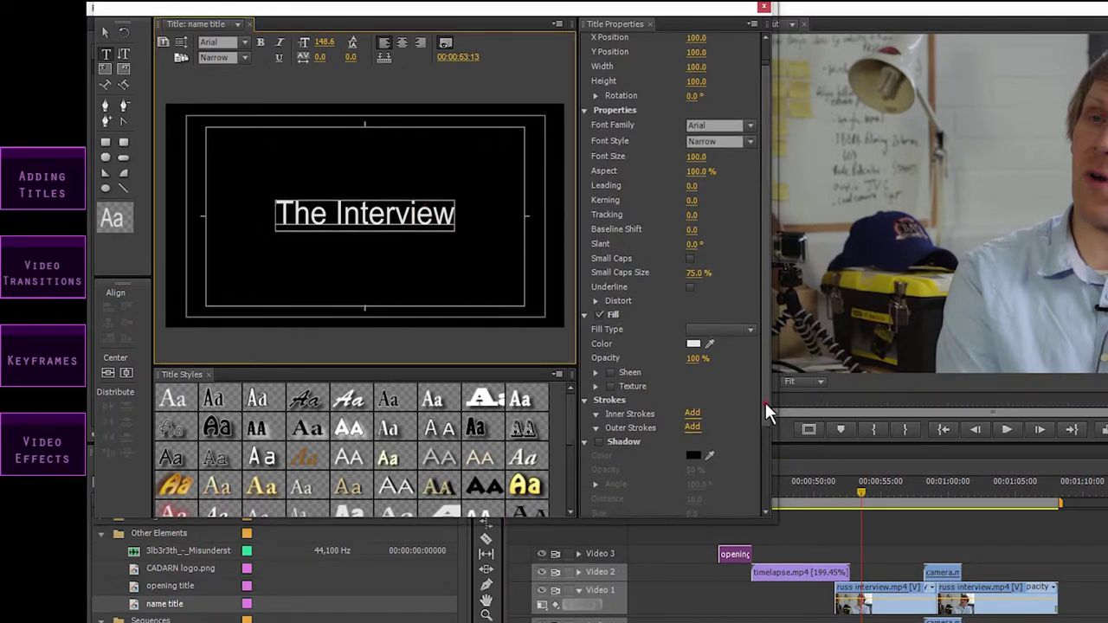
pyautogui.moveTo(766, 403); pyautogui.dragTo(768, 507)
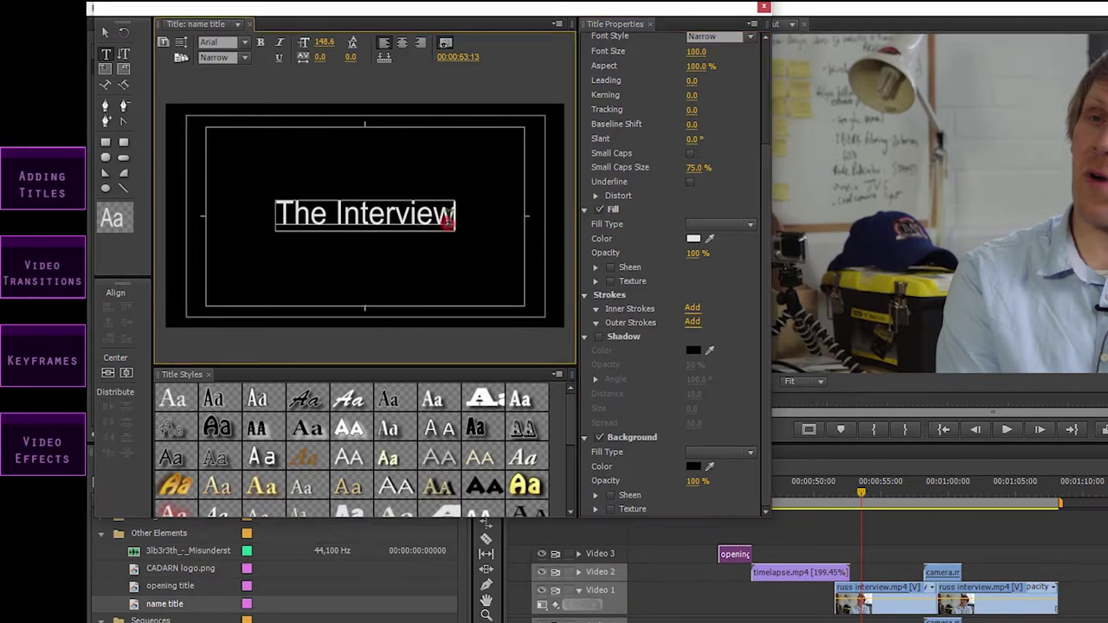
pyautogui.moveTo(449, 221); pyautogui.dragTo(268, 211)
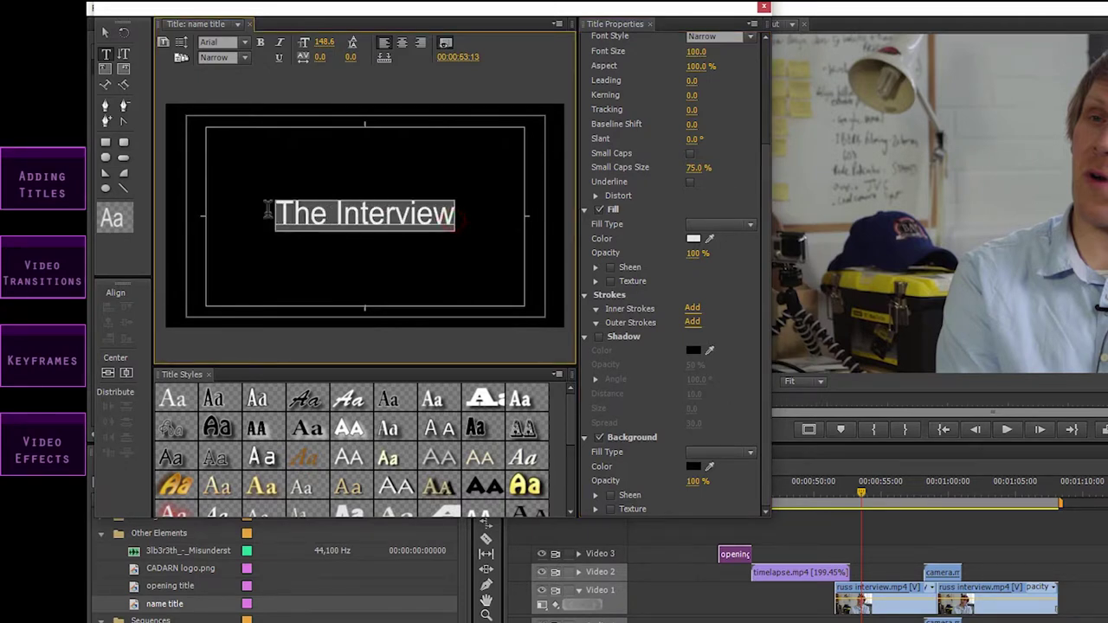
pyautogui.write('Hawkeye Smithee')
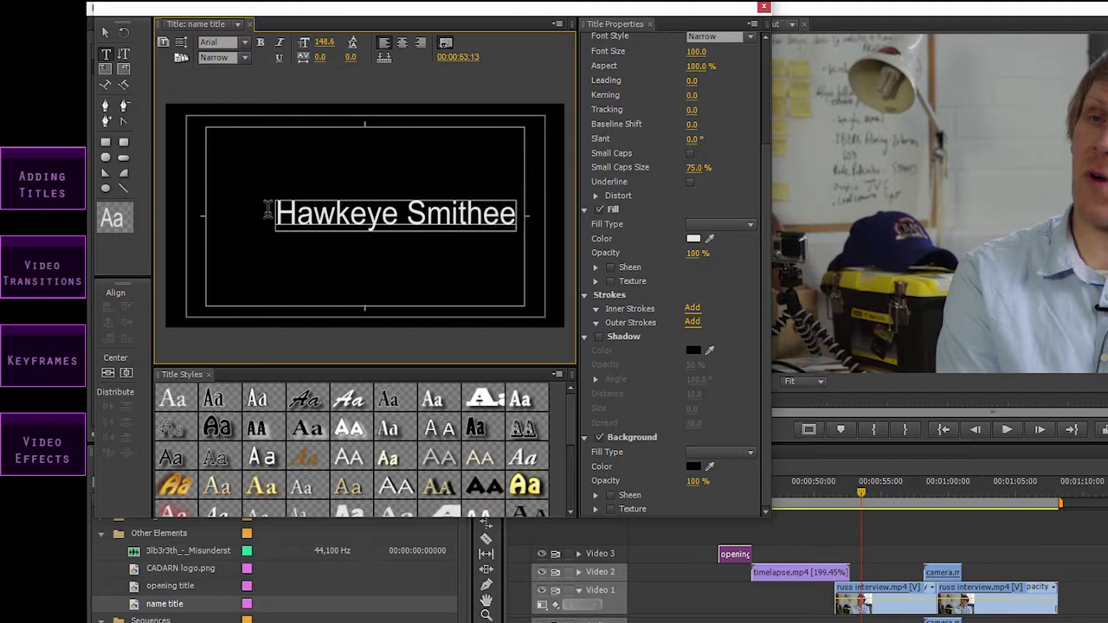
pyautogui.press('Return')
pyautogui.write('Super ')
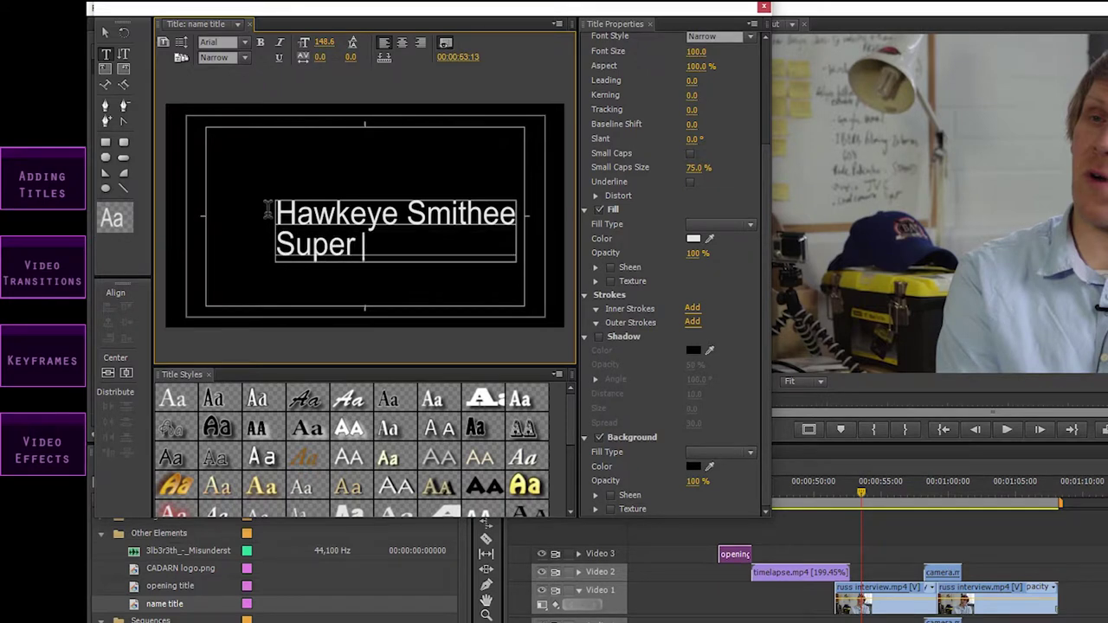
pyautogui.write('Kit Man')
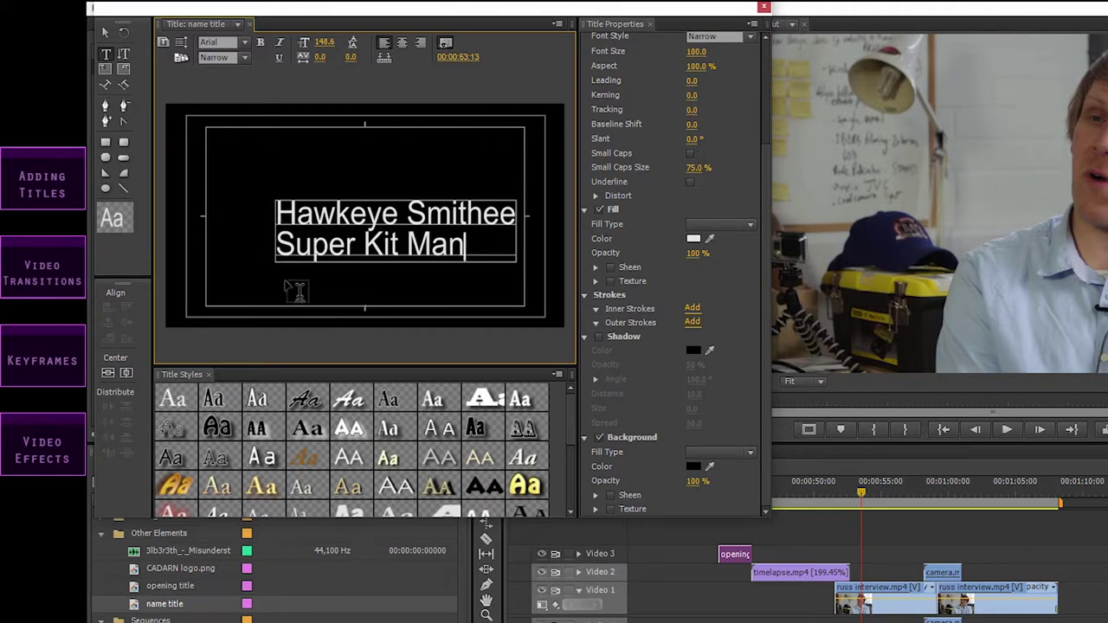
pyautogui.click(106, 32)
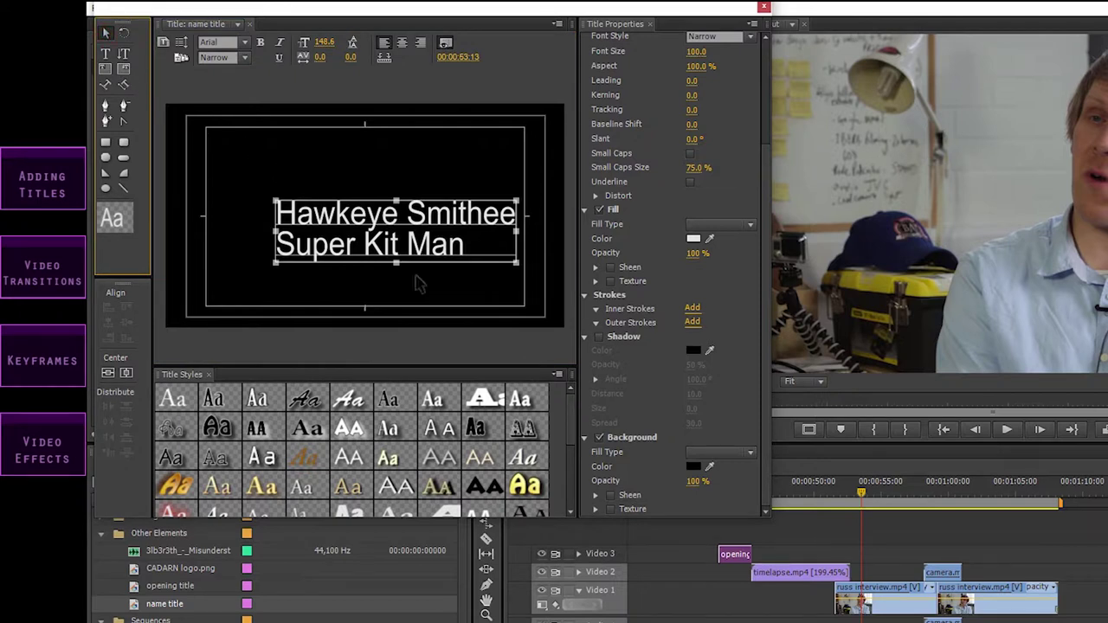
# Turn off the name title's background, then try centred alignment on the two text lines and set them back to left-aligned
pyautogui.click(597, 437)
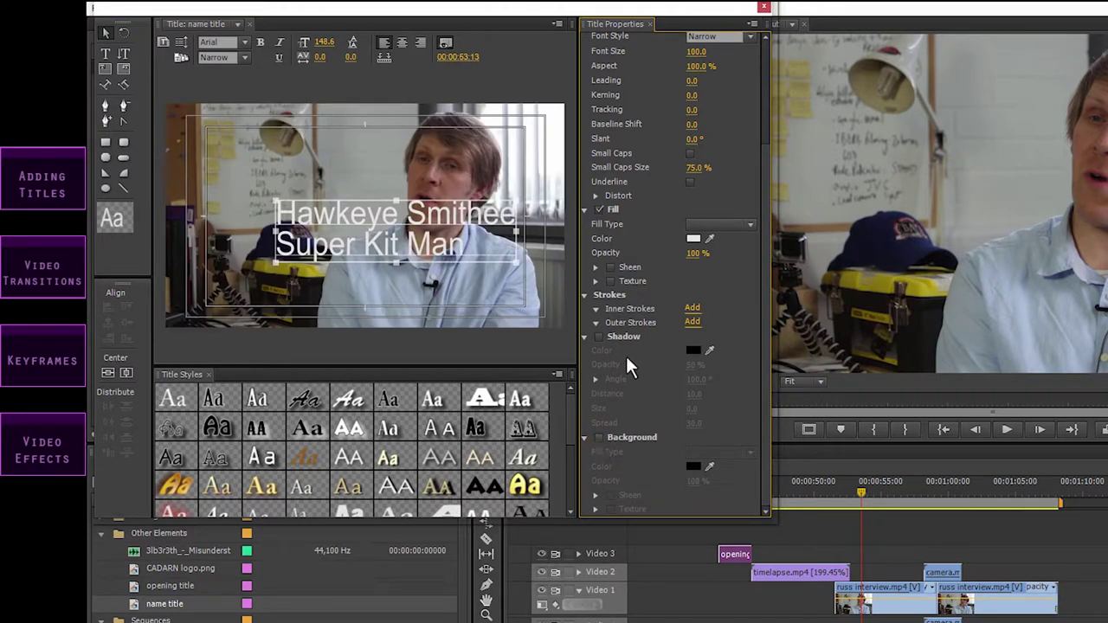
pyautogui.scroll(2, 677, 363)
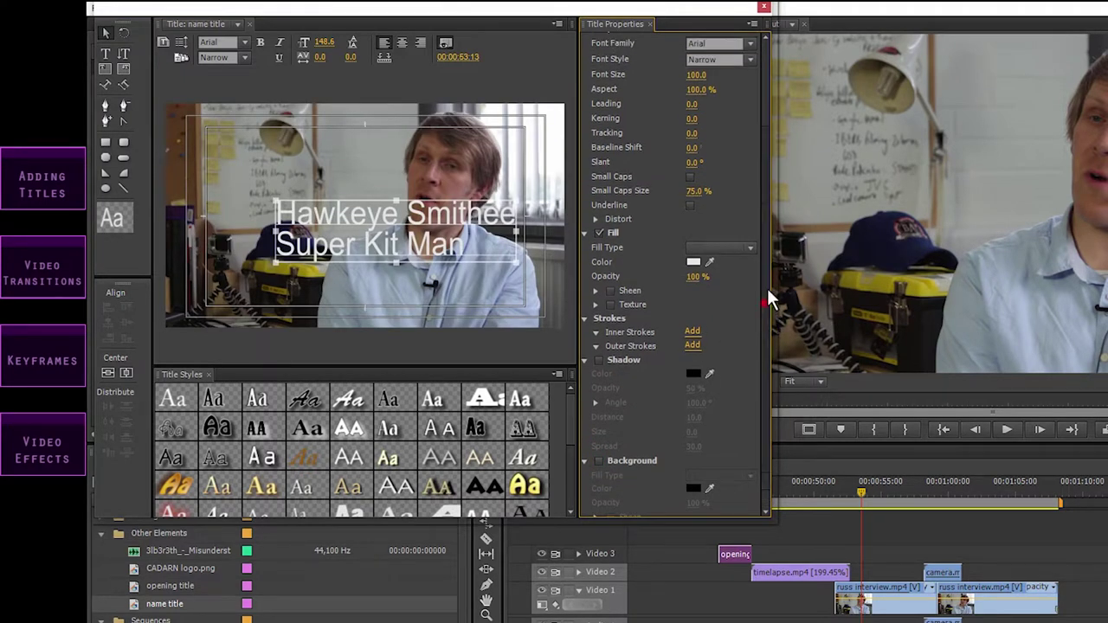
pyautogui.moveTo(768, 299); pyautogui.dragTo(772, 162)
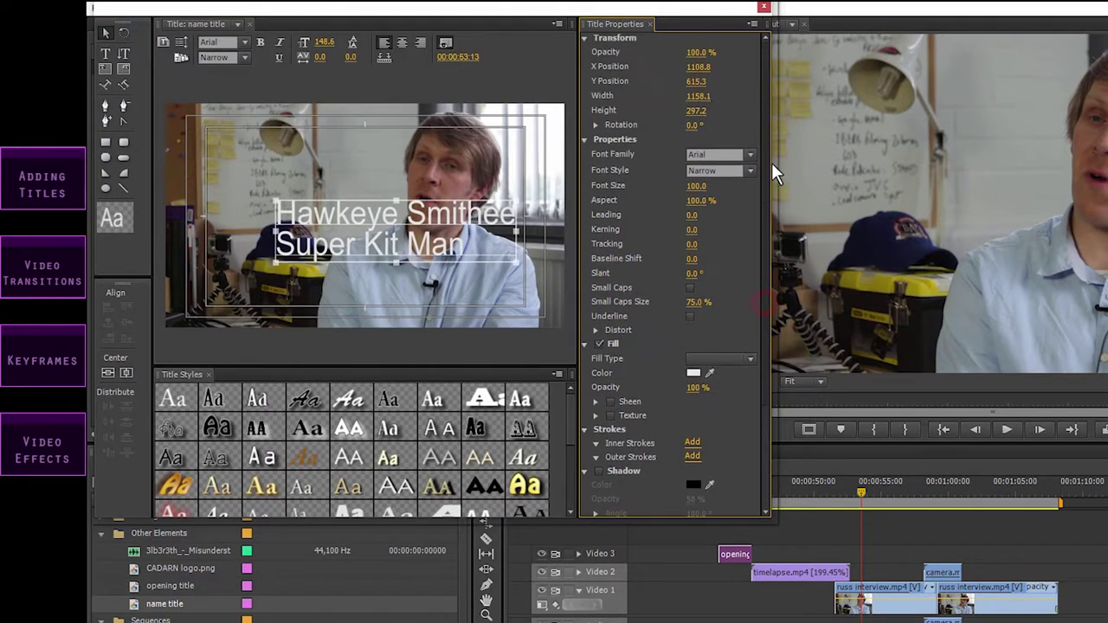
pyautogui.click(348, 227)
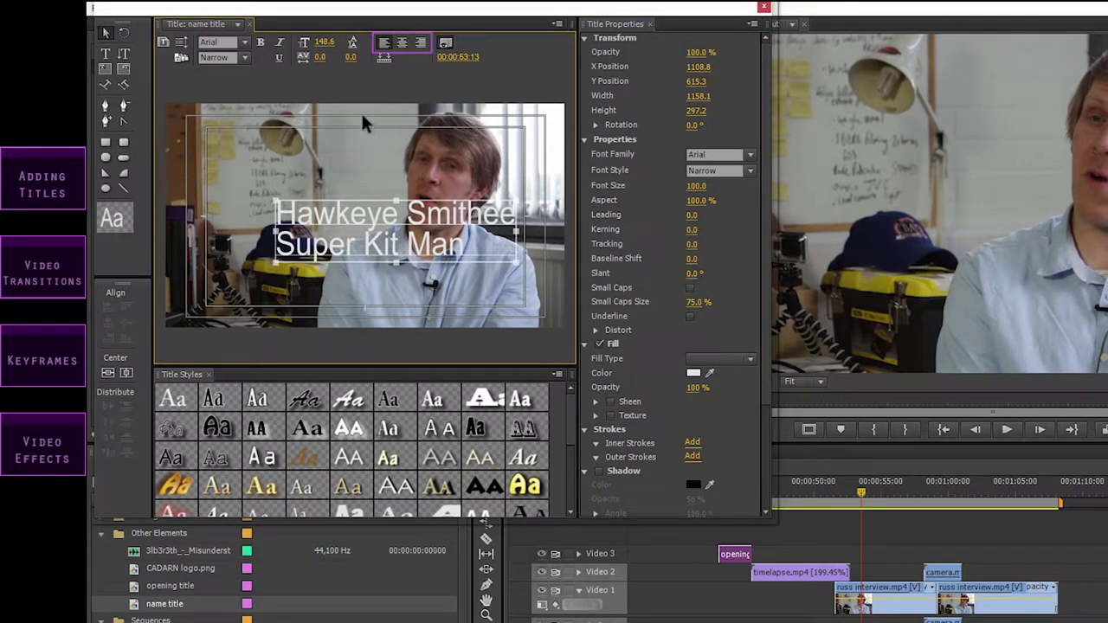
pyautogui.click(401, 44)
pyautogui.click(386, 44)
# Set the name title text's font size to 71, its aspect to 110.9 % and its leading to 9
pyautogui.click(697, 191)
pyautogui.moveTo(697, 186); pyautogui.dragTo(658, 185)
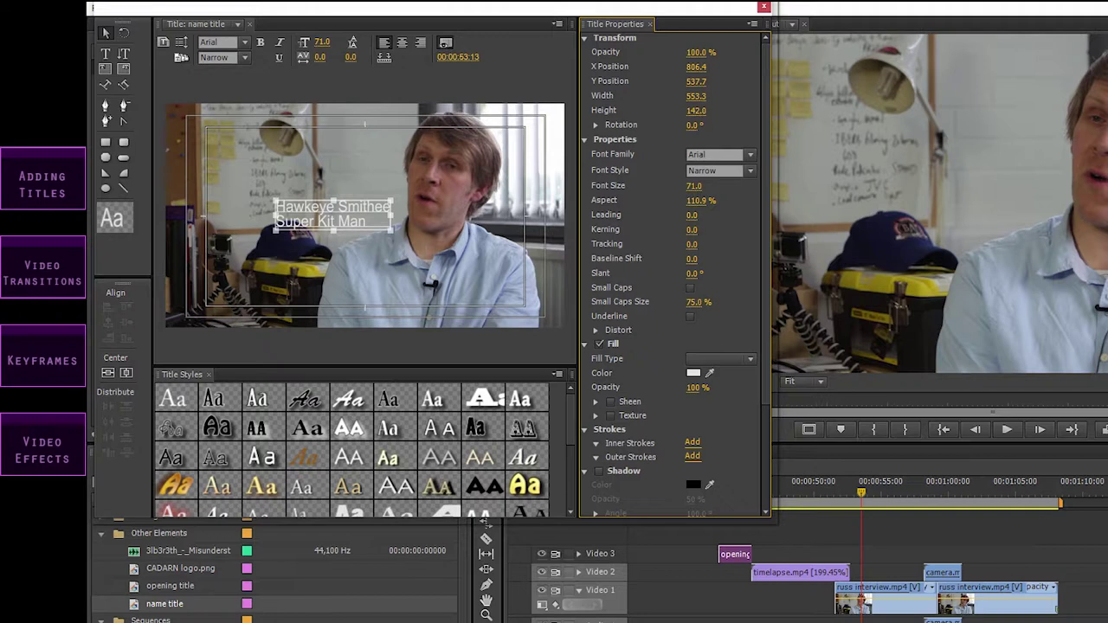
pyautogui.click(692, 218)
pyautogui.moveTo(693, 218); pyautogui.dragTo(700, 219)
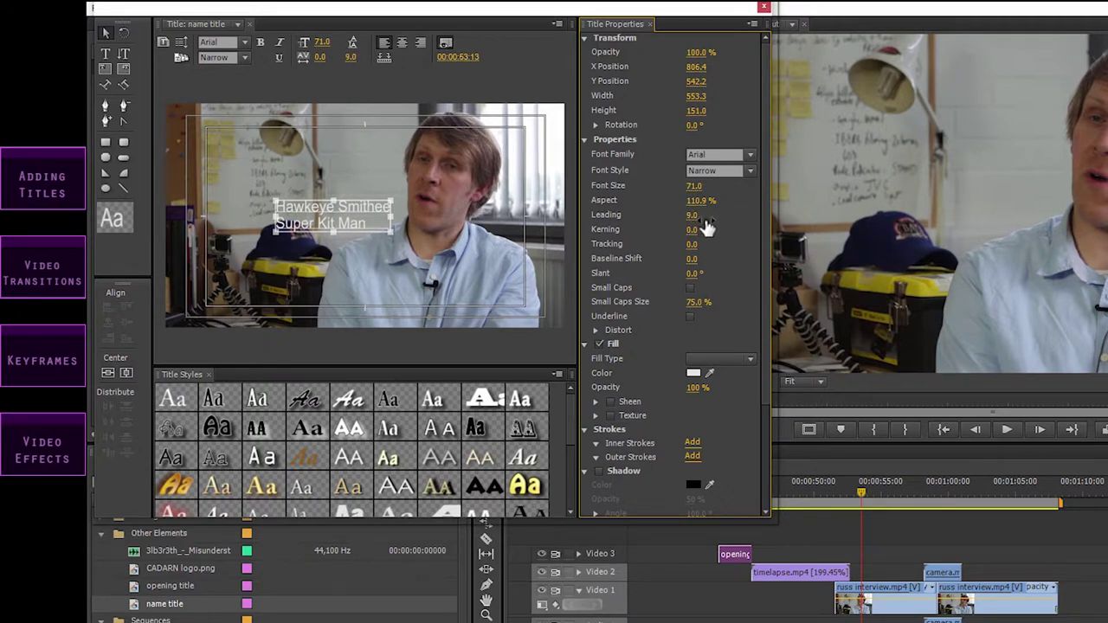
# Move the name text to the frame's lower-left corner at about X 387.9, Y 950.3, and close the title window
pyautogui.click(109, 35)
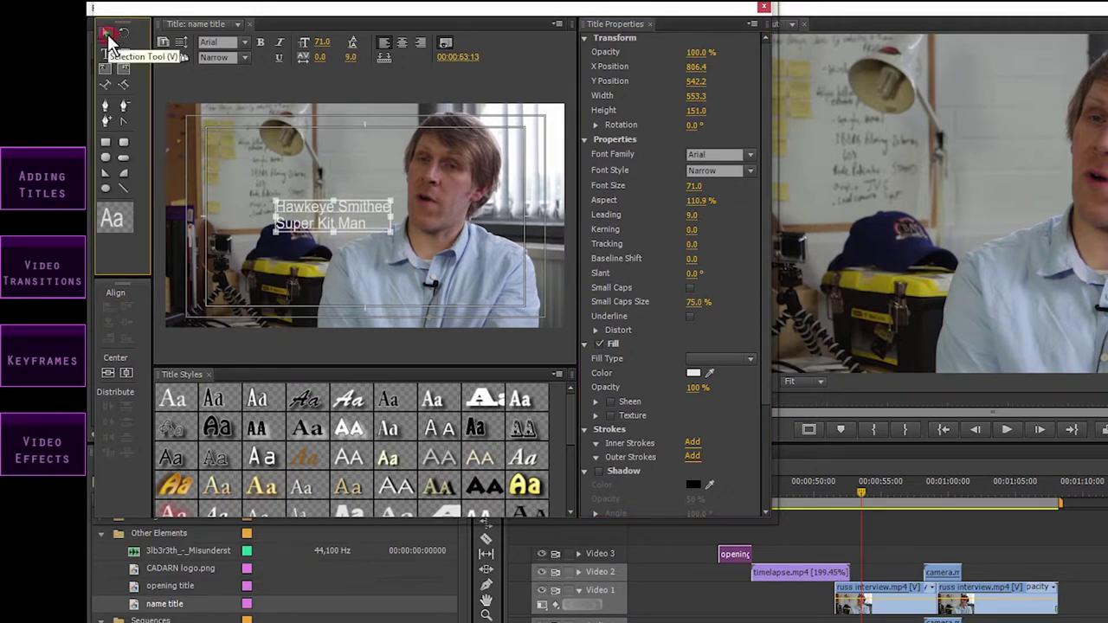
pyautogui.moveTo(299, 211); pyautogui.dragTo(216, 309)
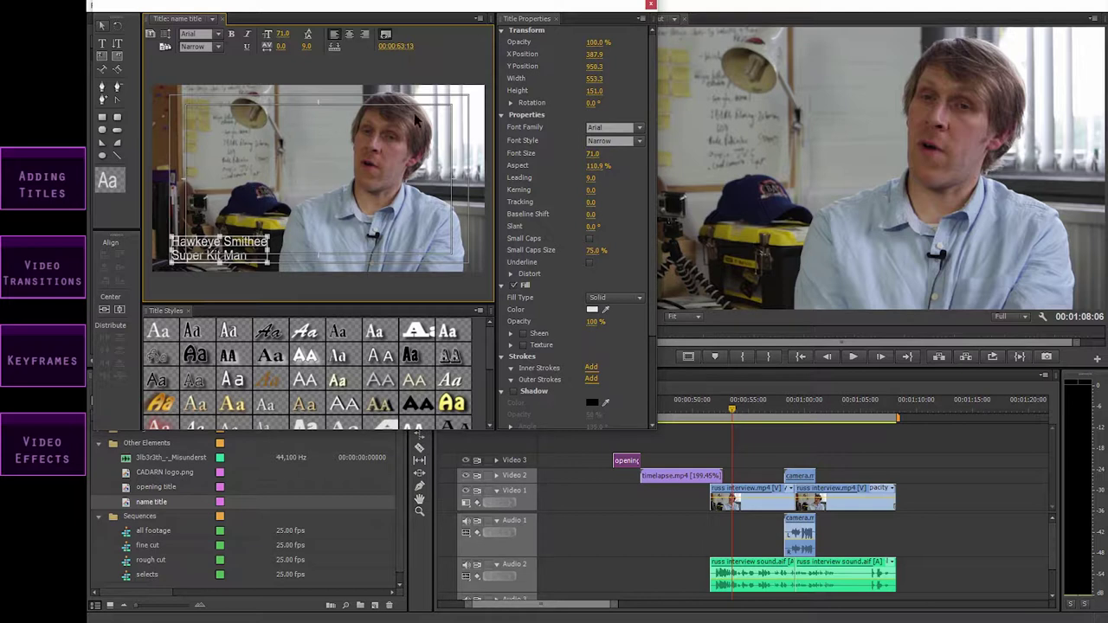
pyautogui.click(649, 5)
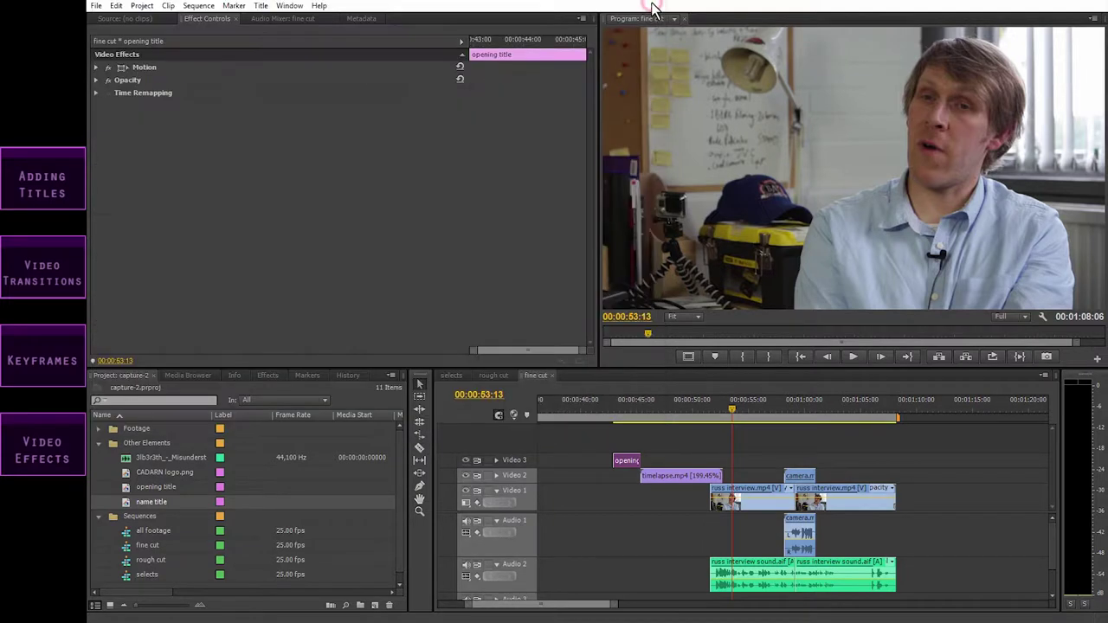
# Place name title on Video 3 at the start of the first interview clip and extend its end to where the camera clip starts
pyautogui.click(130, 504)
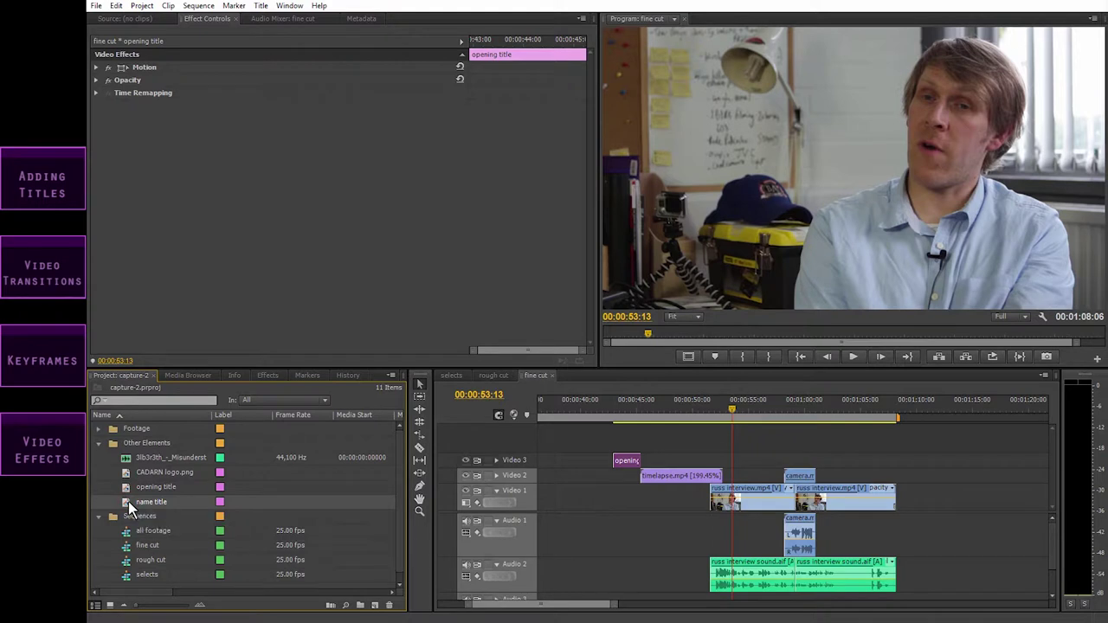
pyautogui.moveTo(130, 507); pyautogui.dragTo(726, 463)
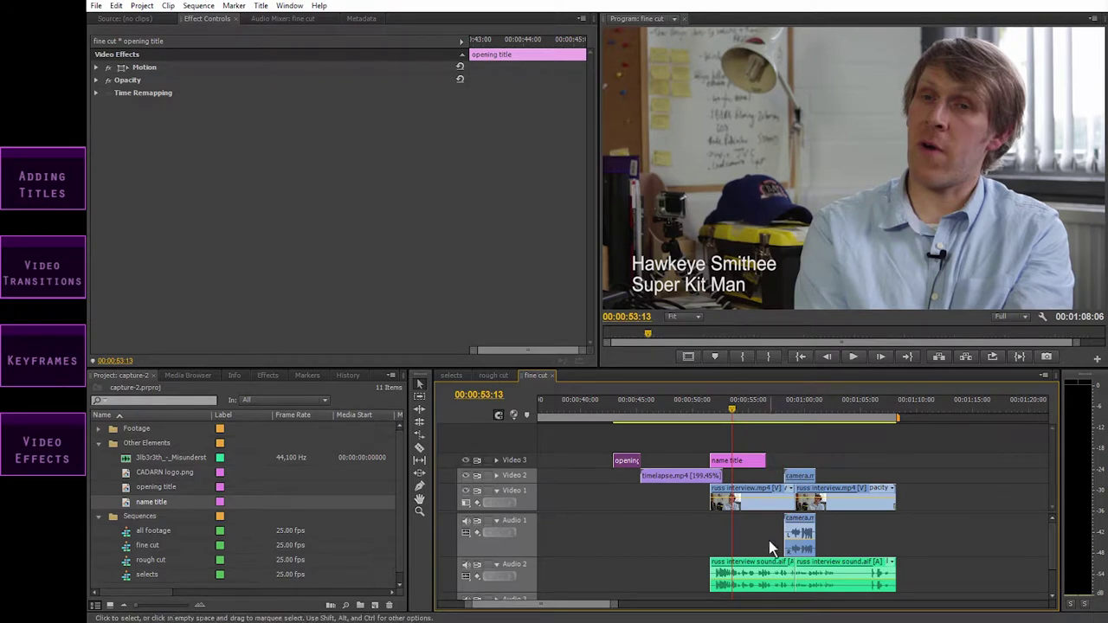
pyautogui.moveTo(615, 605); pyautogui.dragTo(567, 612)
pyautogui.moveTo(718, 460); pyautogui.dragTo(744, 459)
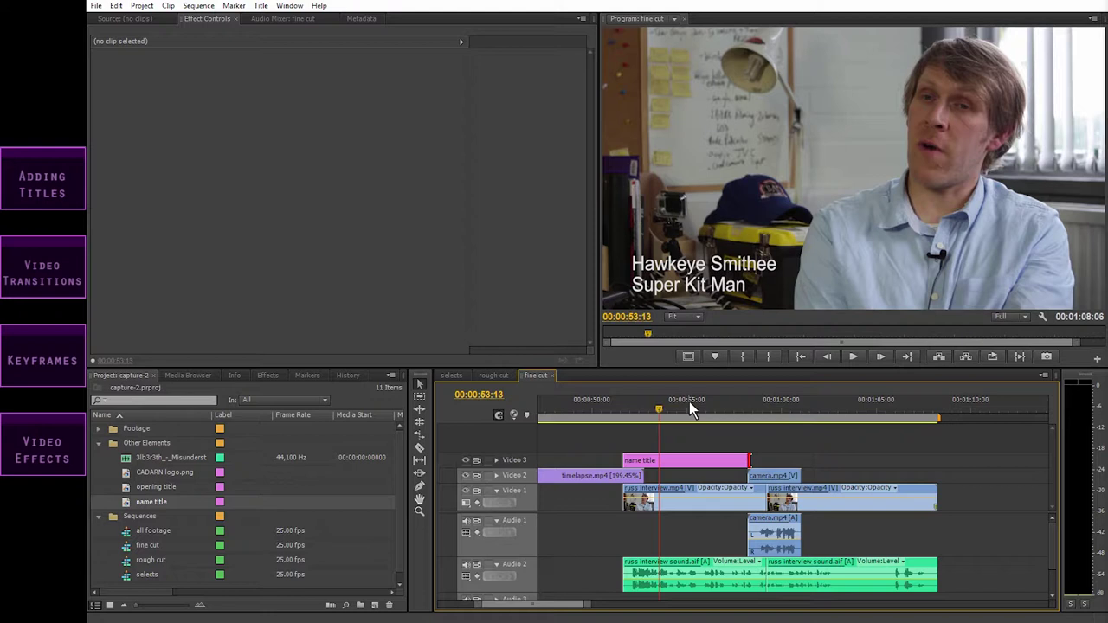
# Play the fine cut sequence from just before the opening title to review how the title cuts in and leads into the timelapse
pyautogui.click(642, 407)
pyautogui.press('-')
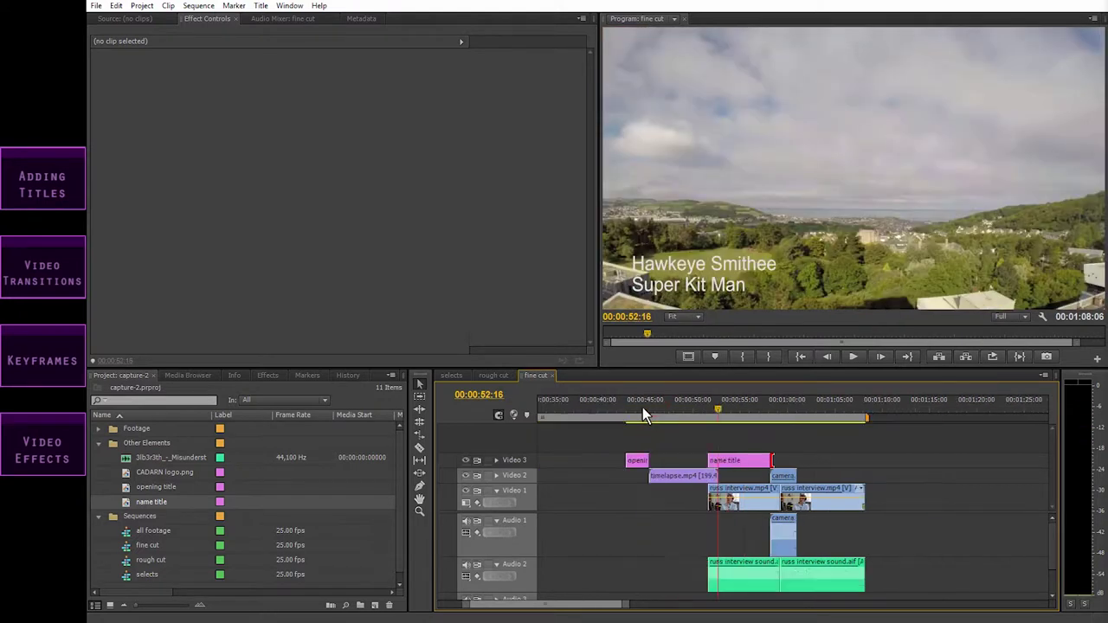
pyautogui.click(643, 407)
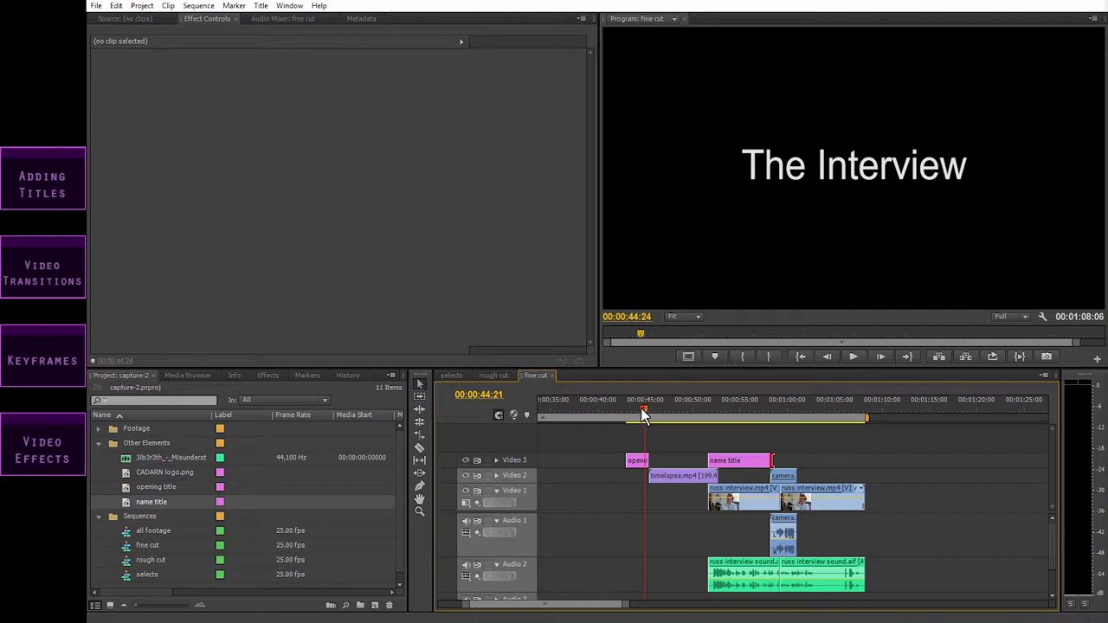
pyautogui.moveTo(641, 414); pyautogui.dragTo(622, 413)
pyautogui.press('=')
pyautogui.press('space')
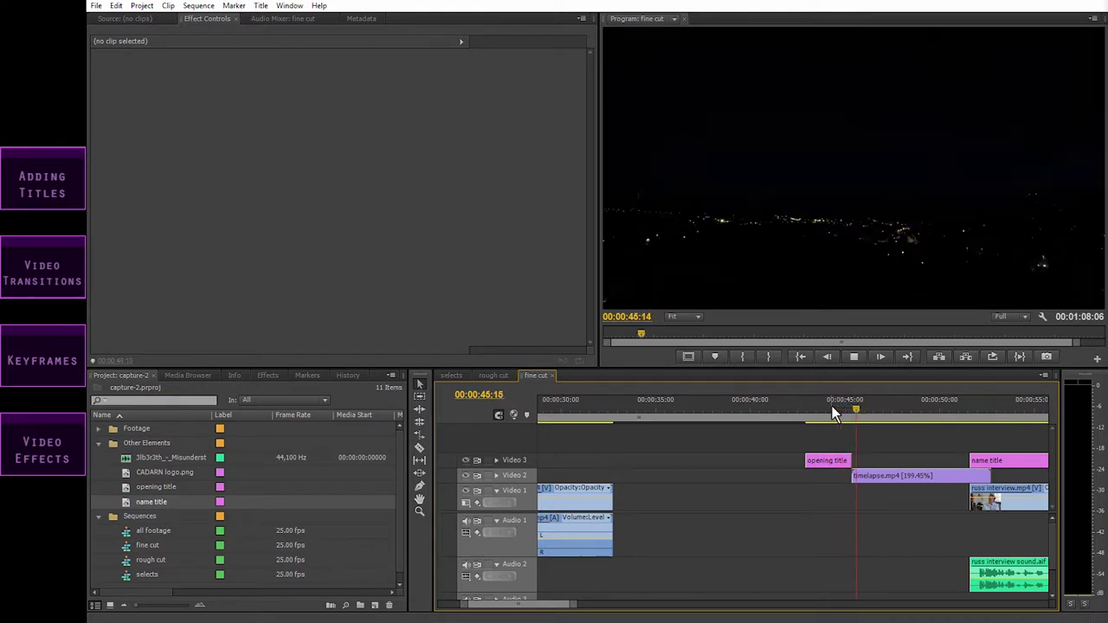
pyautogui.press('space')
pyautogui.moveTo(857, 406); pyautogui.dragTo(799, 410)
pyautogui.press('space')
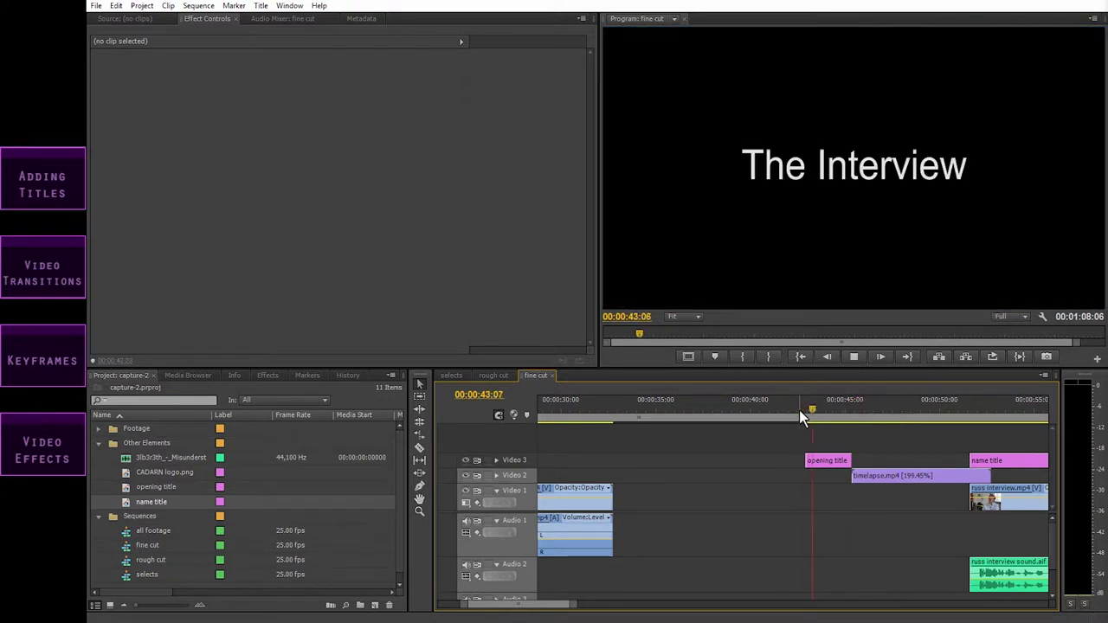
pyautogui.press('space')
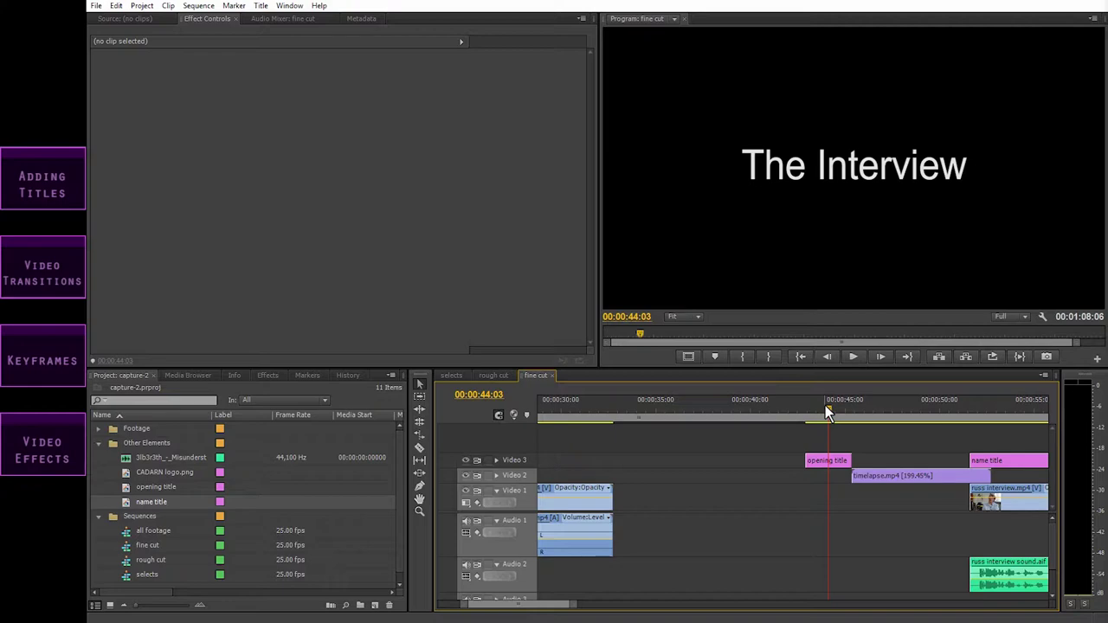
# Apply the Cross Dissolve video transition to the start of the opening title clip on Video 3
pyautogui.click(268, 375)
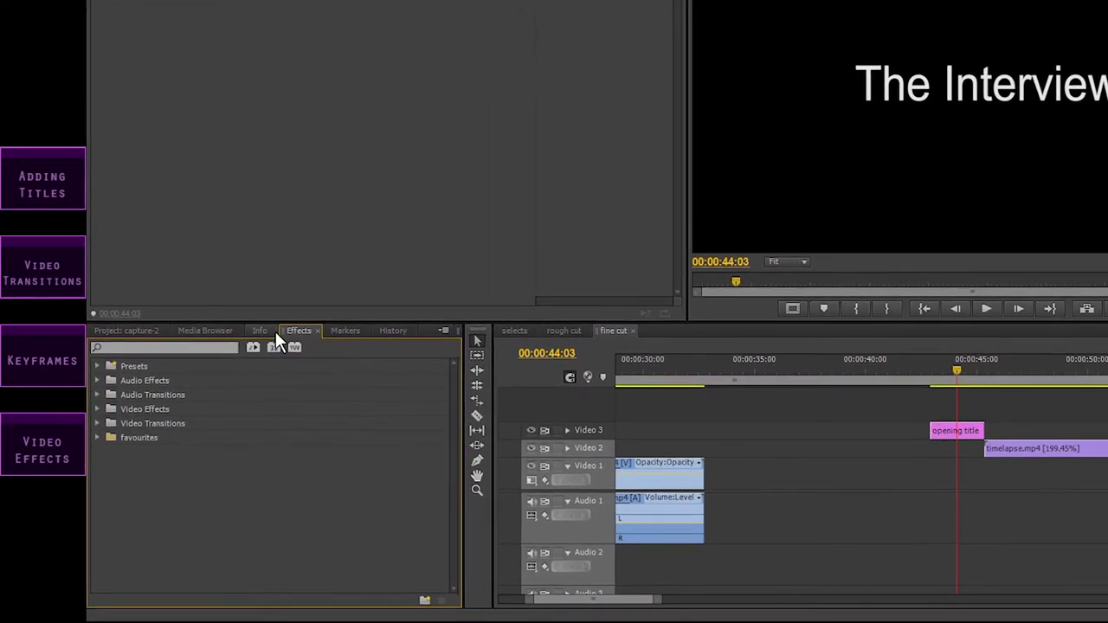
pyautogui.click(98, 421)
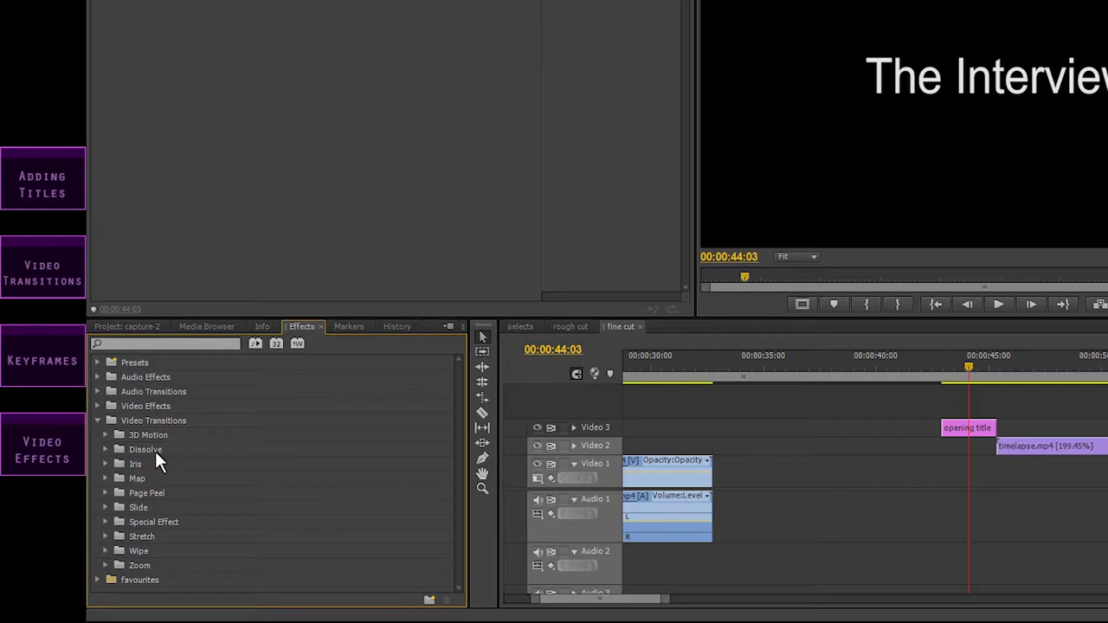
pyautogui.click(106, 449)
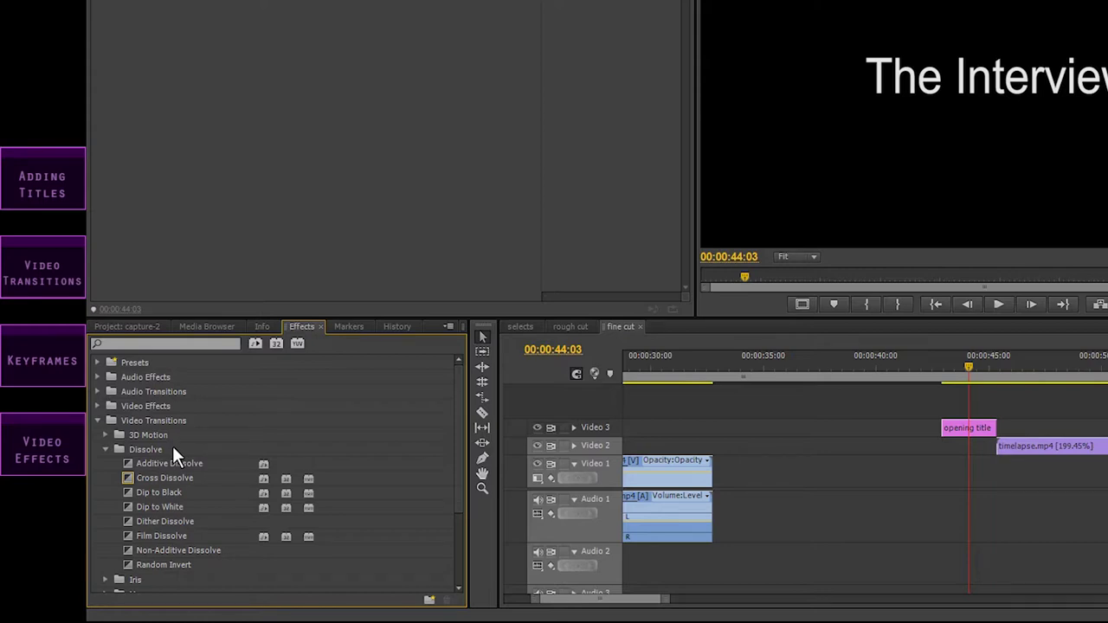
pyautogui.click(173, 478)
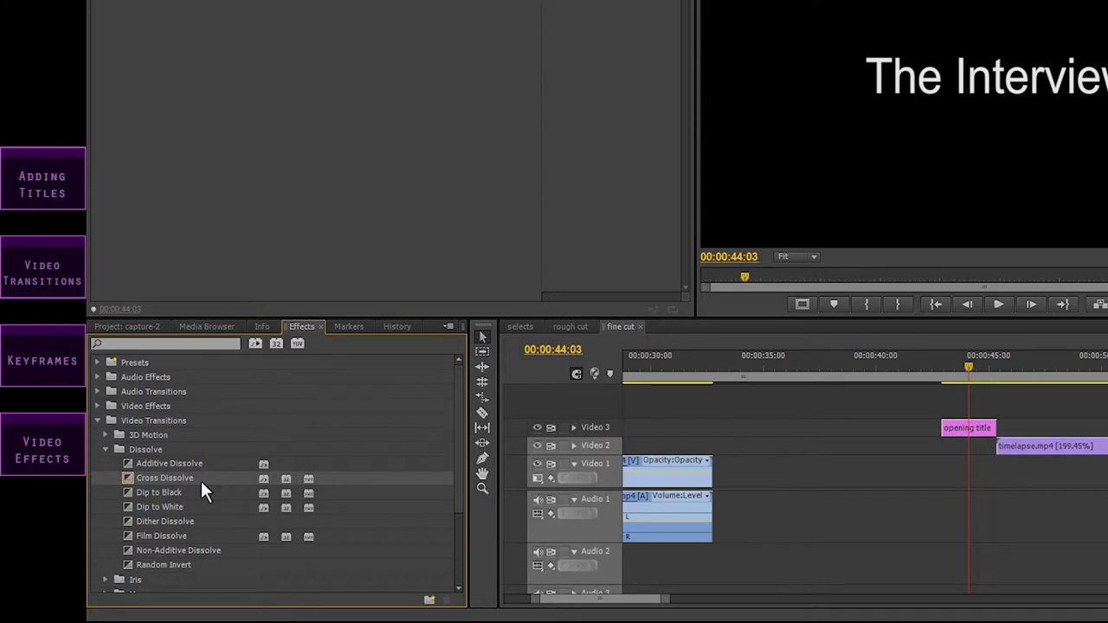
pyautogui.scroll(-2, 202, 487)
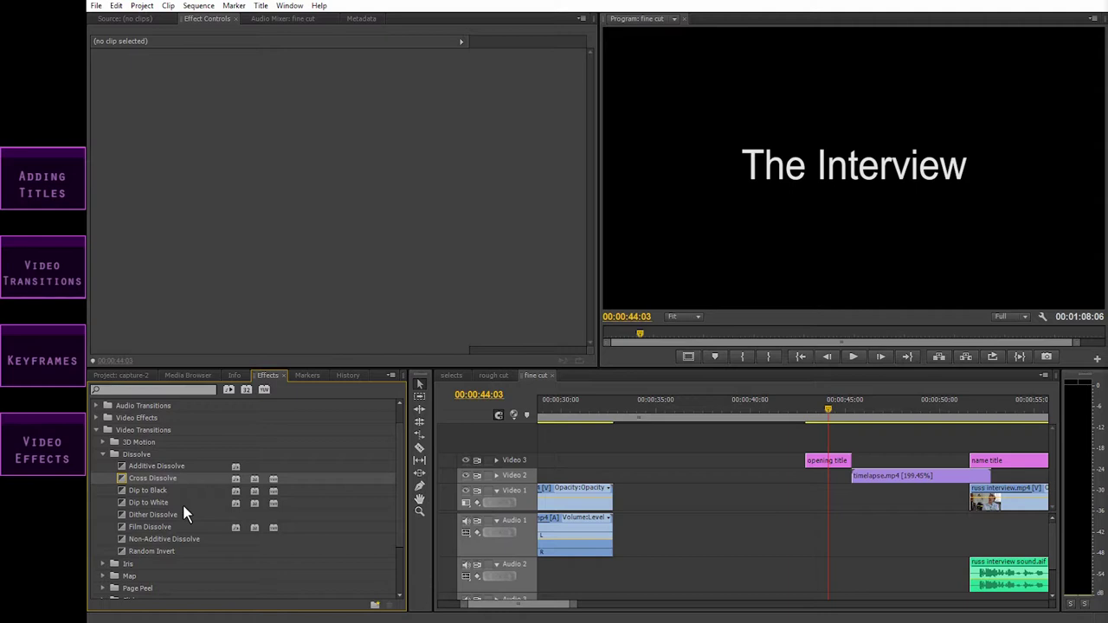
pyautogui.moveTo(127, 477)
pyautogui.mouseDown()
pyautogui.moveTo(289, 463)
pyautogui.moveTo(816, 463)
pyautogui.mouseUp()
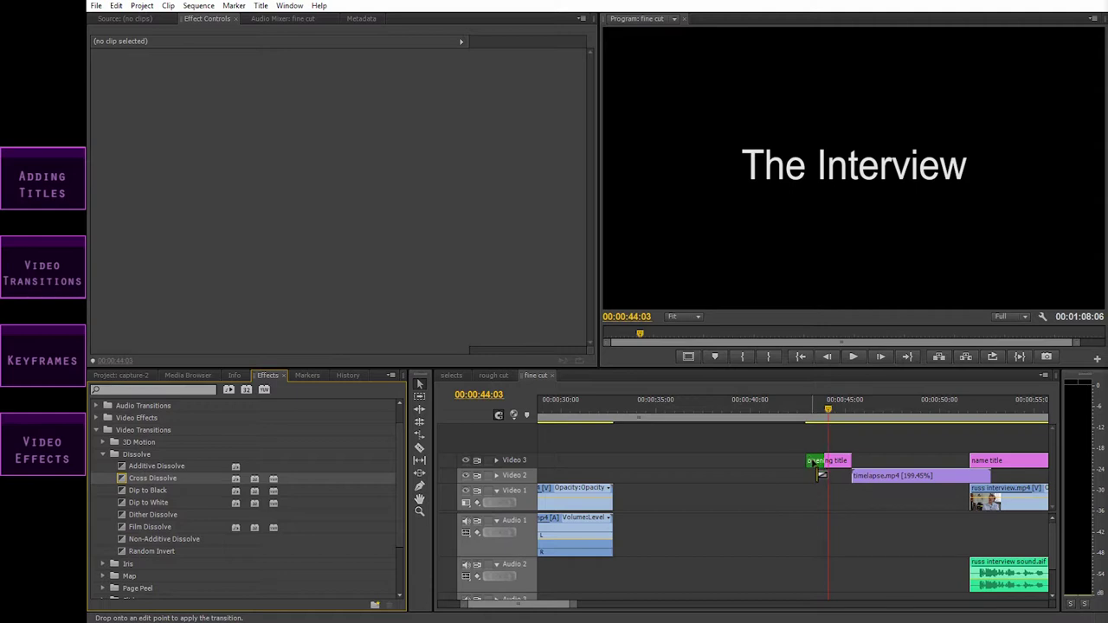
pyautogui.moveTo(815, 462); pyautogui.dragTo(815, 462)
# Play the sequence from just before the opening title to review its Cross Dissolve fade-in
pyautogui.click(813, 406)
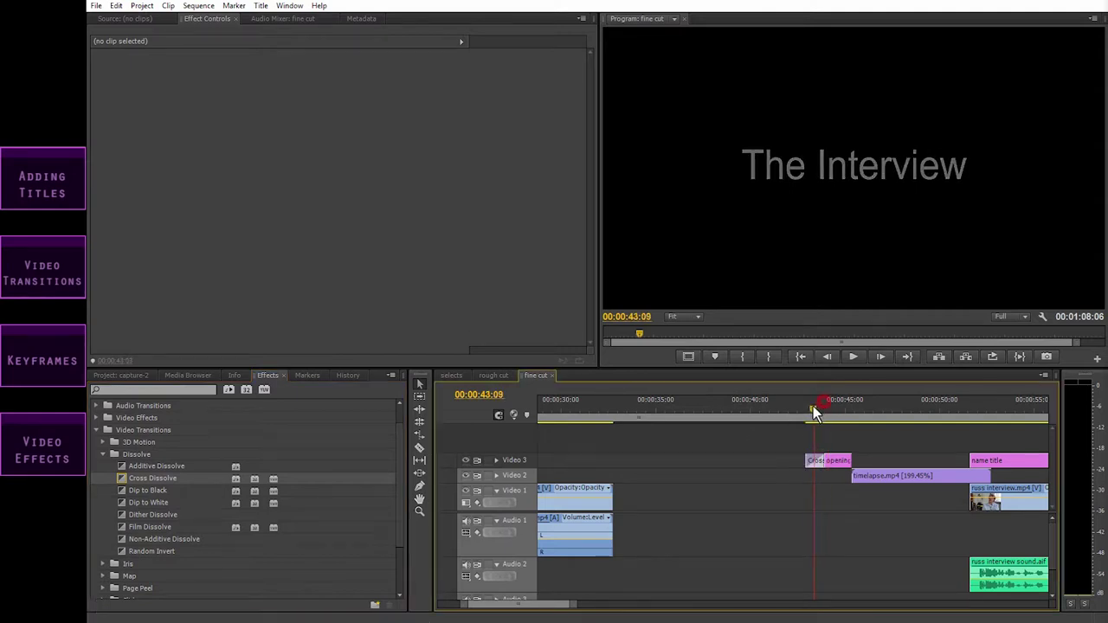
pyautogui.moveTo(813, 406); pyautogui.dragTo(795, 408)
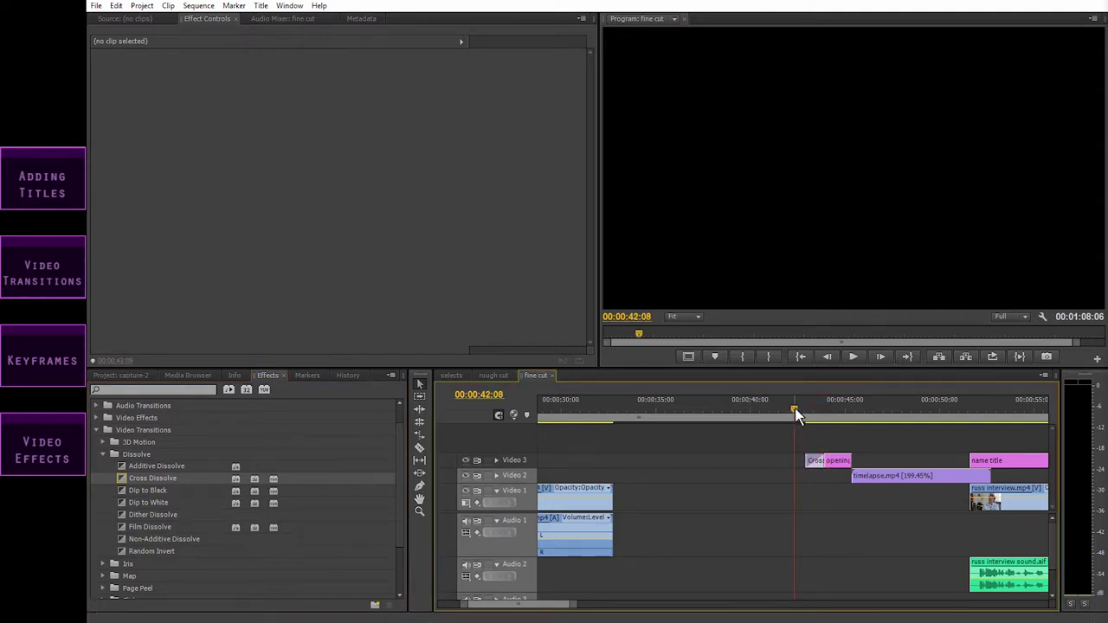
pyautogui.press('space')
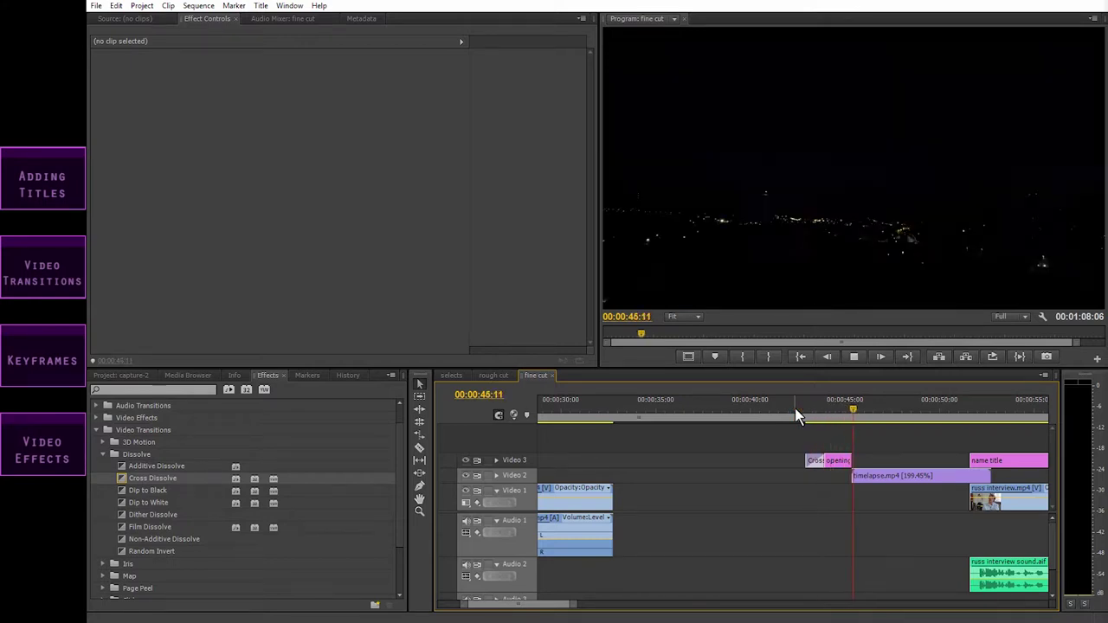
pyautogui.moveTo(786, 409); pyautogui.dragTo(775, 407)
pyautogui.click(798, 410)
pyautogui.press('space')
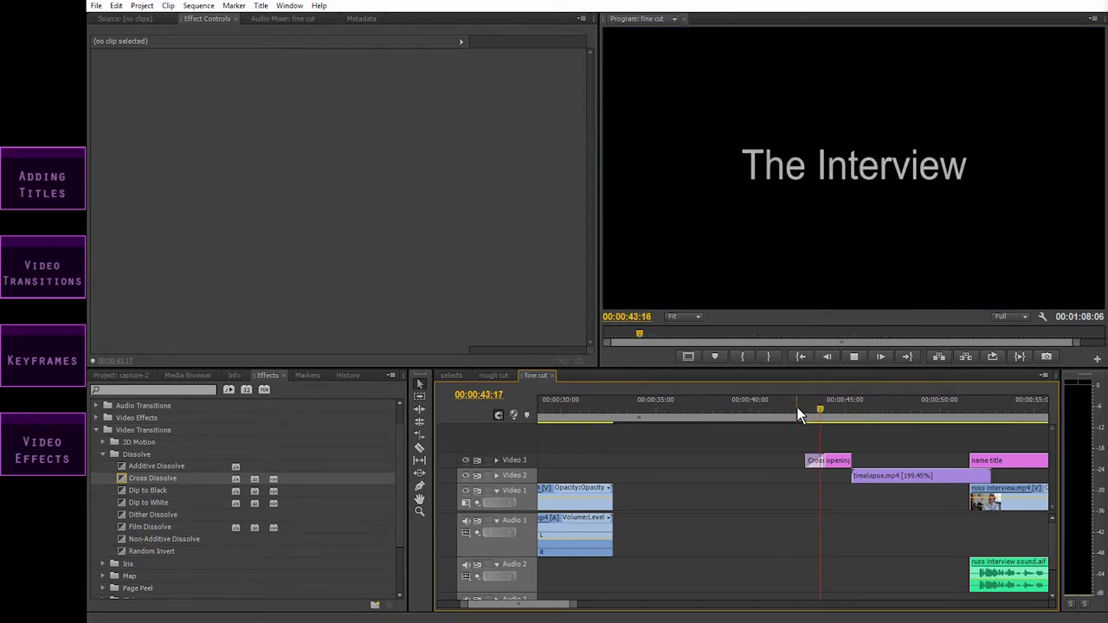
# Stop playback and shorten the Cross Dissolve at the start of the opening title by about 12 frames
pyautogui.press('space')
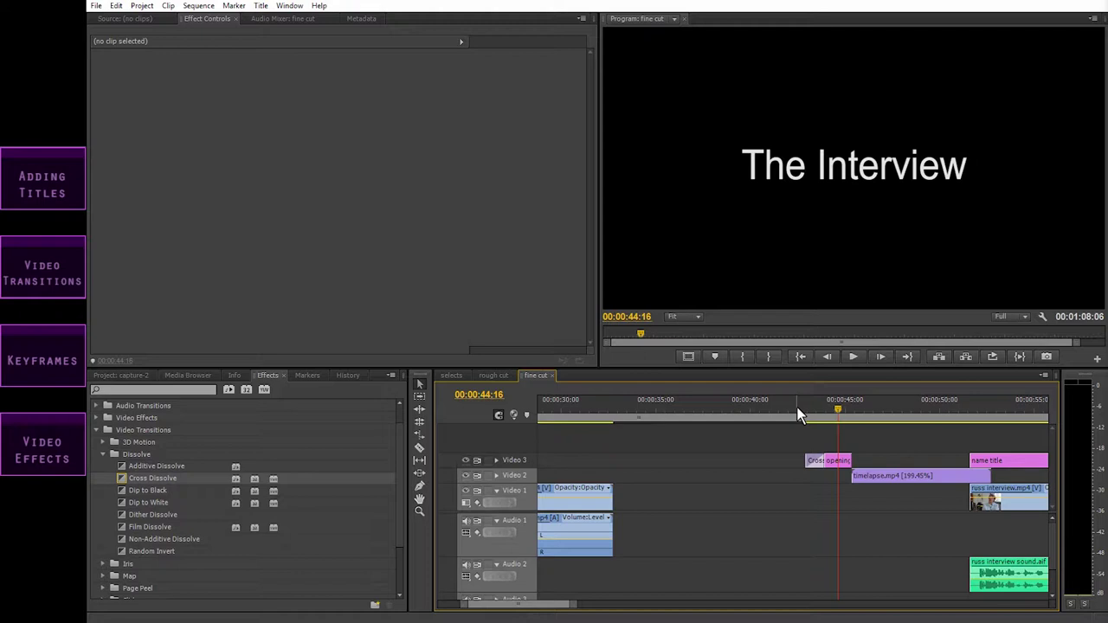
pyautogui.moveTo(807, 461); pyautogui.dragTo(812, 461)
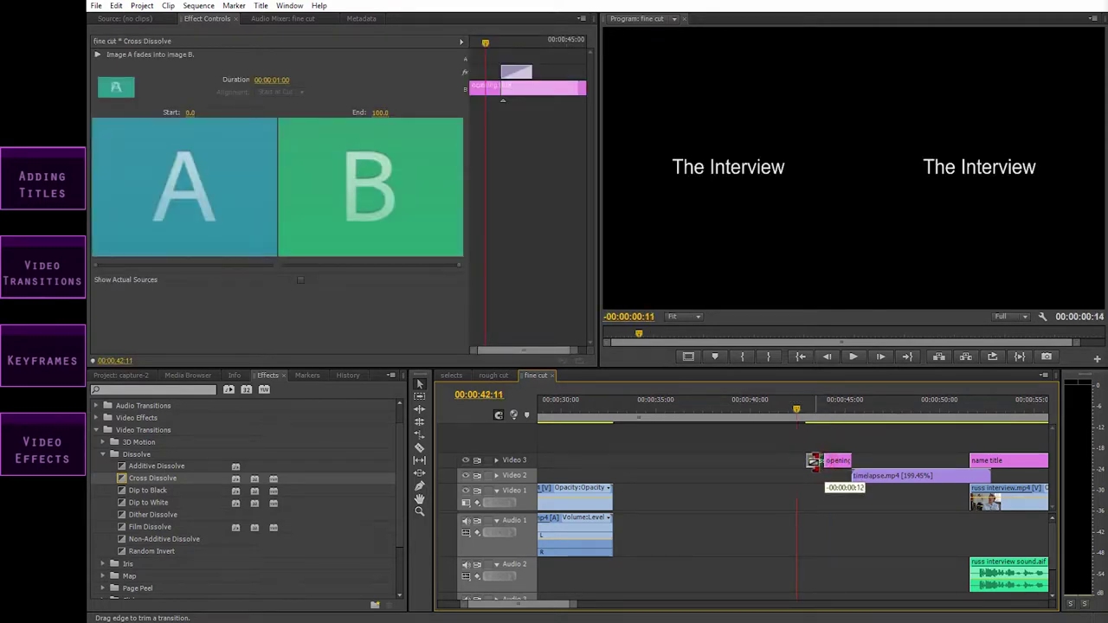
pyautogui.moveTo(801, 404); pyautogui.dragTo(835, 405)
# Apply the default Cross Dissolve to both the end of the opening title and the start of the timelapse clip
pyautogui.click(829, 460)
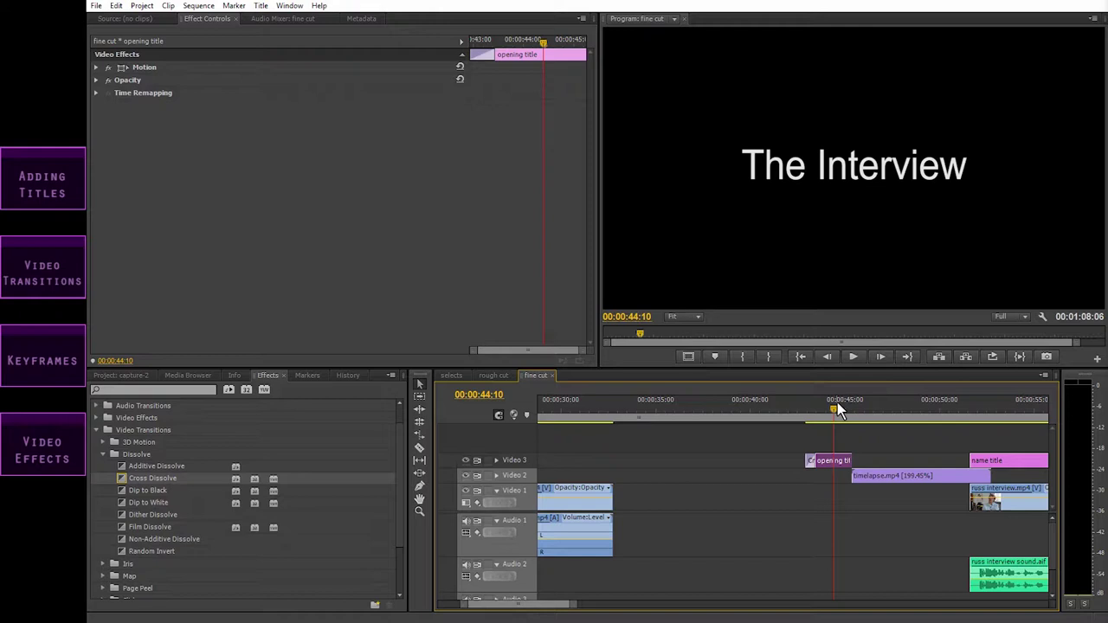
pyautogui.moveTo(835, 411); pyautogui.dragTo(852, 413)
pyautogui.press('=')
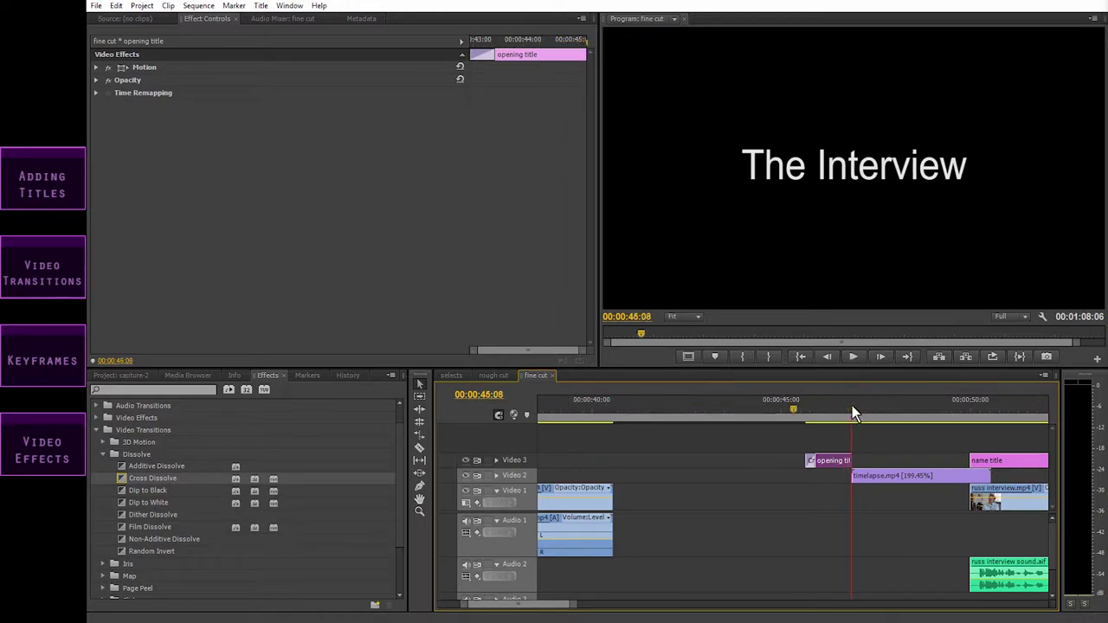
pyautogui.scroll(3, 523, 603)
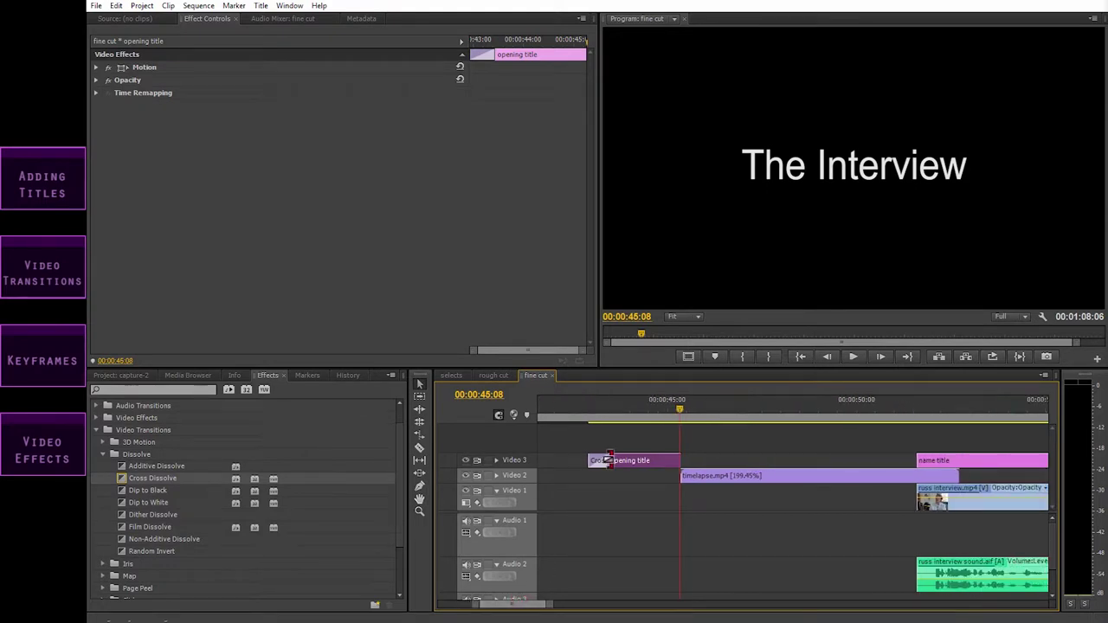
pyautogui.press('=')
pyautogui.click(797, 413)
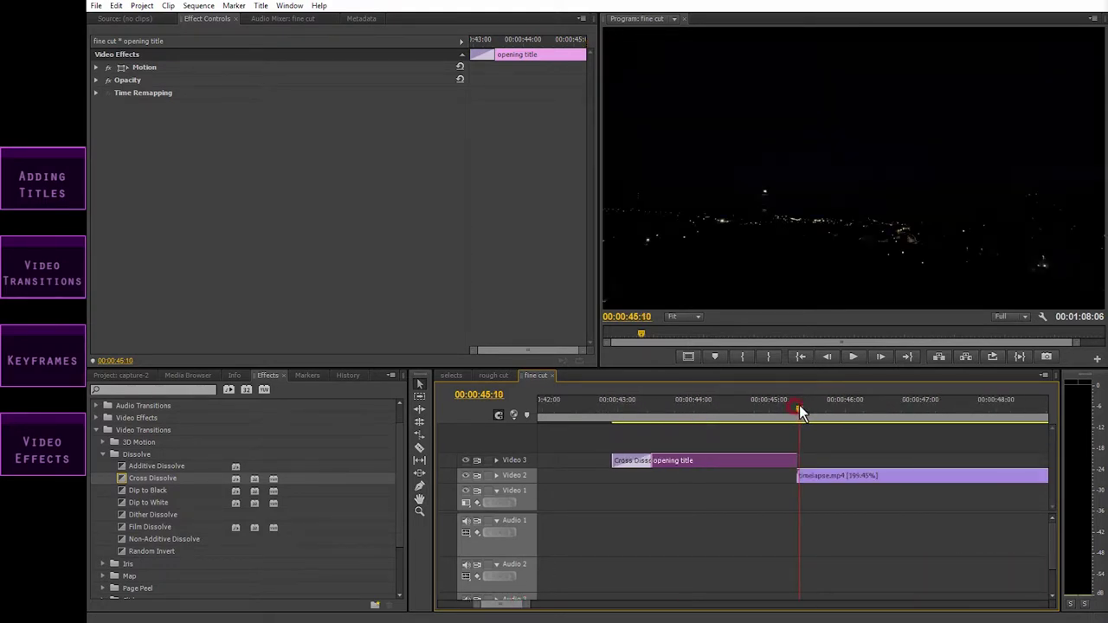
pyautogui.keyDown('shift'); pyautogui.click(825, 477); pyautogui.keyUp('shift')
pyautogui.keyDown('shift'); pyautogui.click(776, 458); pyautogui.keyUp('shift')
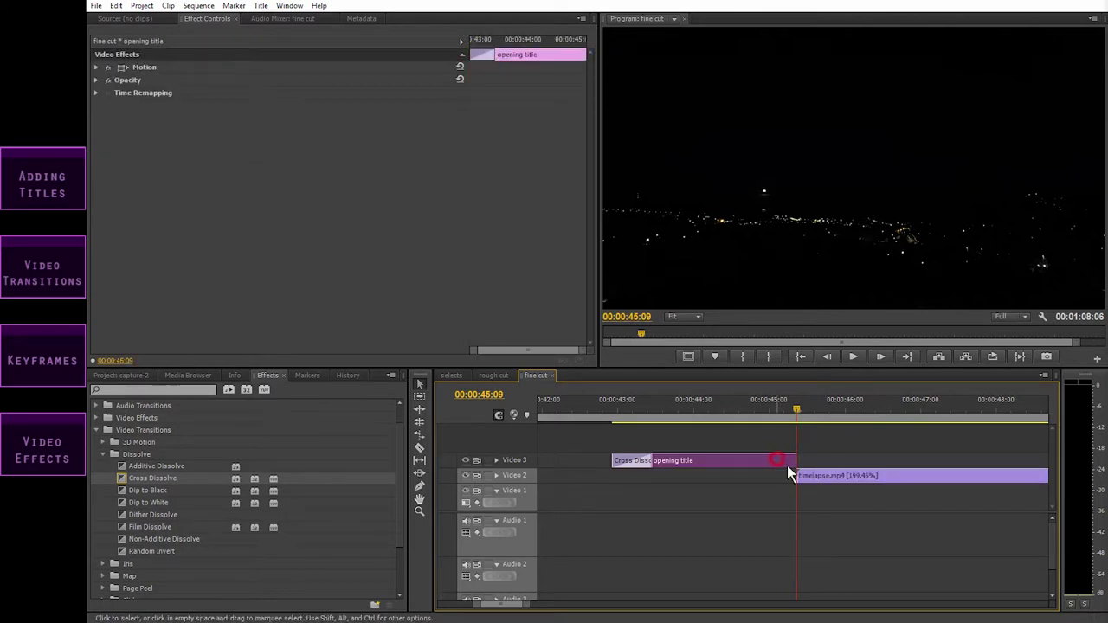
pyautogui.keyDown('shift'); pyautogui.click(824, 480); pyautogui.keyUp('shift')
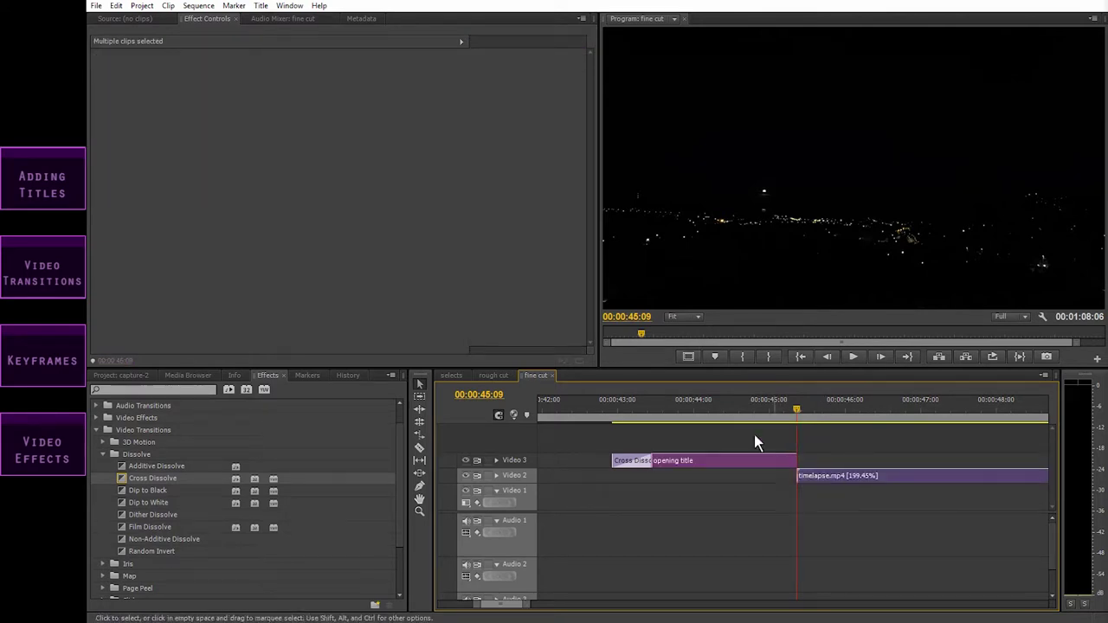
pyautogui.click(528, 459)
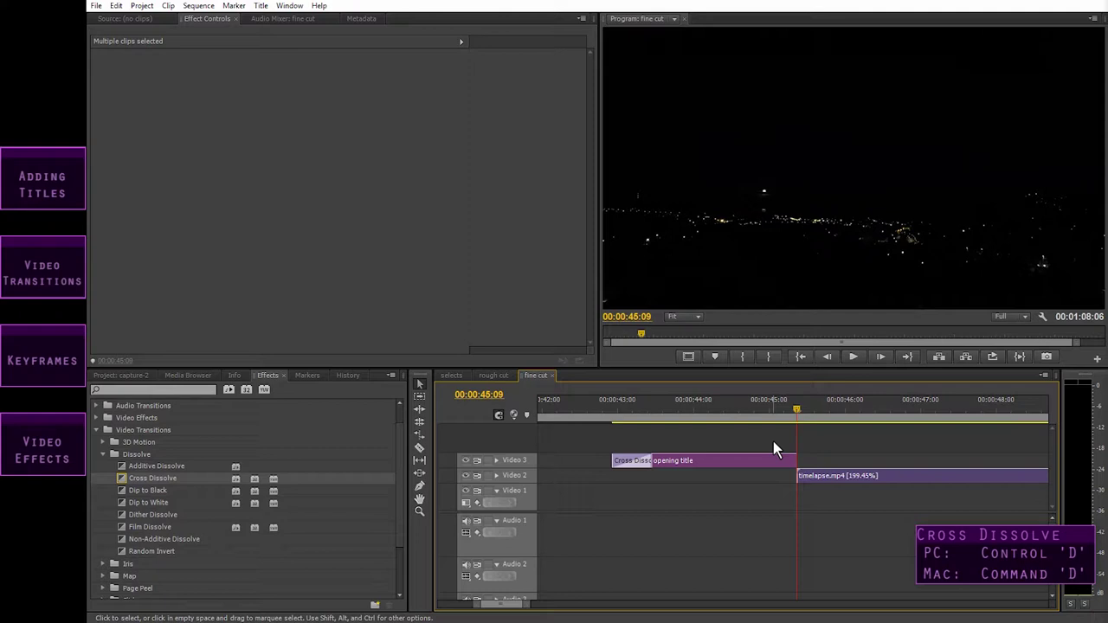
pyautogui.hotkey('ctrl', 'd')
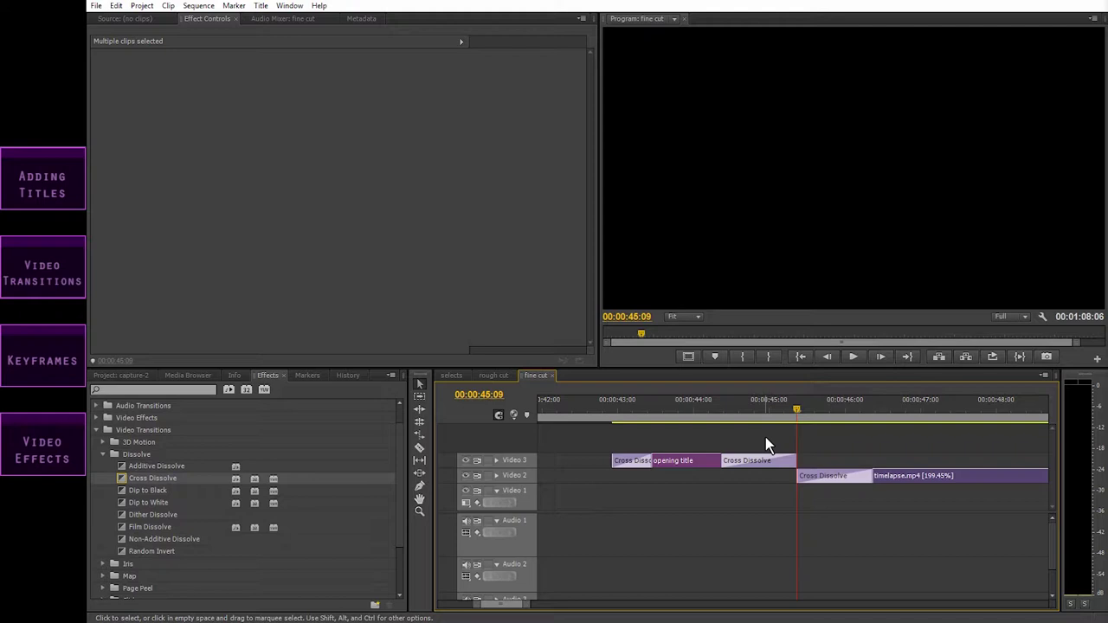
# Play from within the opening title to review its fade-out and the fade-in of the timelapse
pyautogui.click(711, 404)
pyautogui.press('space')
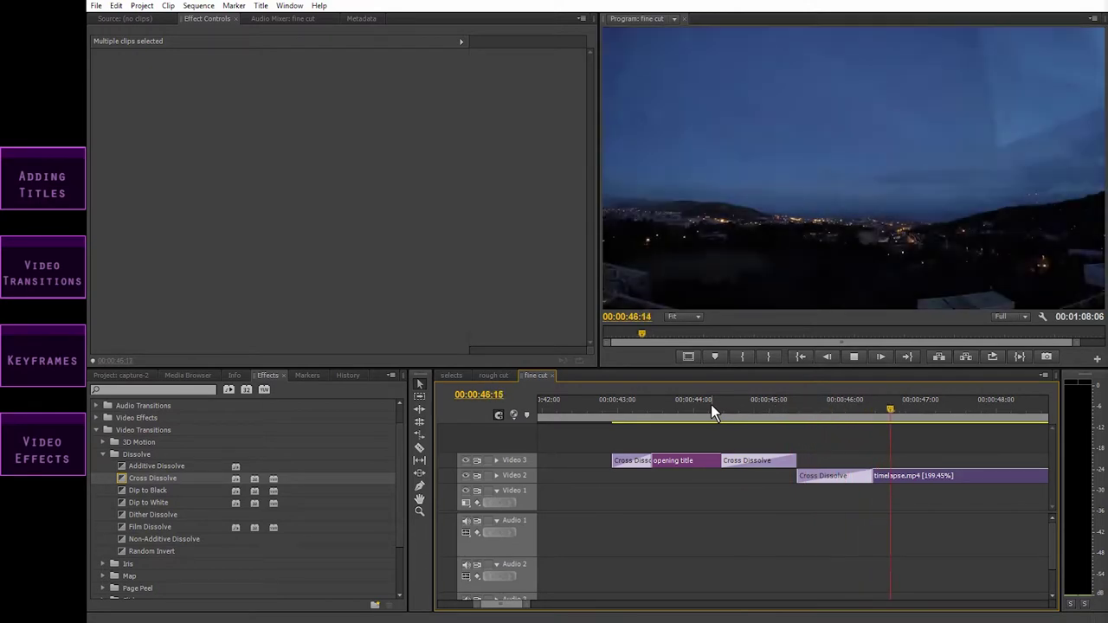
pyautogui.press('space')
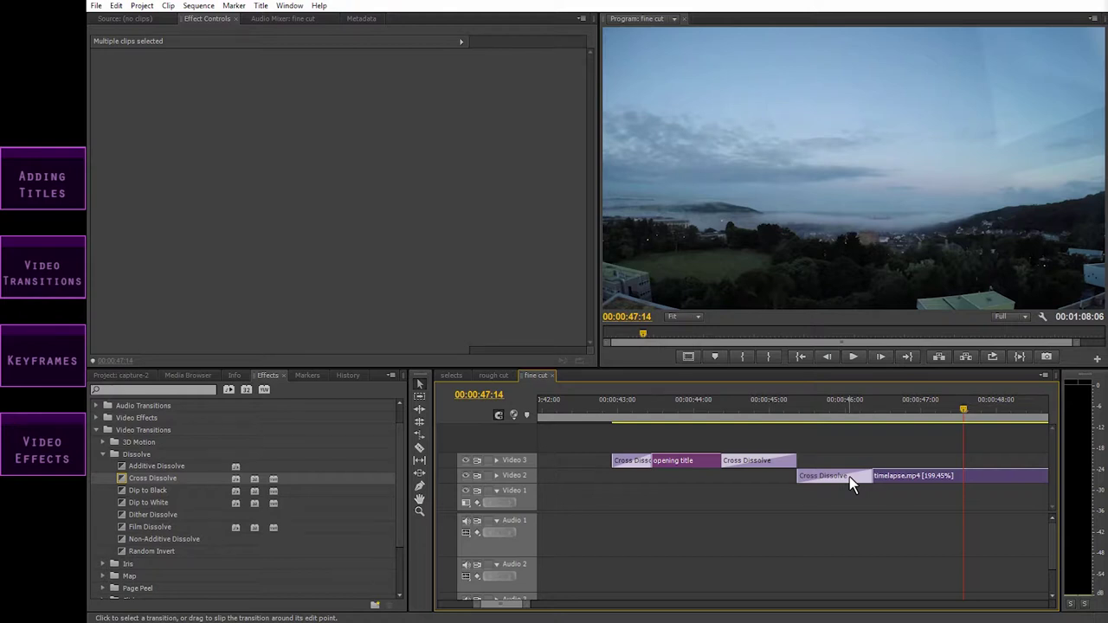
# Remove the Cross Dissolves from the start of the timelapse clip and the end of the opening title
pyautogui.click(850, 476)
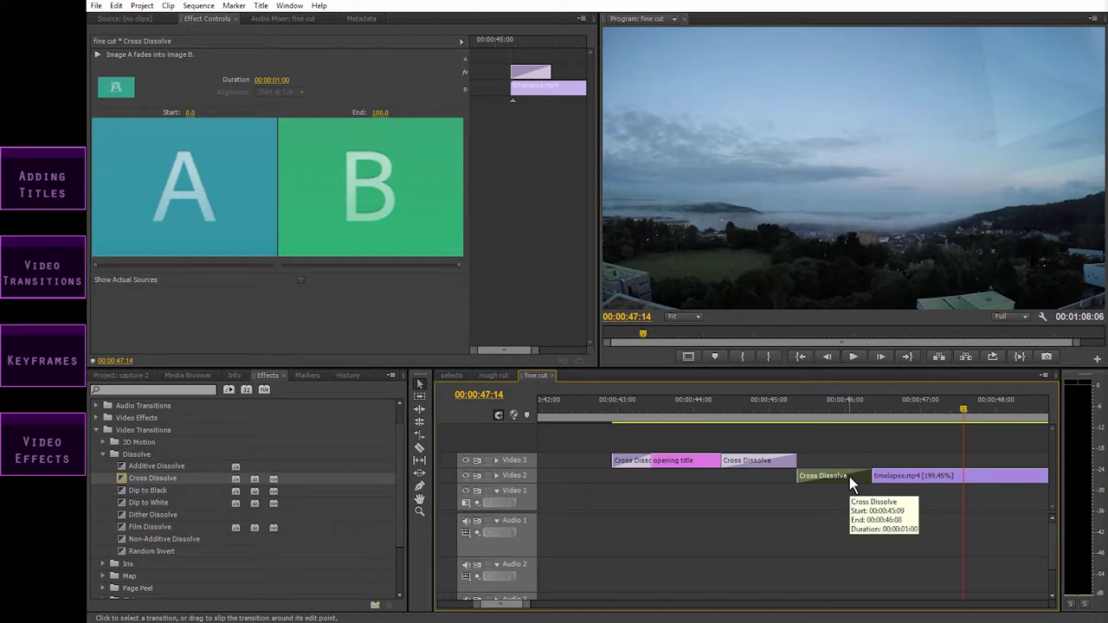
pyautogui.press('Delete')
pyautogui.click(770, 460)
pyautogui.rightClick(769, 460)
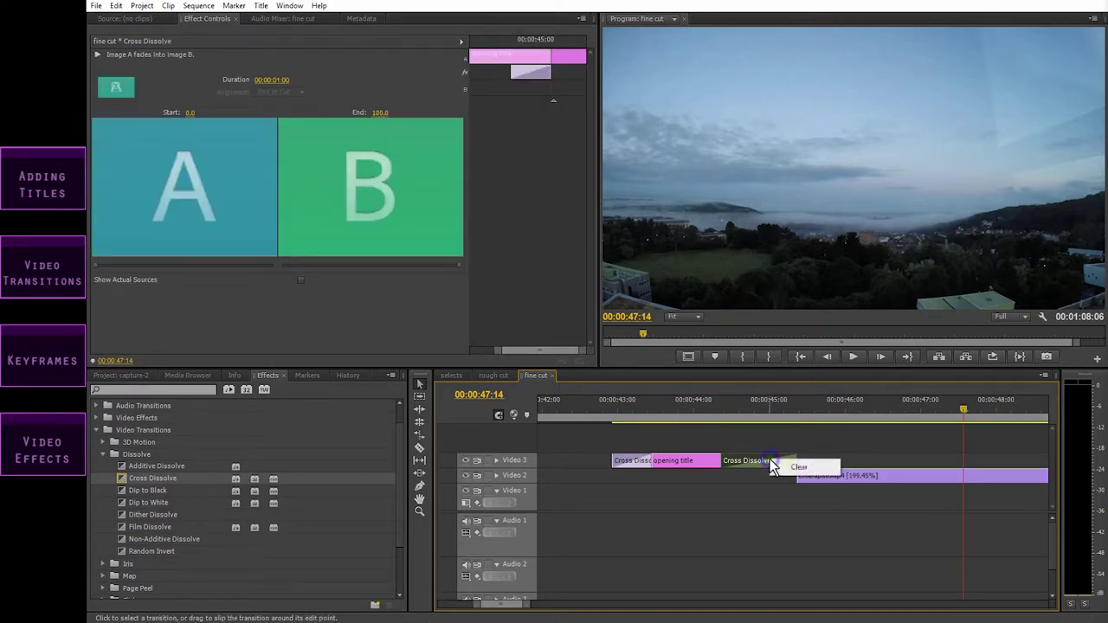
pyautogui.click(784, 468)
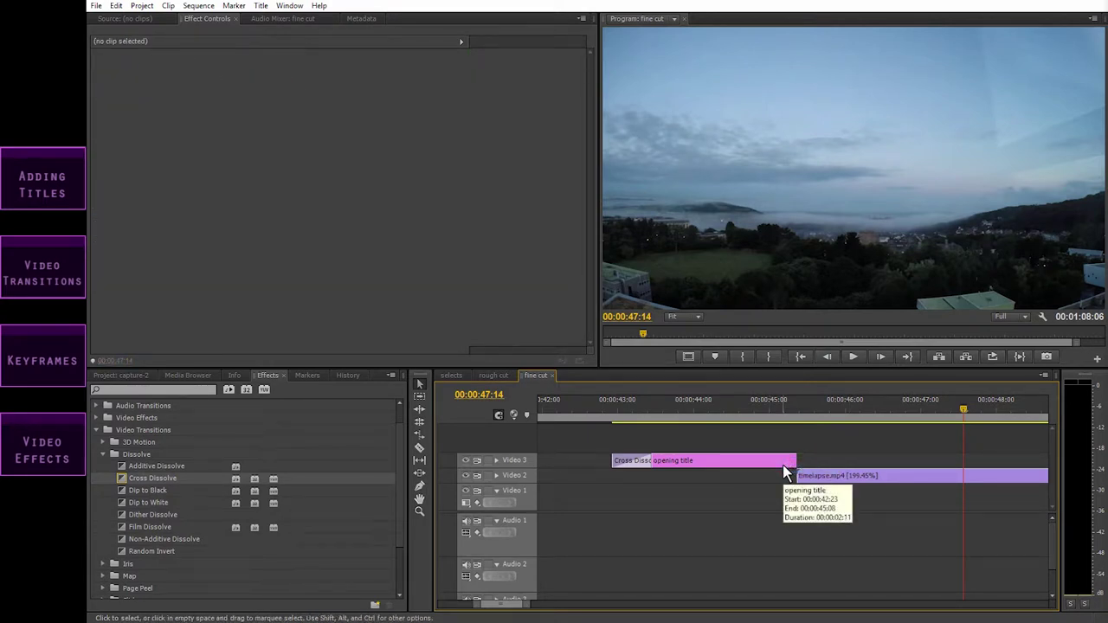
# Move the opening title down to Video 2 directly before the timelapse clip and apply a Cross Dissolve at their cut
pyautogui.moveTo(763, 468)
pyautogui.mouseDown()
pyautogui.moveTo(771, 482)
pyautogui.moveTo(762, 476)
pyautogui.mouseUp()
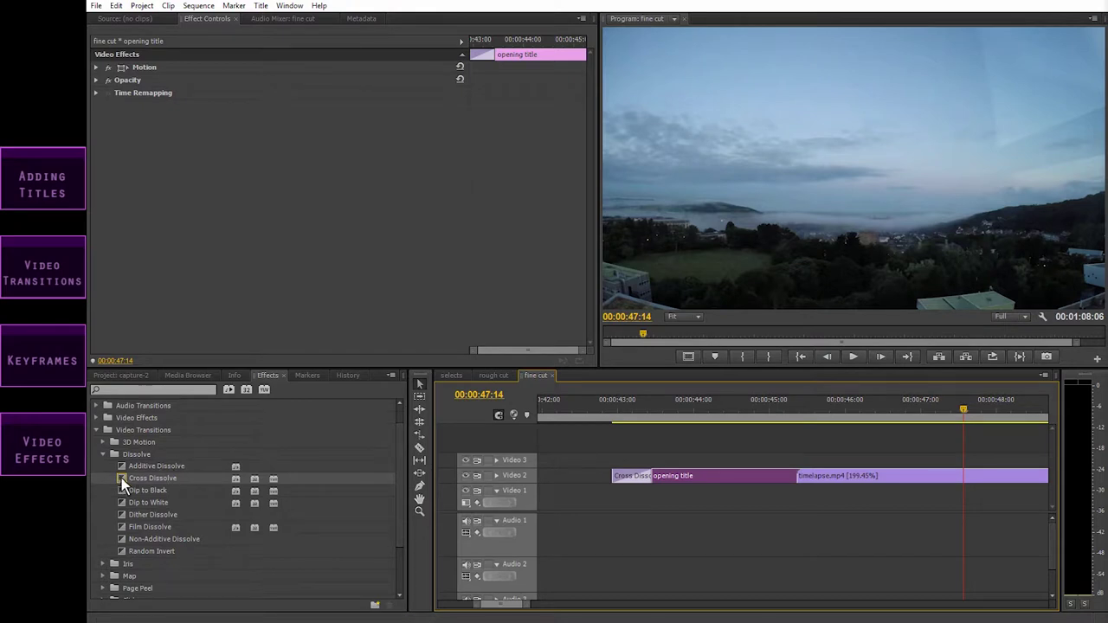
pyautogui.moveTo(121, 478); pyautogui.dragTo(804, 487)
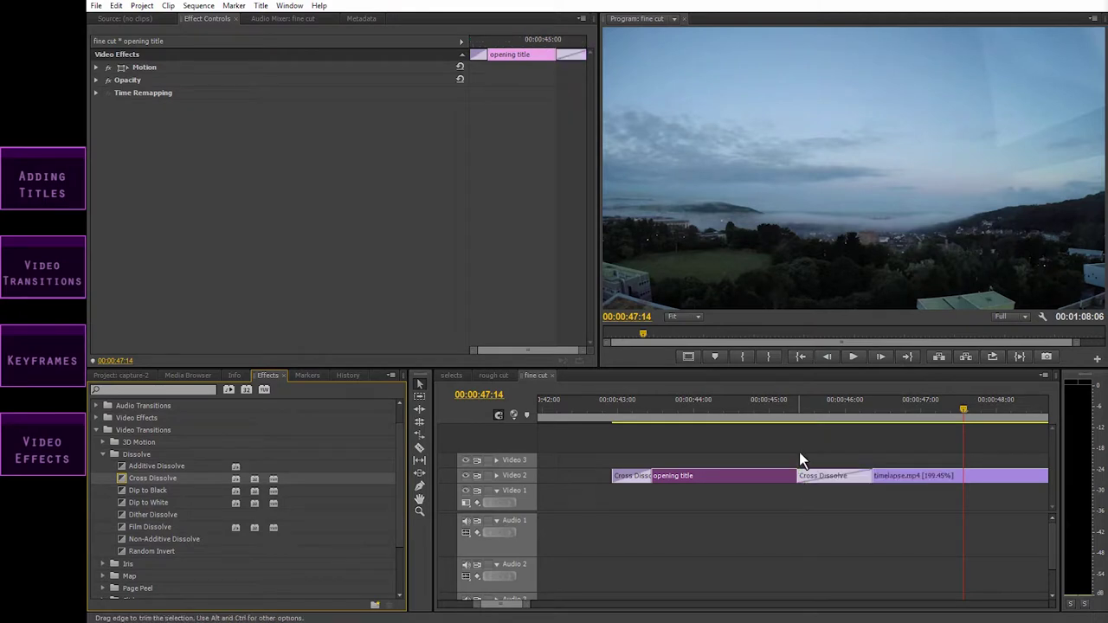
# Play the cut between the opening title and the timelapse twice to review the shared Cross Dissolve
pyautogui.click(799, 404)
pyautogui.press('space')
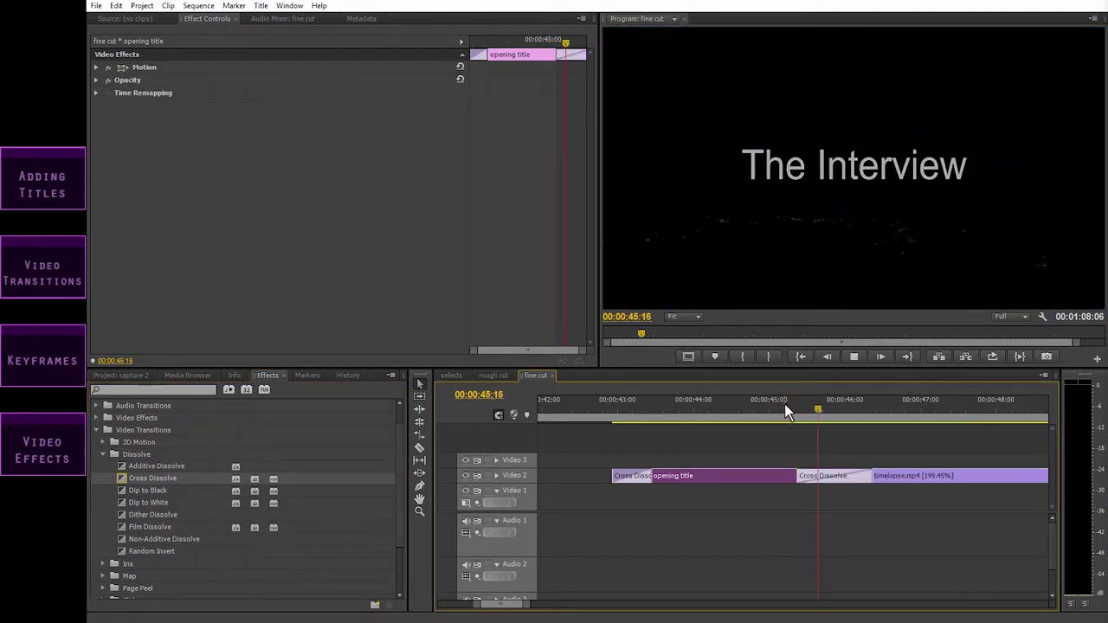
pyautogui.press('space')
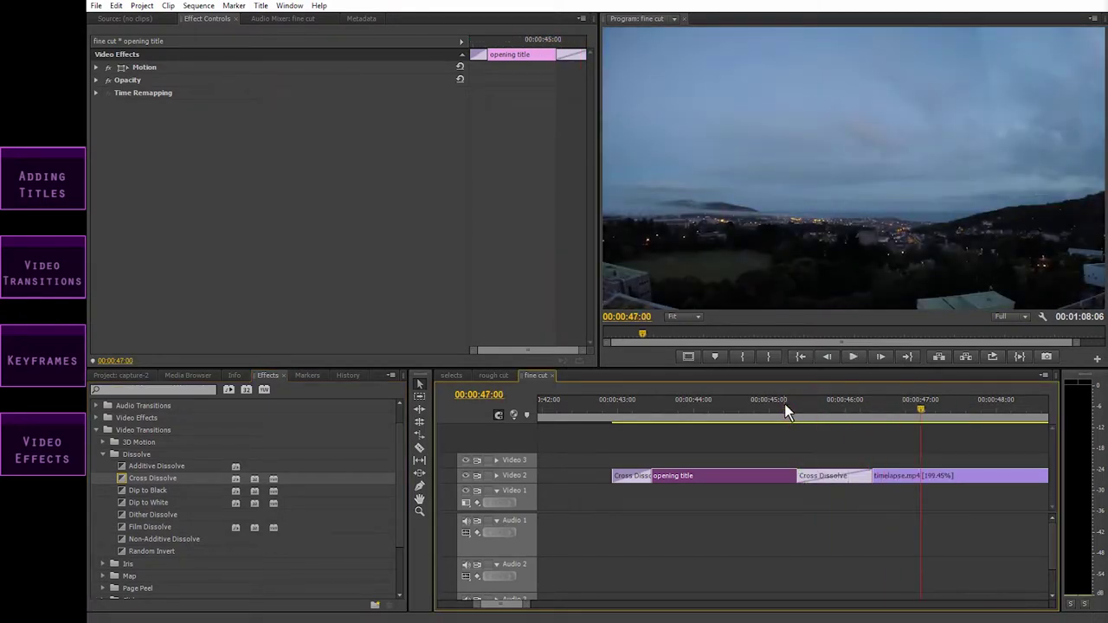
pyautogui.moveTo(785, 404); pyautogui.dragTo(744, 402)
pyautogui.press('space')
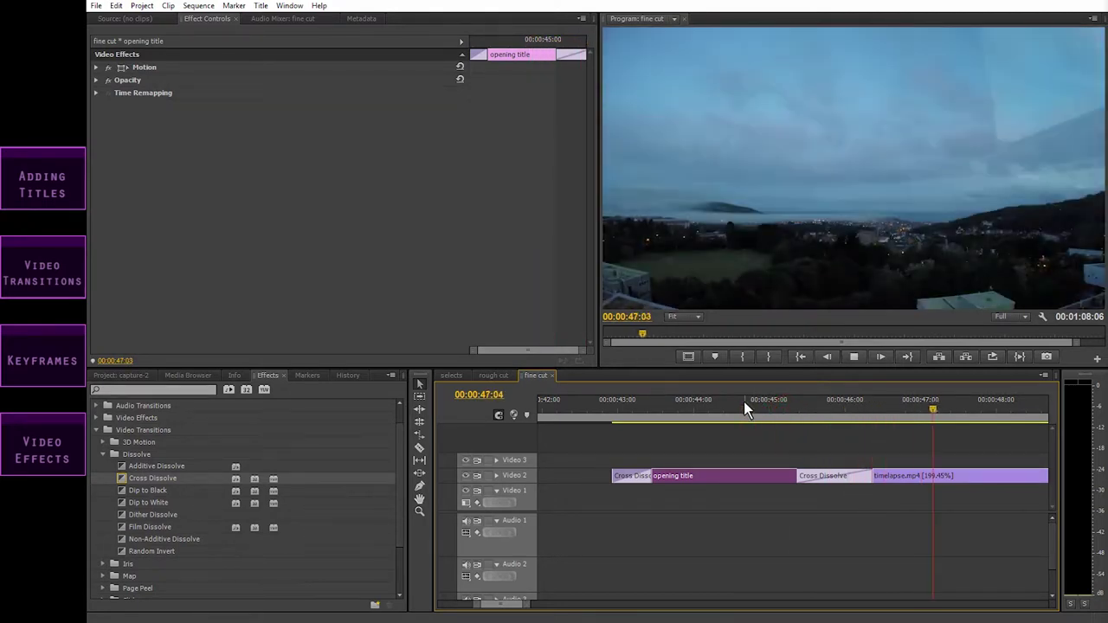
pyautogui.press('space')
# Replace the Cross Dissolve between the opening title and the timelapse clip with a Dip to Black transition
pyautogui.click(834, 477)
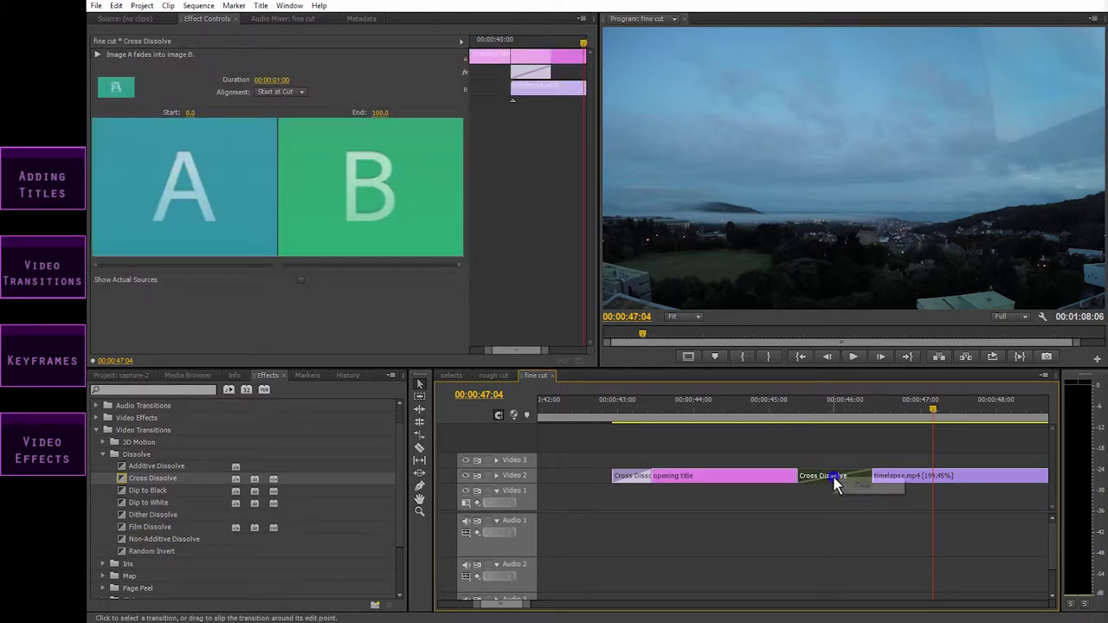
pyautogui.press('Delete')
pyautogui.moveTo(143, 491); pyautogui.dragTo(799, 479)
# Play from the end of the opening title to review the Dip to Black into the timelapse
pyautogui.moveTo(800, 402); pyautogui.dragTo(754, 410)
pyautogui.press('space')
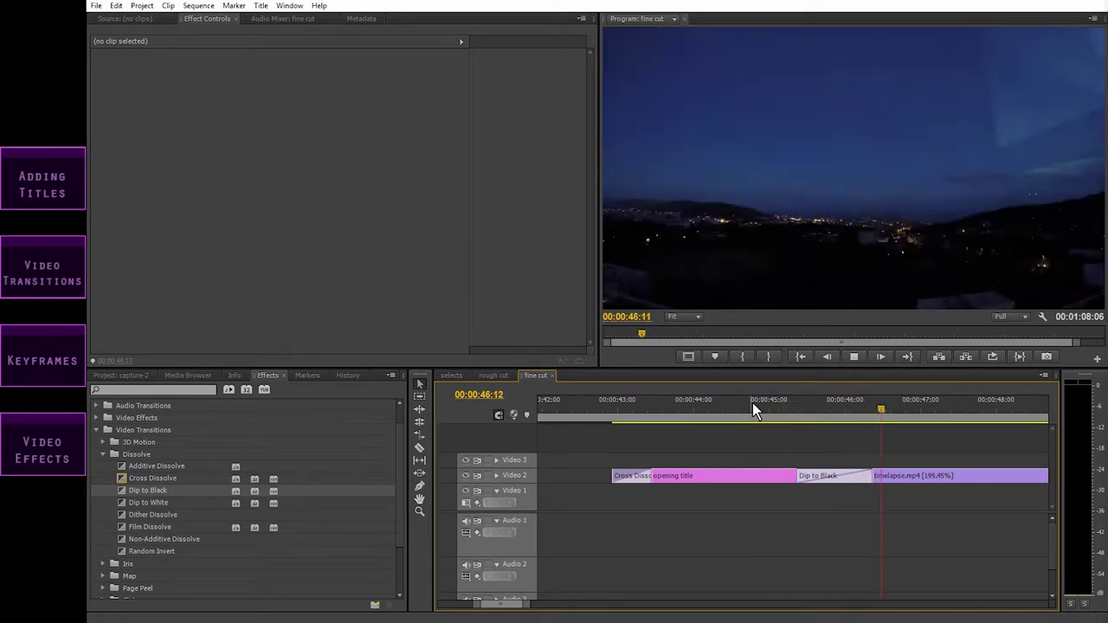
pyautogui.press('space')
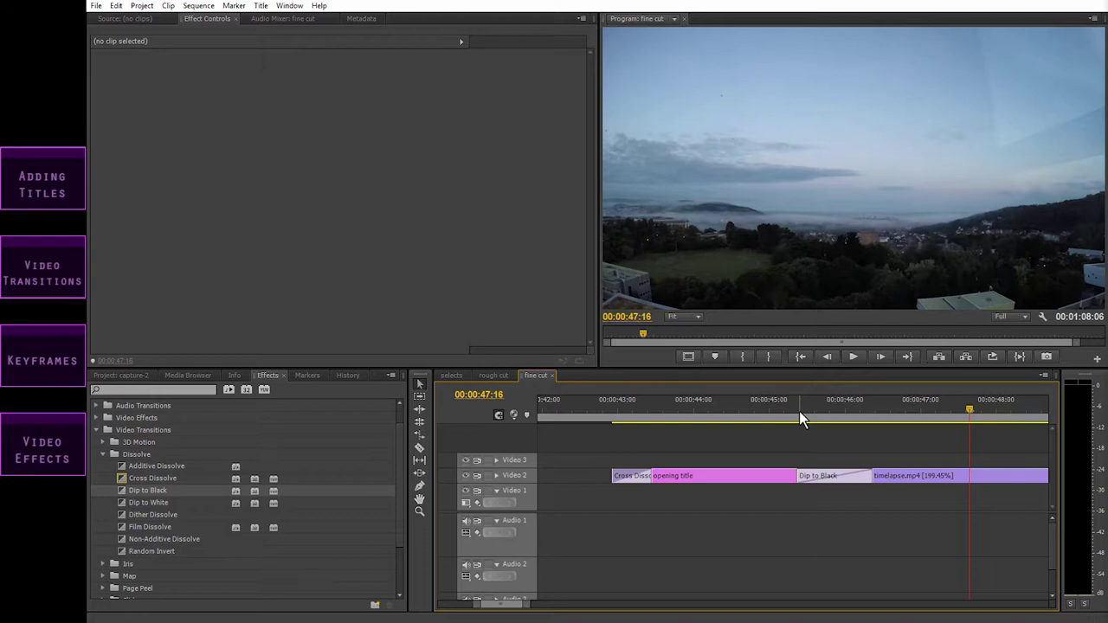
# Trim the start of the name title on Video 3 to line up with the end of the timelapse clip
pyautogui.scroll(-5, 799, 411)
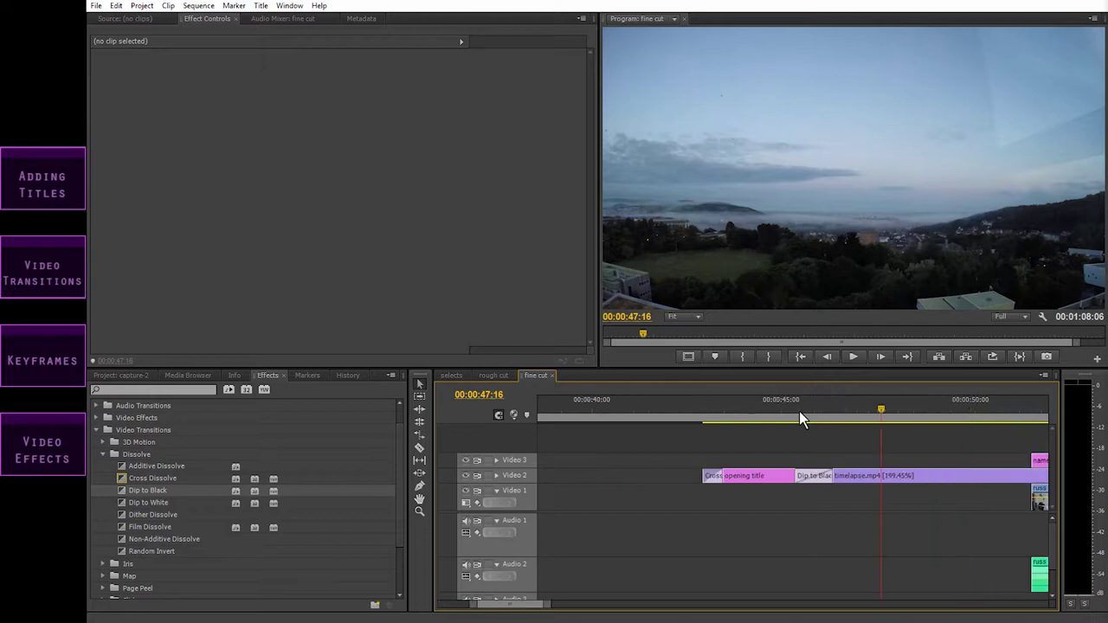
pyautogui.scroll(-5, 558, 610)
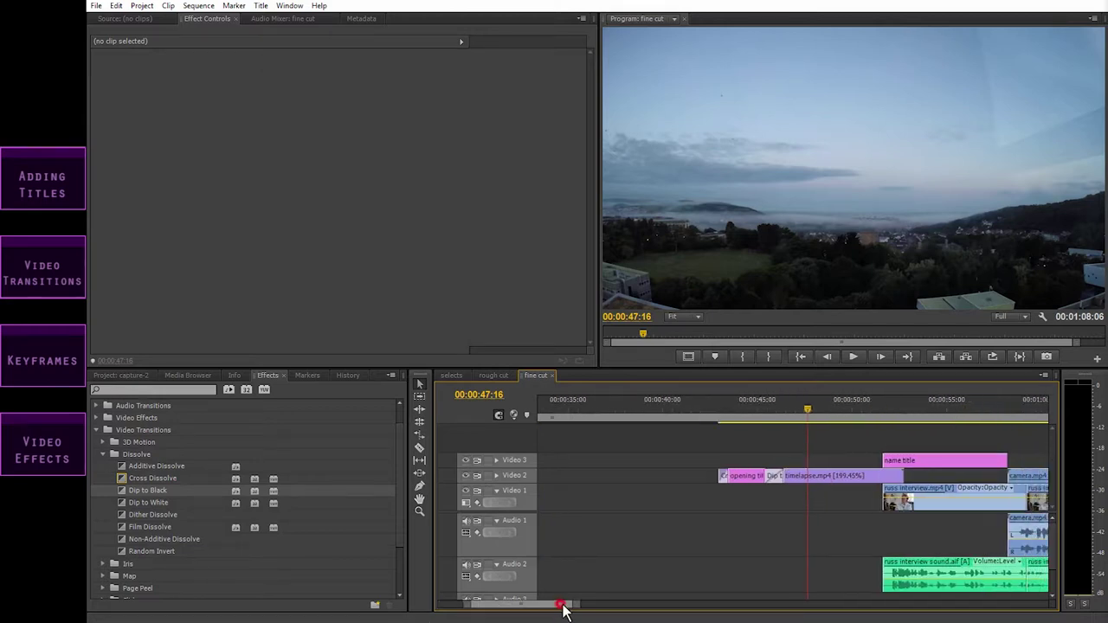
pyautogui.click(719, 466)
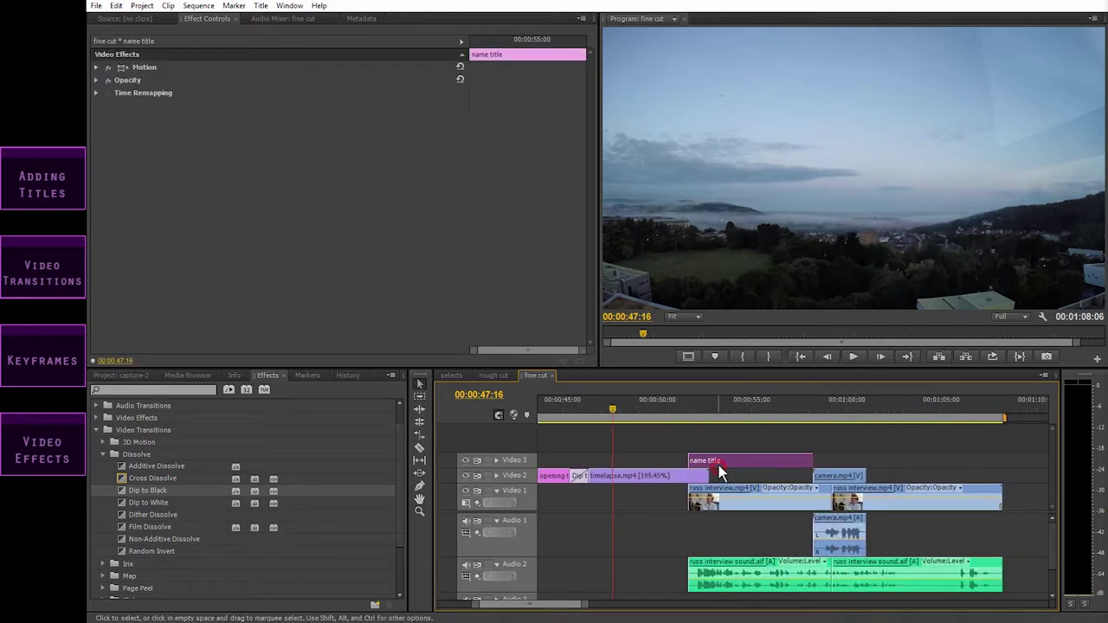
pyautogui.click(691, 401)
pyautogui.press('=')
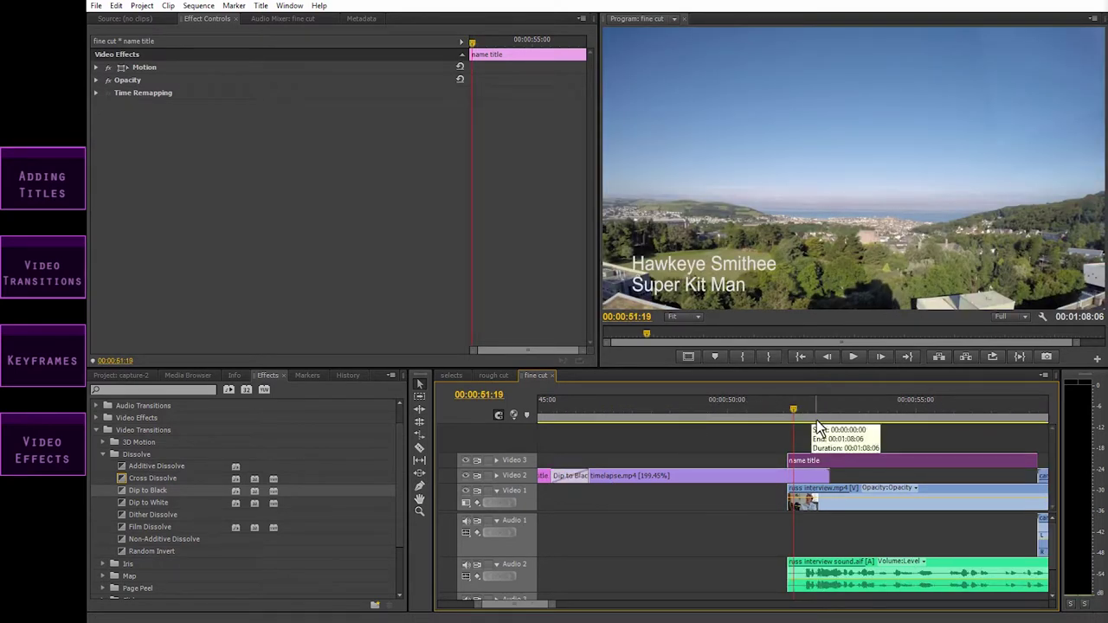
pyautogui.moveTo(789, 460); pyautogui.dragTo(828, 459)
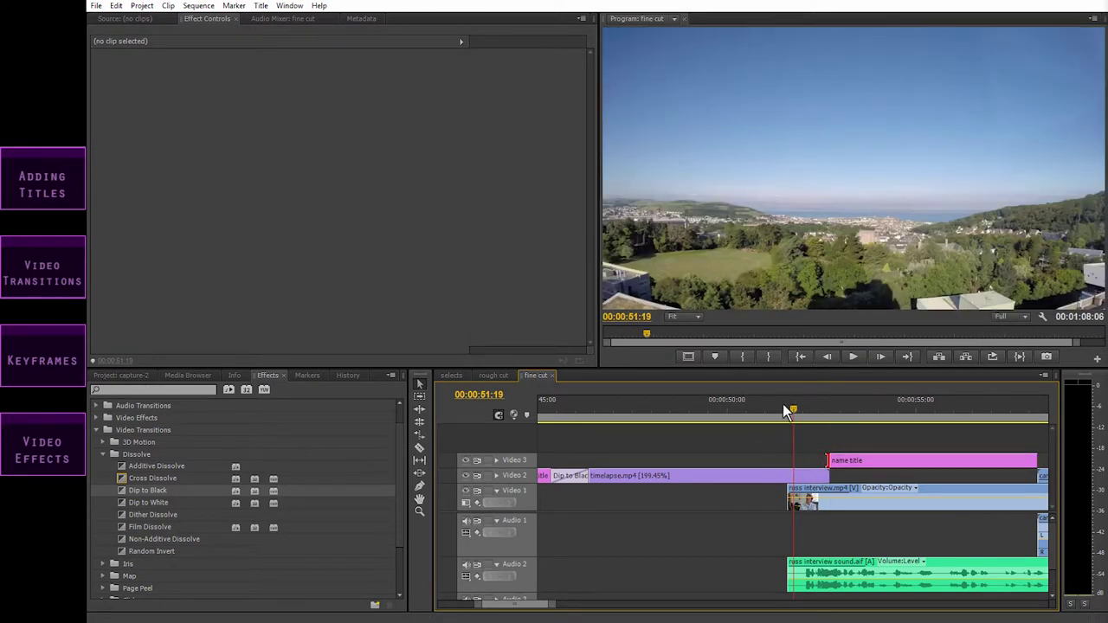
# Play across the end of the timelapse to review where the trimmed name title comes in over the interview
pyautogui.moveTo(784, 405); pyautogui.dragTo(816, 409)
pyautogui.press('space')
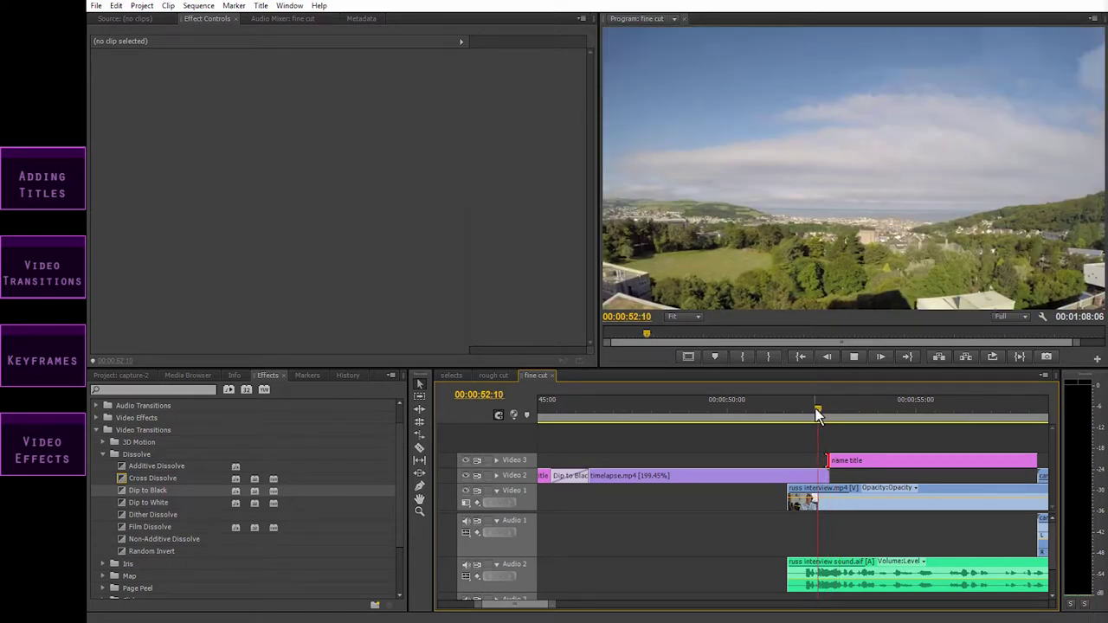
pyautogui.press('space')
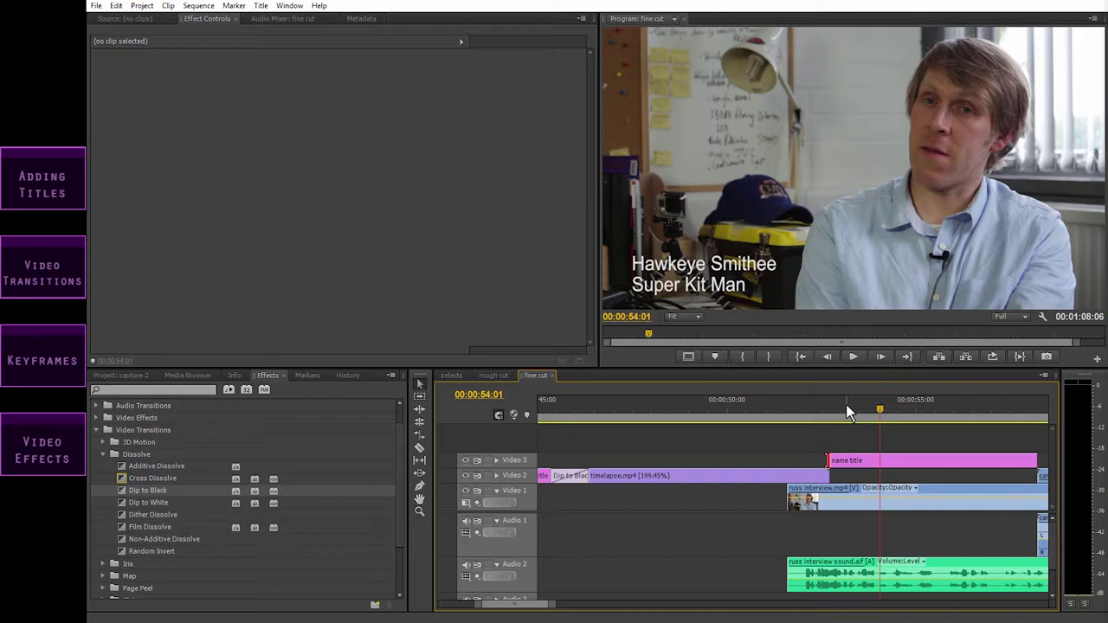
# Apply the Cross Dissolve video transition to the start of the name title and play it to review the fade-in
pyautogui.moveTo(130, 479); pyautogui.dragTo(830, 460)
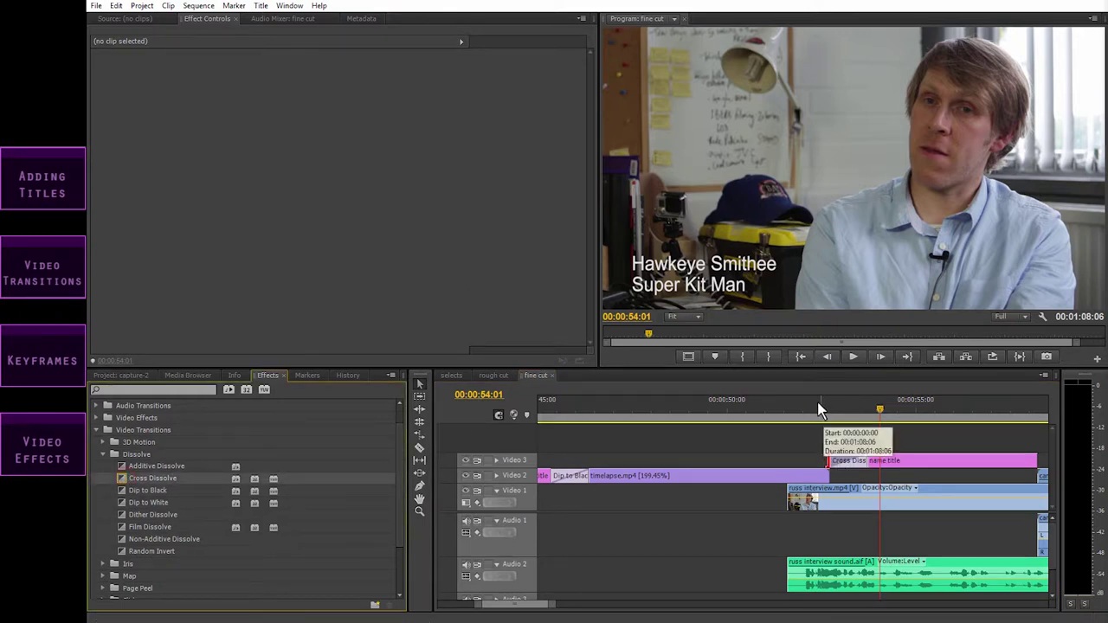
pyautogui.click(775, 410)
pyautogui.press('space')
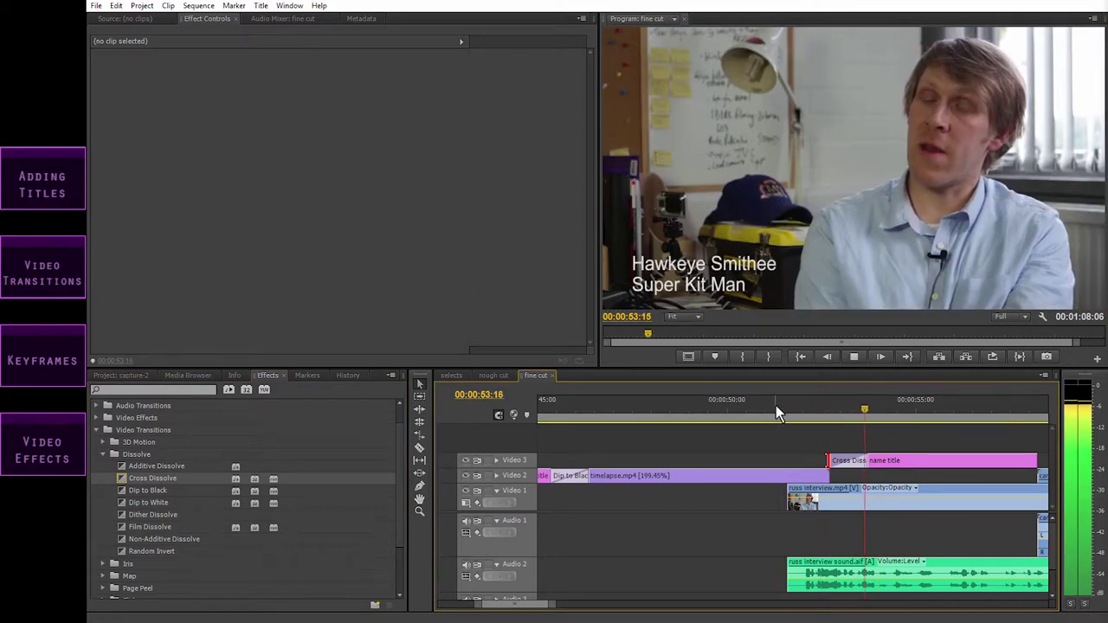
pyautogui.press('space')
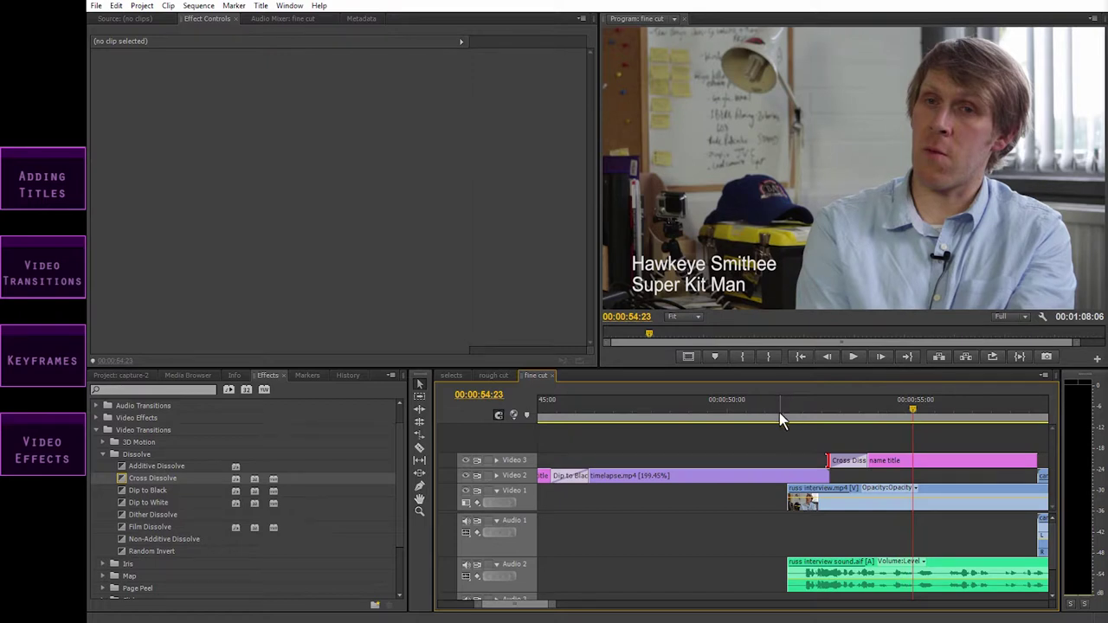
# Bring the whole fine cut sequence into view in the timeline
pyautogui.press('-')
pyautogui.press('-')
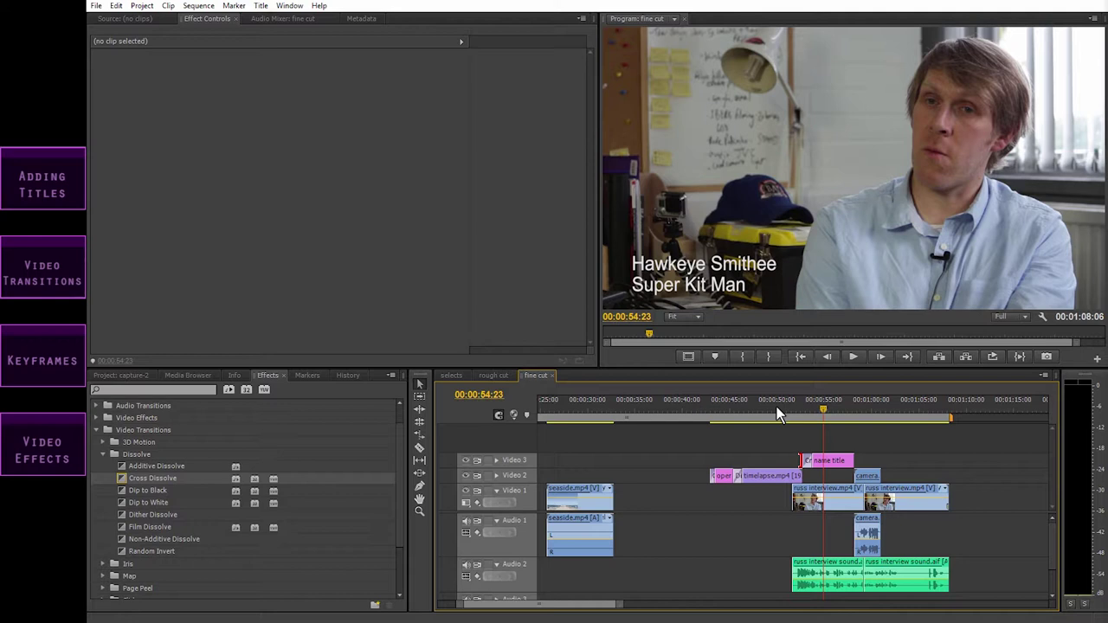
pyautogui.press('-')
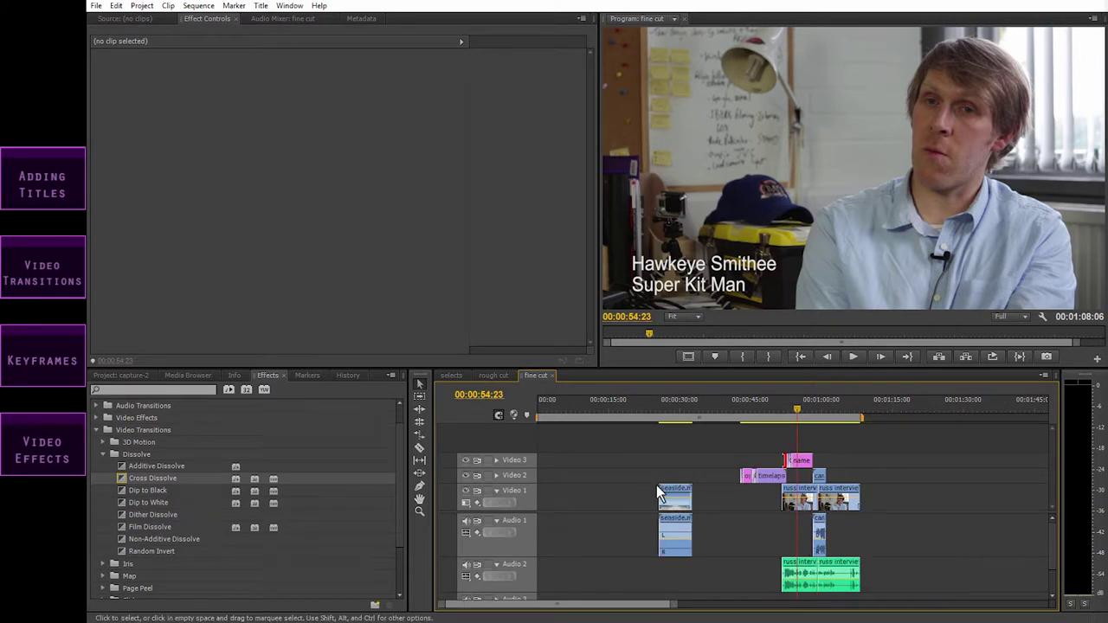
# Move the seaside clip to the end of the sequence, directly after the last interview clip, and raise its video to Video 2
pyautogui.click(675, 498)
pyautogui.press('=')
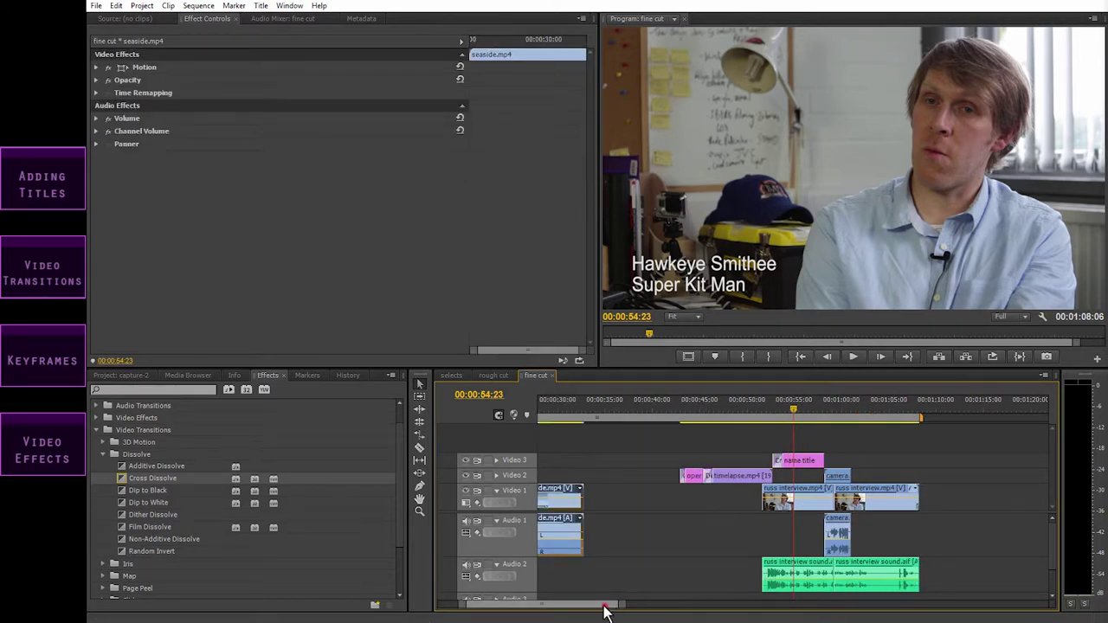
pyautogui.moveTo(607, 606); pyautogui.dragTo(603, 610)
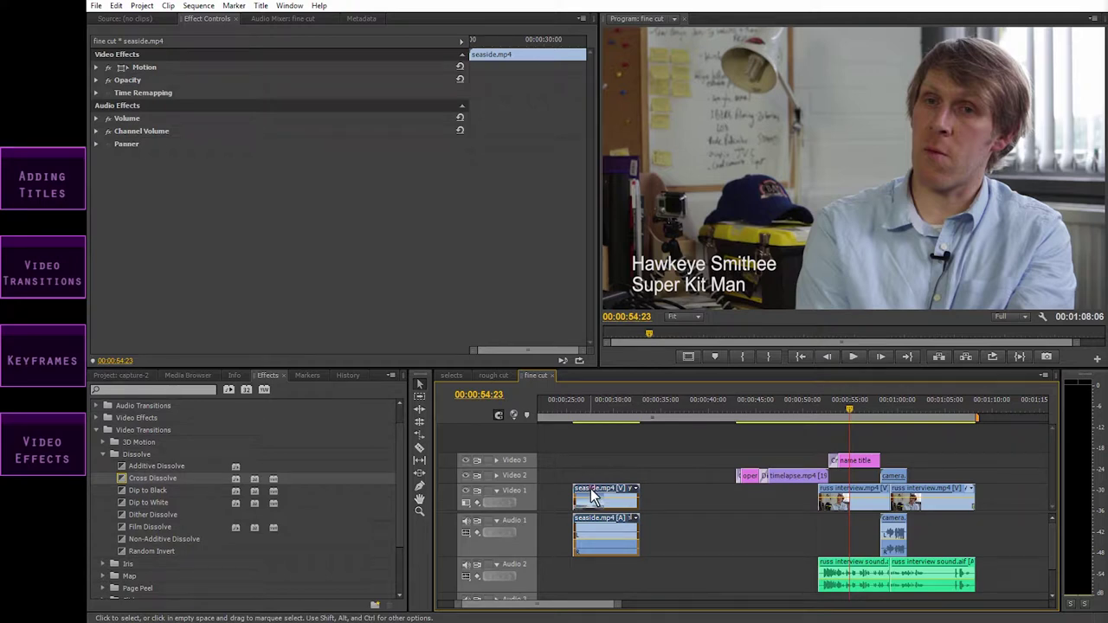
pyautogui.moveTo(593, 496); pyautogui.dragTo(1008, 501)
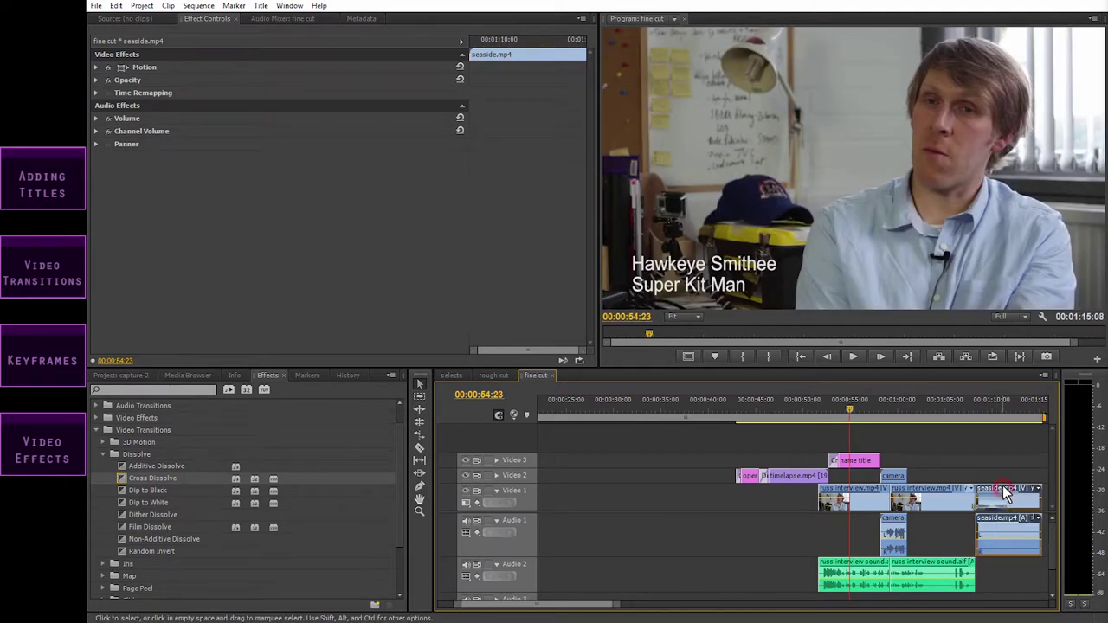
pyautogui.moveTo(1003, 488); pyautogui.dragTo(1004, 487)
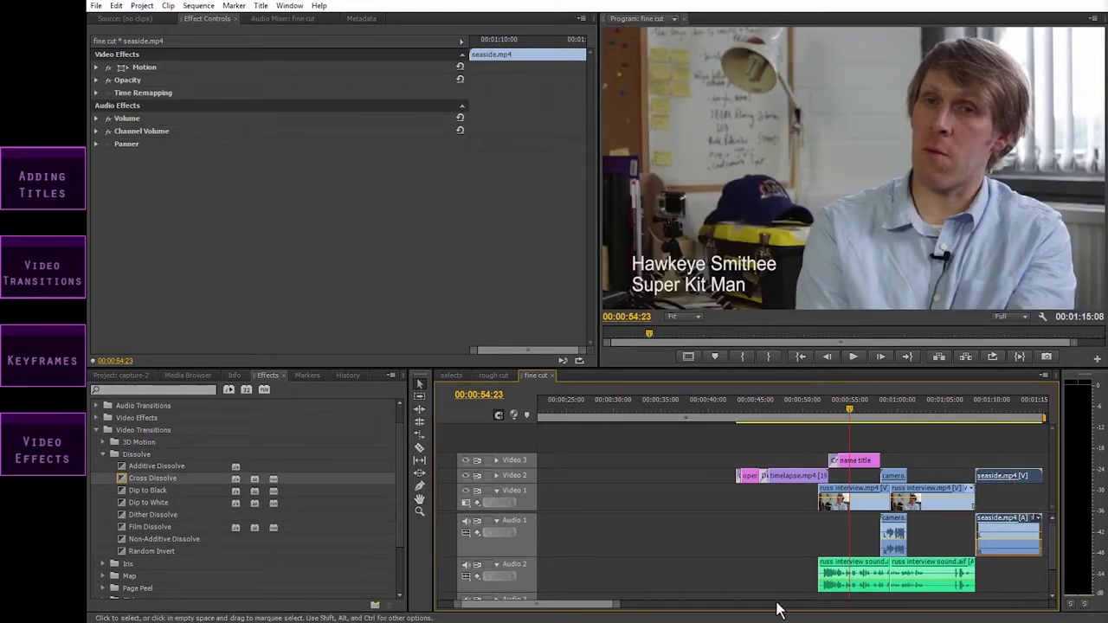
# Move the seaside clip about two seconds earlier on Video 2 so its start overlaps the end of the interview
pyautogui.moveTo(594, 606); pyautogui.dragTo(601, 611)
pyautogui.click(846, 400)
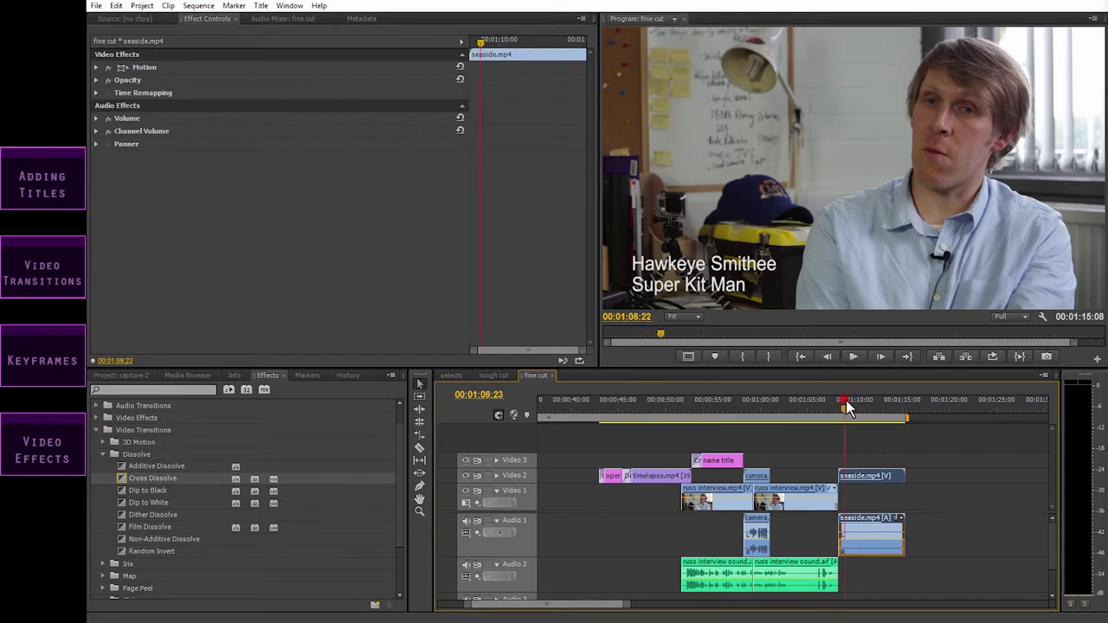
pyautogui.press('=')
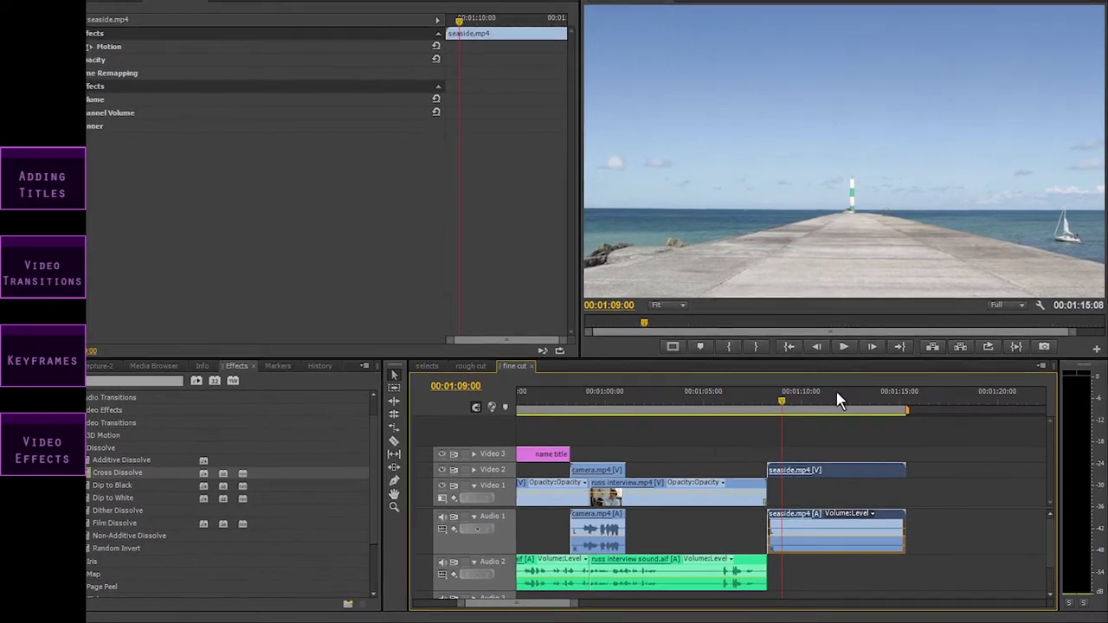
pyautogui.press('=')
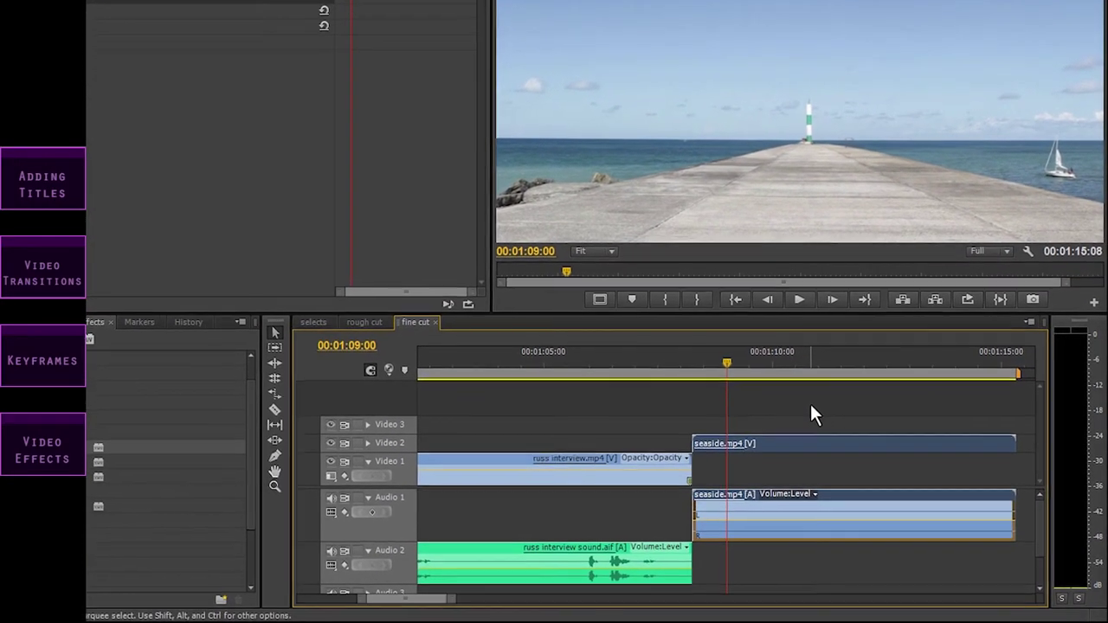
pyautogui.moveTo(808, 442); pyautogui.dragTo(710, 443)
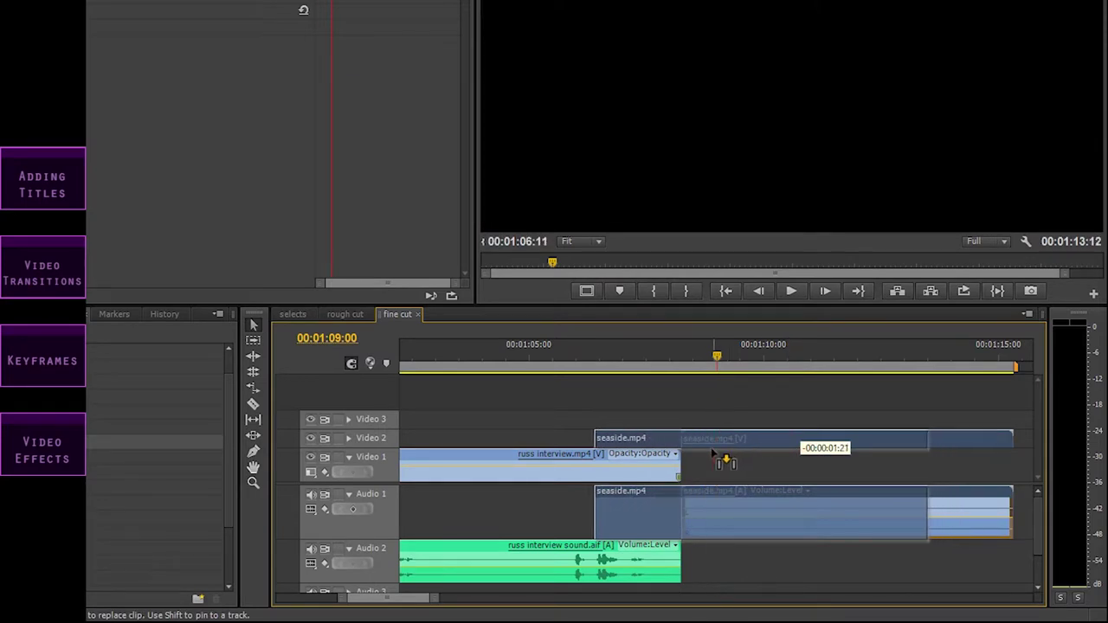
# Trim the end of the last interview clip and its sound back to 00:01:02:20
pyautogui.press('-')
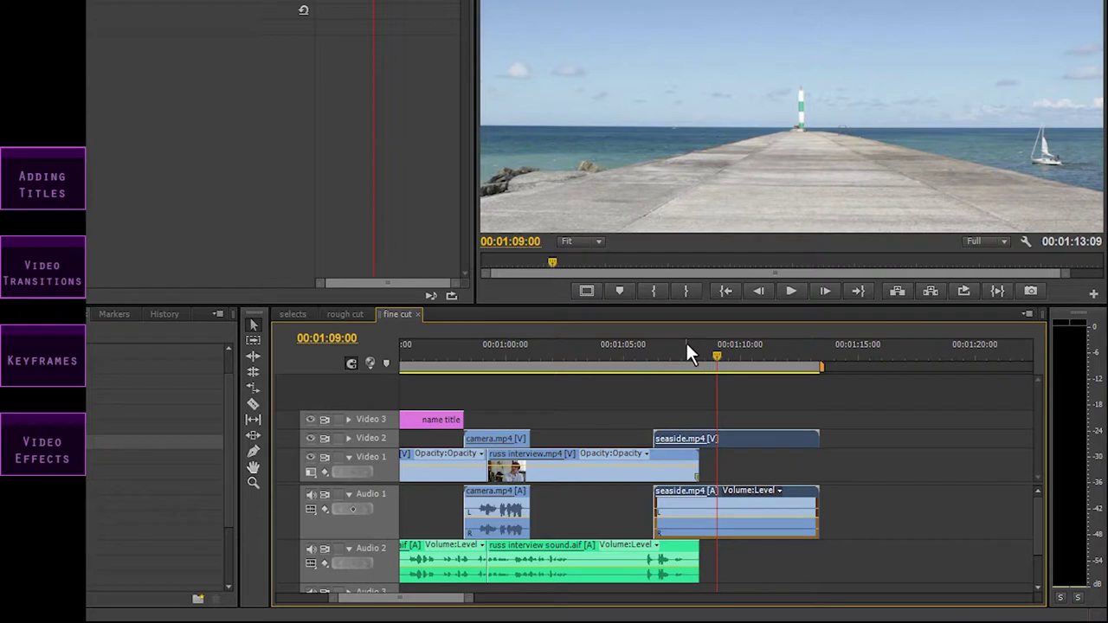
pyautogui.moveTo(635, 344); pyautogui.dragTo(571, 355)
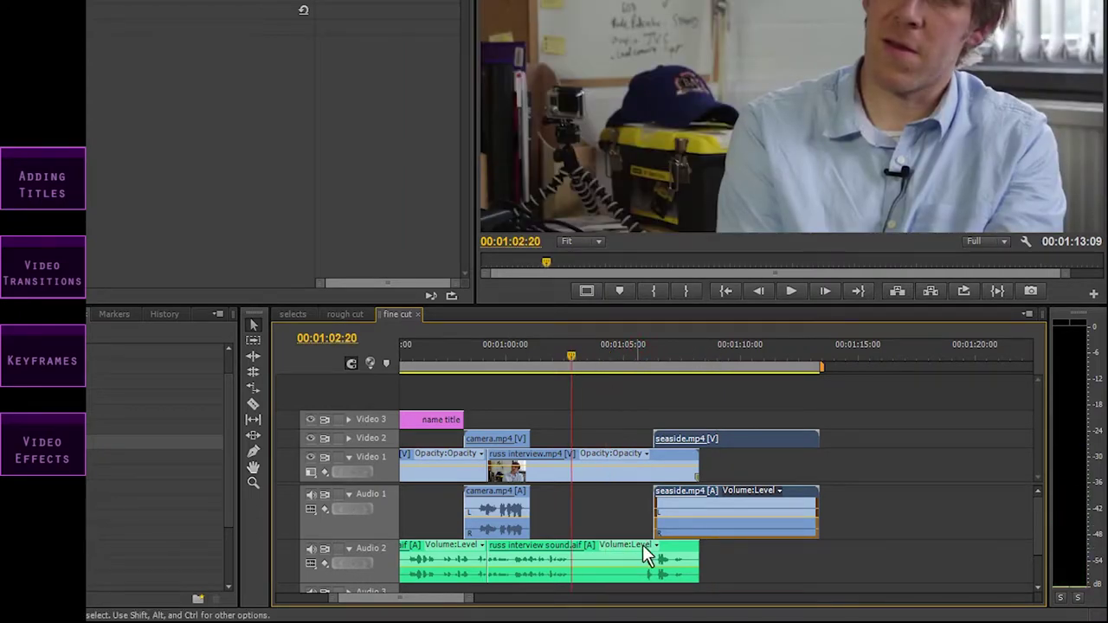
pyautogui.click(692, 559)
pyautogui.moveTo(693, 560); pyautogui.dragTo(570, 559)
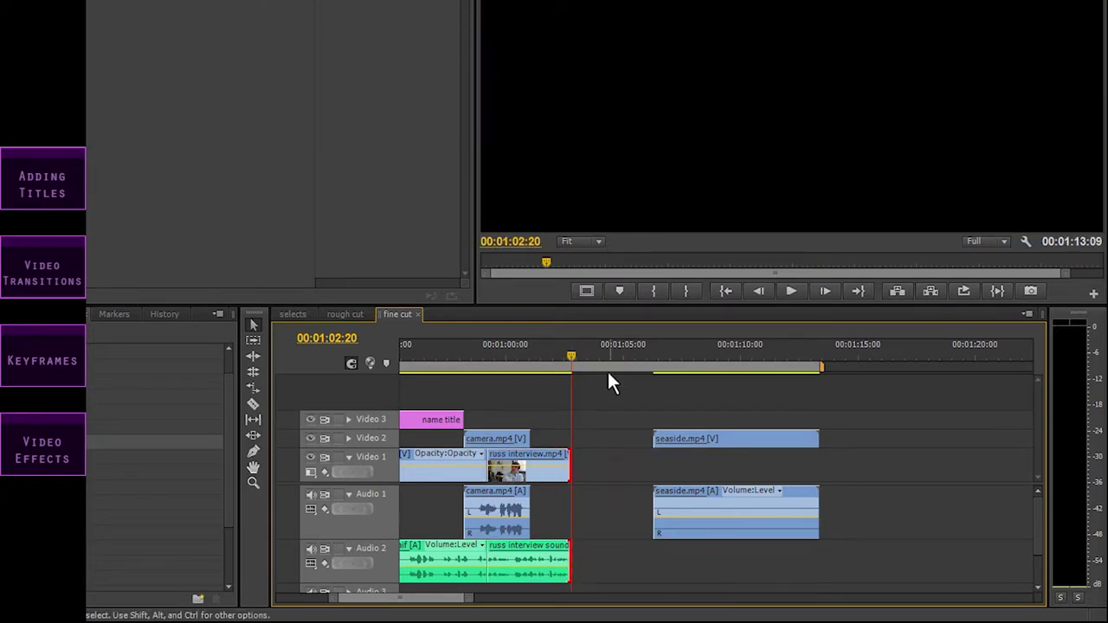
# Move the seaside clip earlier on Video 2 so it starts directly after the camera clip, above the end of the interview
pyautogui.click(712, 439)
pyautogui.moveTo(702, 440); pyautogui.dragTo(812, 446)
pyautogui.press('=')
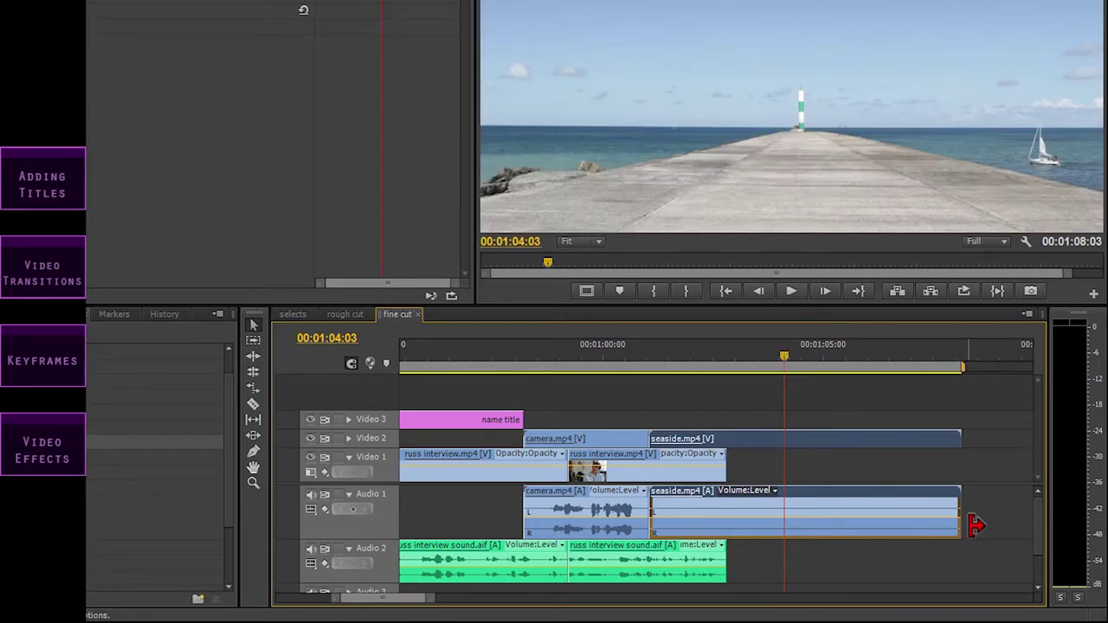
# Trim the end of the seaside clip to 00:01:04:11, shortly after the end of the interview
pyautogui.moveTo(957, 527); pyautogui.dragTo(827, 530)
pyautogui.moveTo(785, 357); pyautogui.dragTo(663, 365)
pyautogui.moveTo(821, 440); pyautogui.dragTo(796, 439)
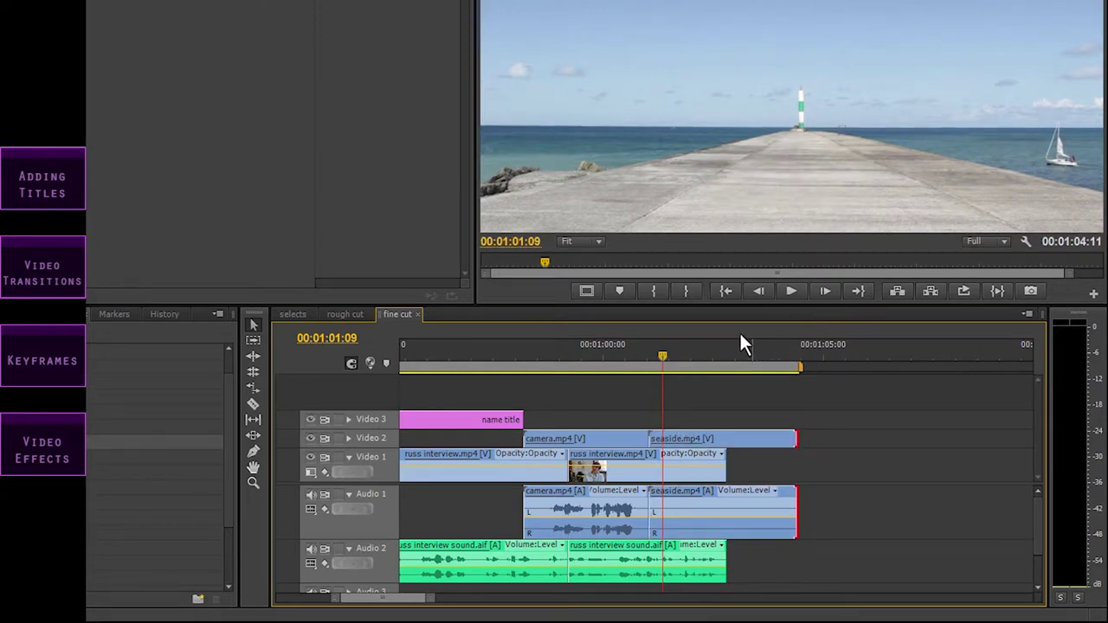
# Expand the Video 2 track to show the opacity line and select the seaside clip
pyautogui.press('=')
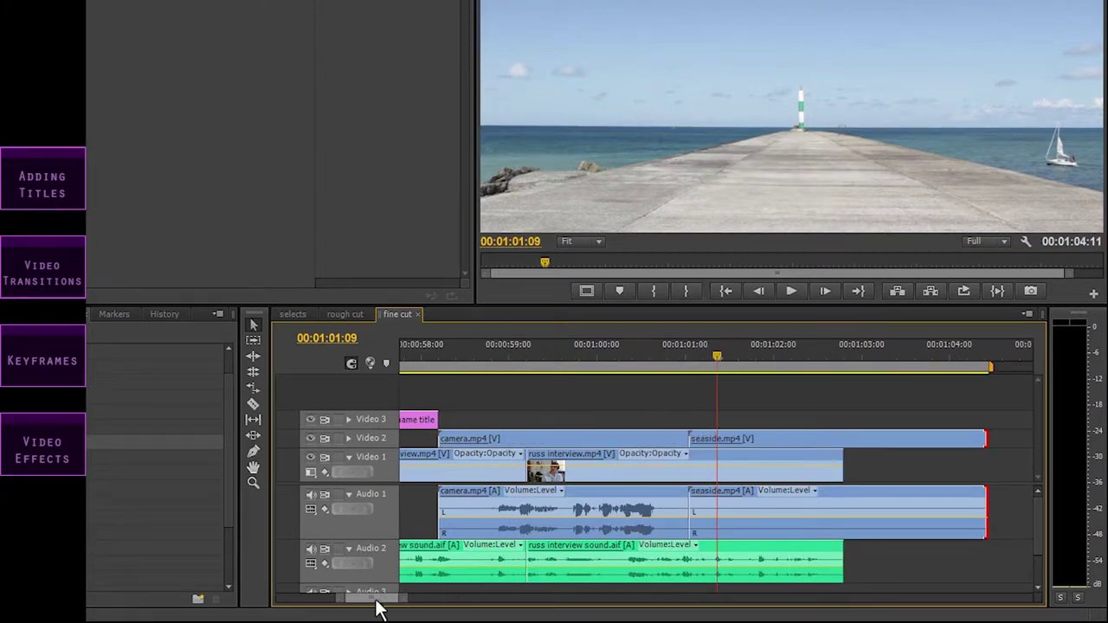
pyautogui.moveTo(376, 601); pyautogui.dragTo(381, 611)
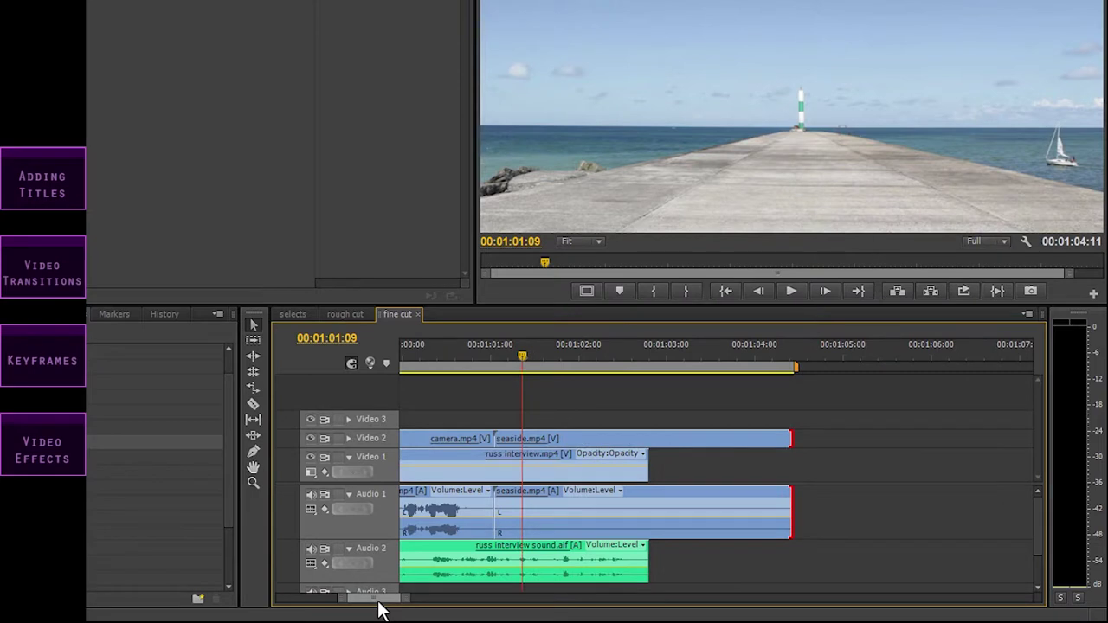
pyautogui.click(348, 437)
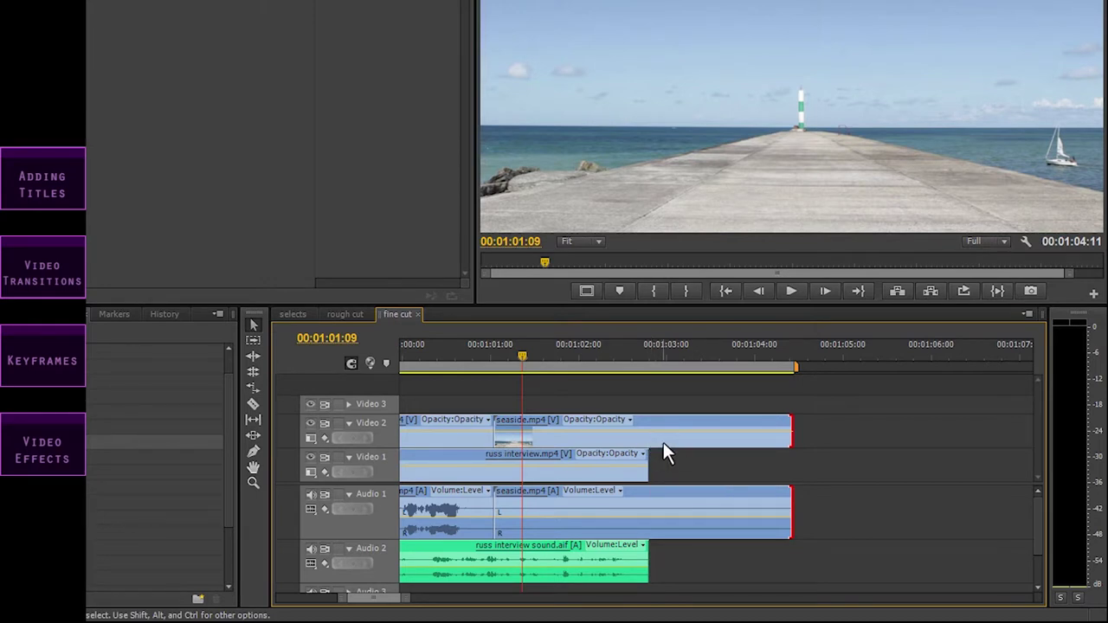
pyautogui.moveTo(664, 445)
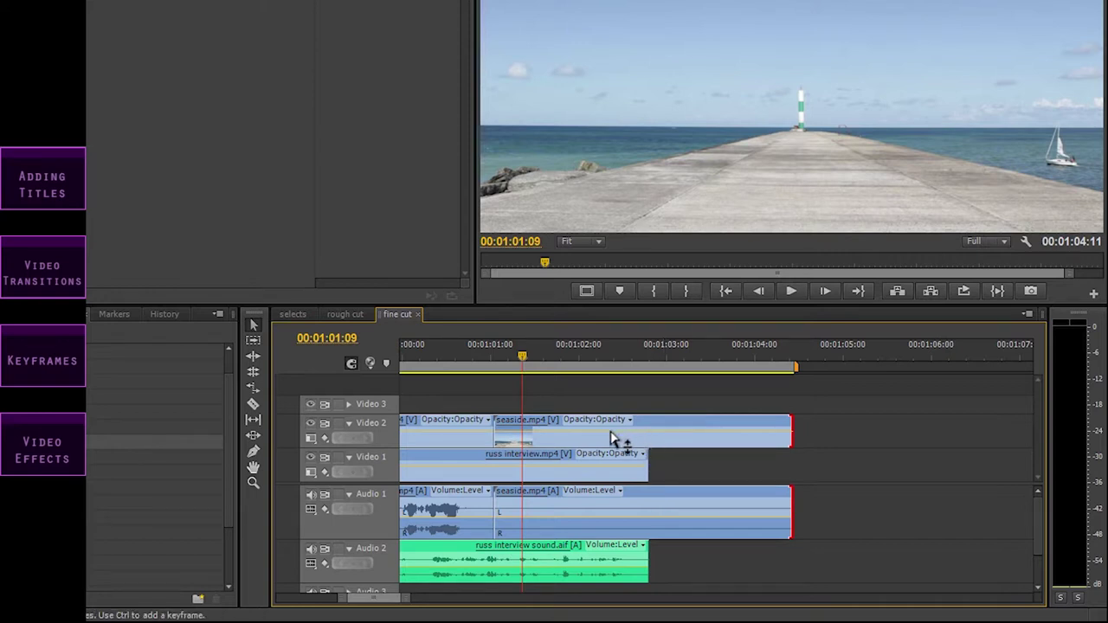
pyautogui.click(691, 433)
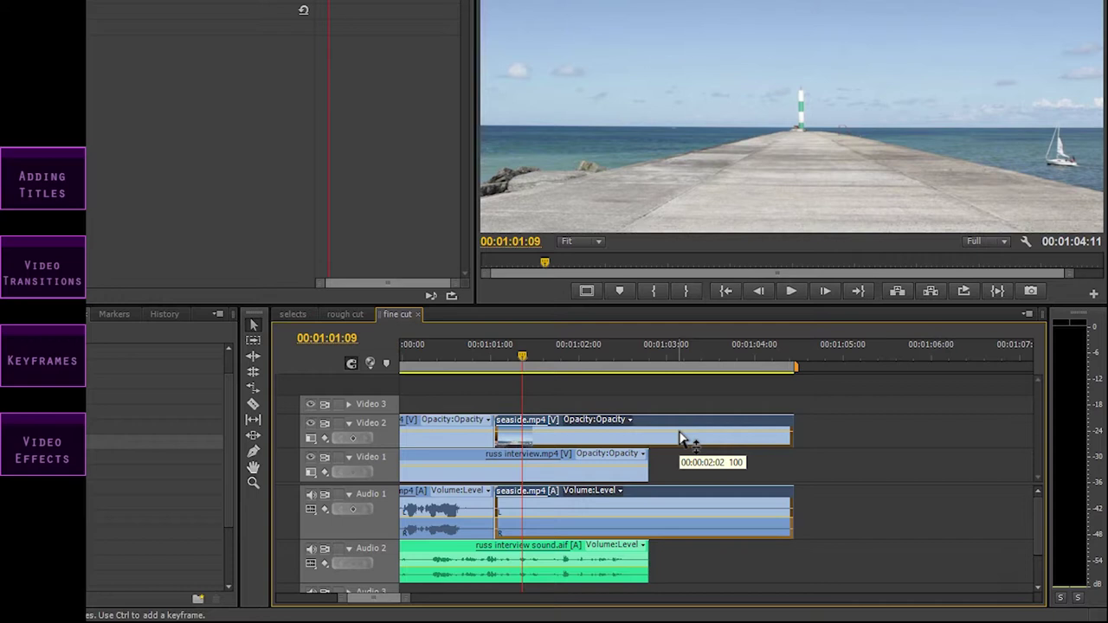
# Lower the seaside clip's overall opacity to about 46 to preview the interview beneath it, and restore it to 100
pyautogui.moveTo(680, 439)
pyautogui.mouseDown()
pyautogui.moveTo(679, 428)
pyautogui.moveTo(680, 450)
pyautogui.moveTo(680, 440)
pyautogui.mouseUp()
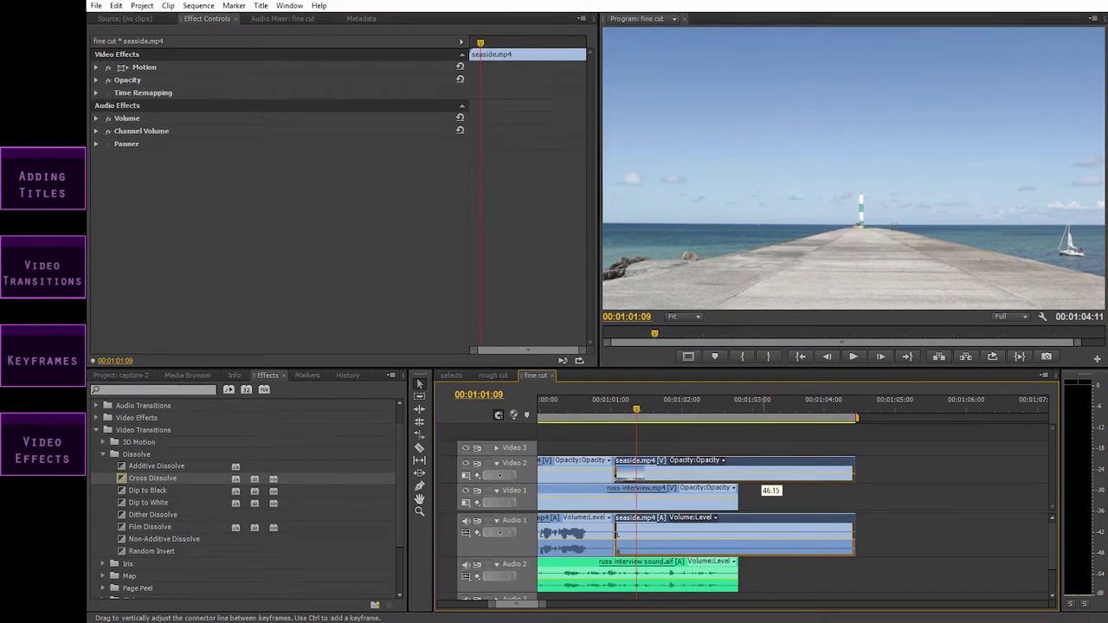
pyautogui.moveTo(762, 472); pyautogui.dragTo(762, 473)
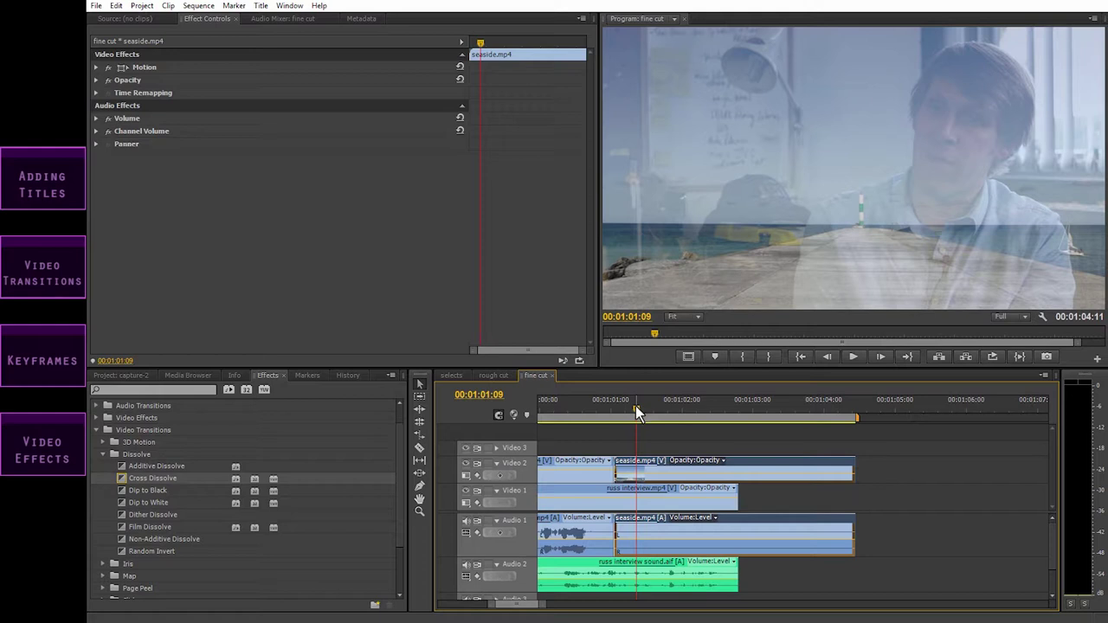
pyautogui.click(744, 472)
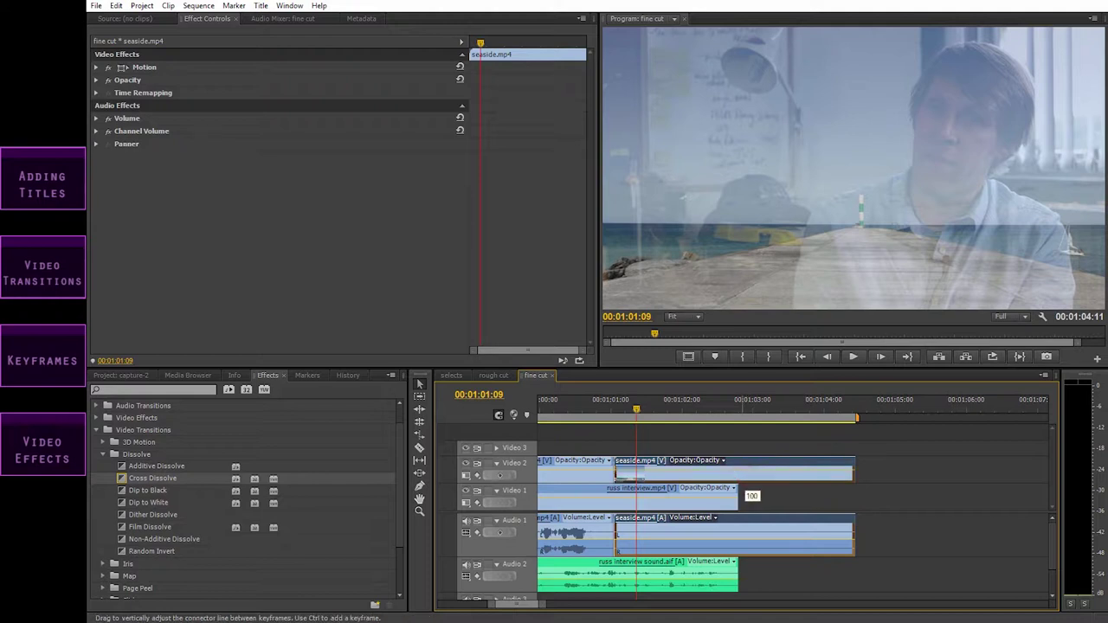
pyautogui.moveTo(744, 475); pyautogui.dragTo(745, 468)
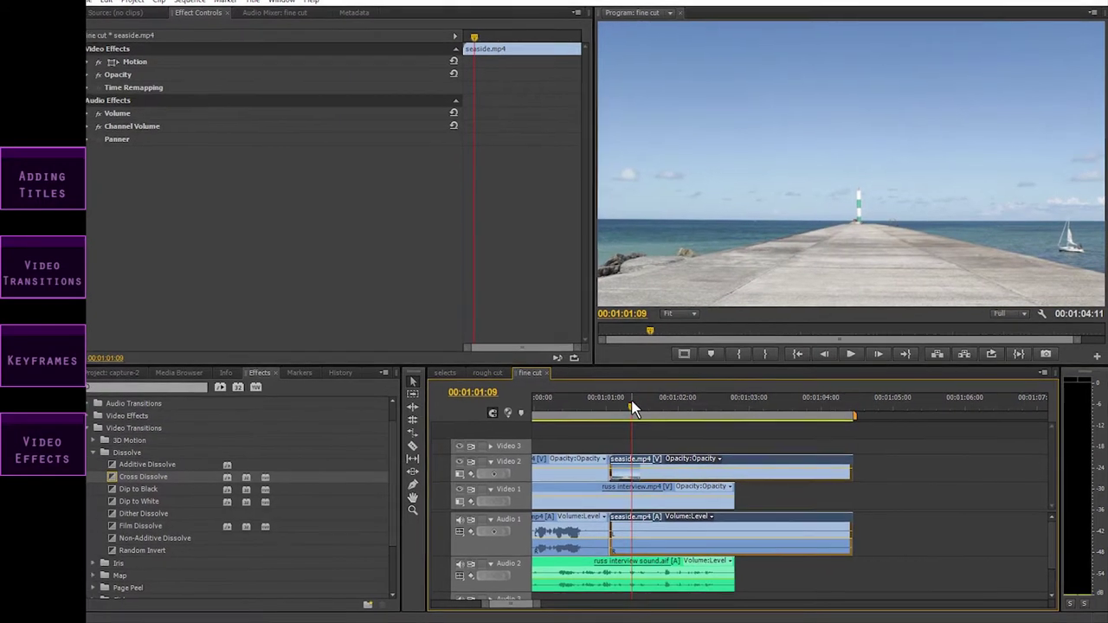
# Add an opacity keyframe near the start of the seaside clip at 00:01:01:03 and make the Video 2 track taller
pyautogui.moveTo(634, 408); pyautogui.dragTo(616, 410)
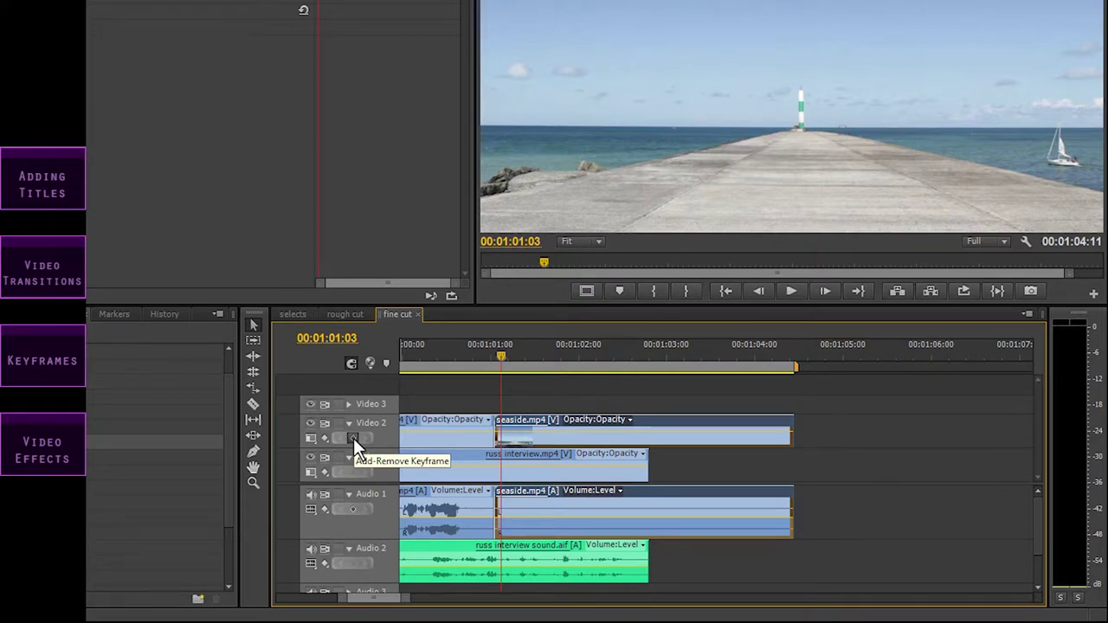
pyautogui.click(353, 438)
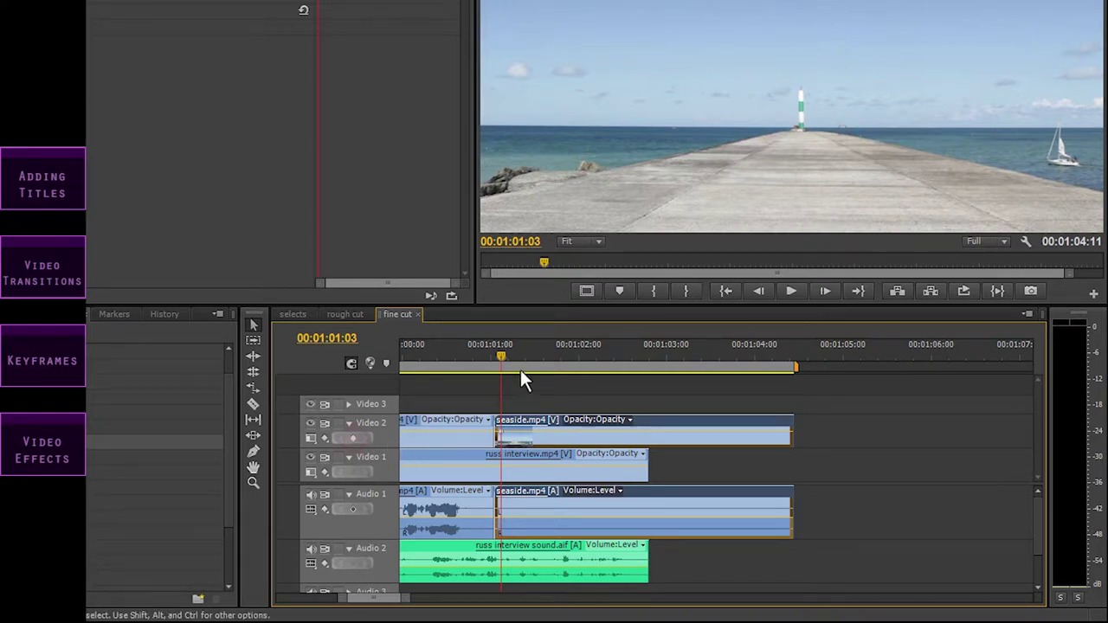
pyautogui.click(496, 353)
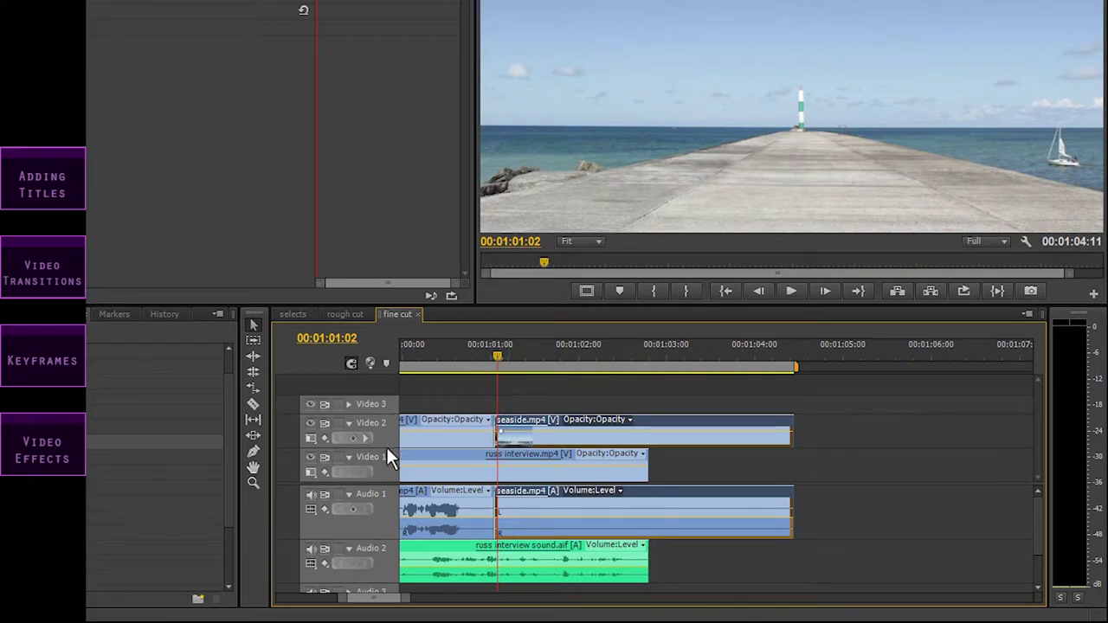
pyautogui.moveTo(388, 416); pyautogui.dragTo(390, 410)
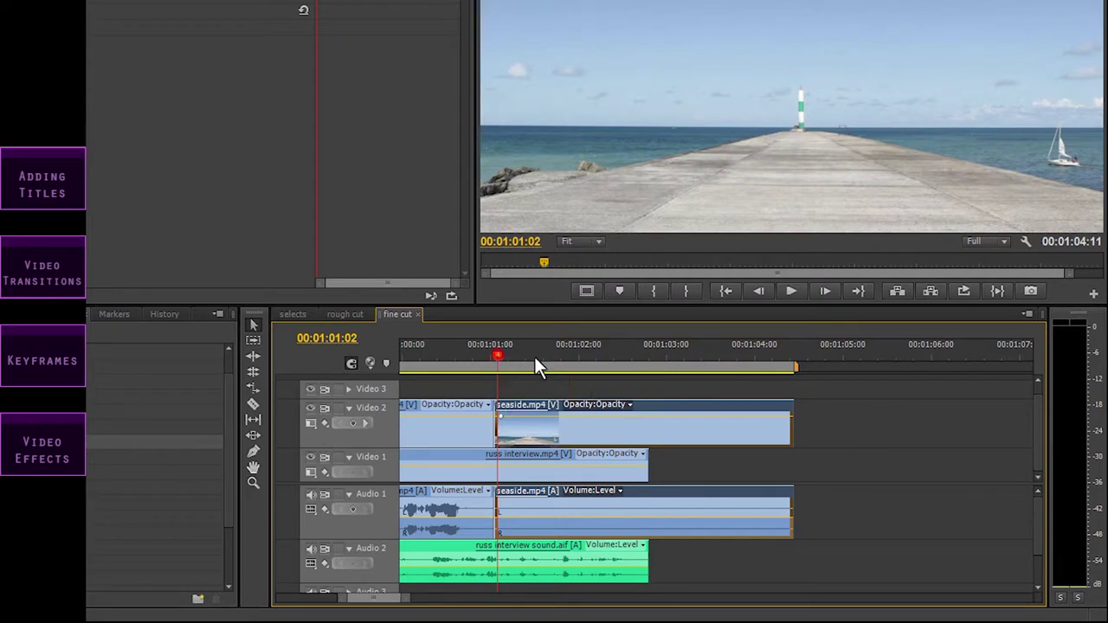
# Add a second opacity keyframe to the seaside clip at 00:01:04:09 and lower it to fade the clip out
pyautogui.moveTo(535, 356); pyautogui.dragTo(787, 357)
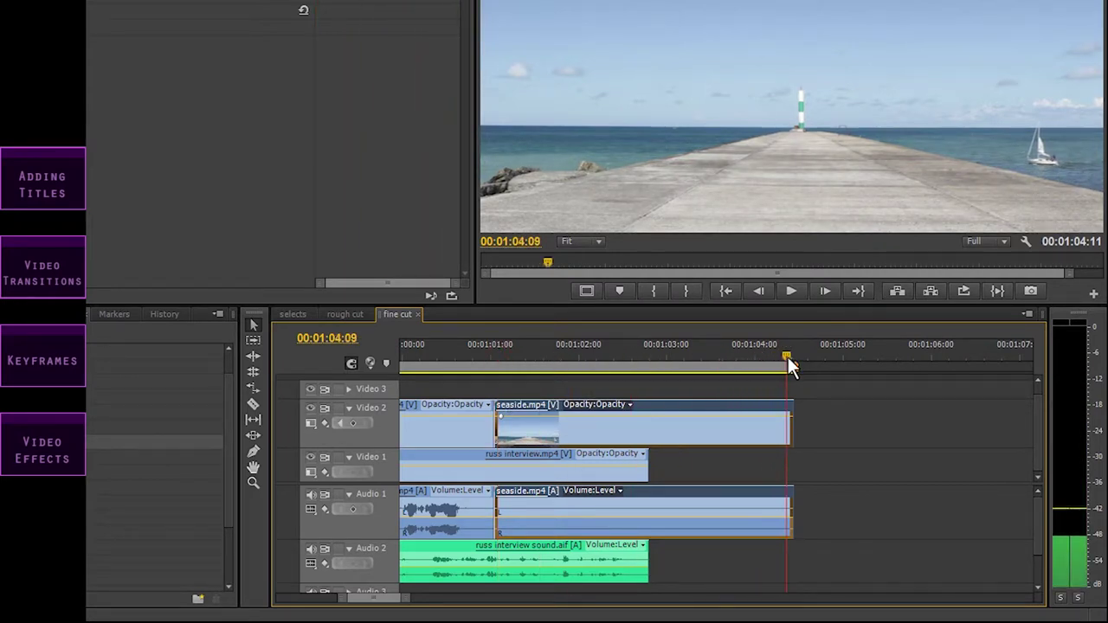
pyautogui.click(353, 423)
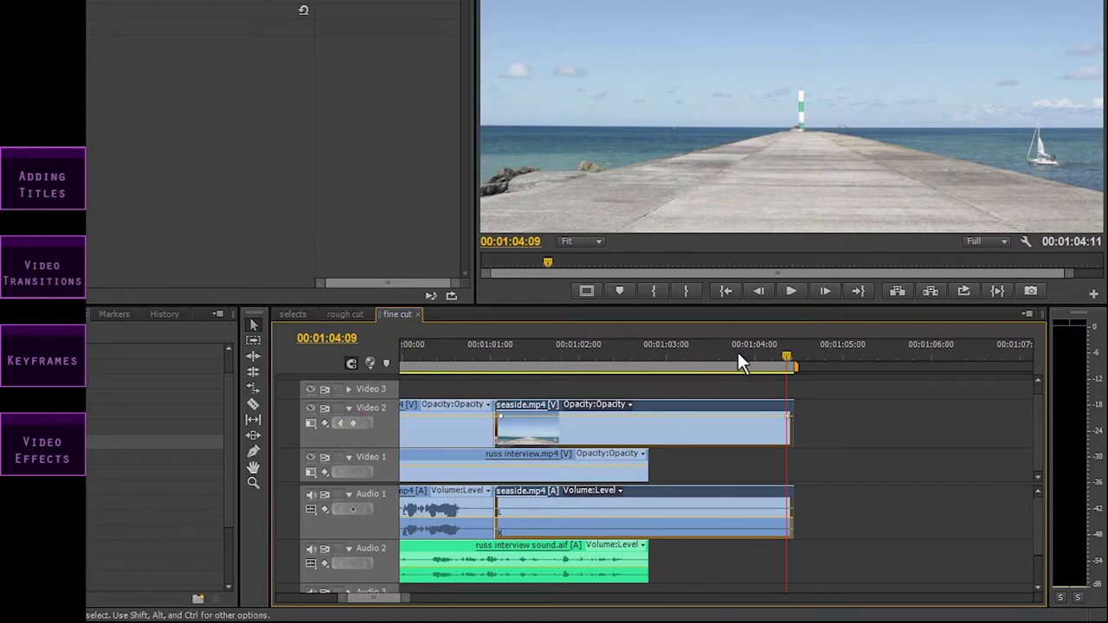
pyautogui.click(776, 355)
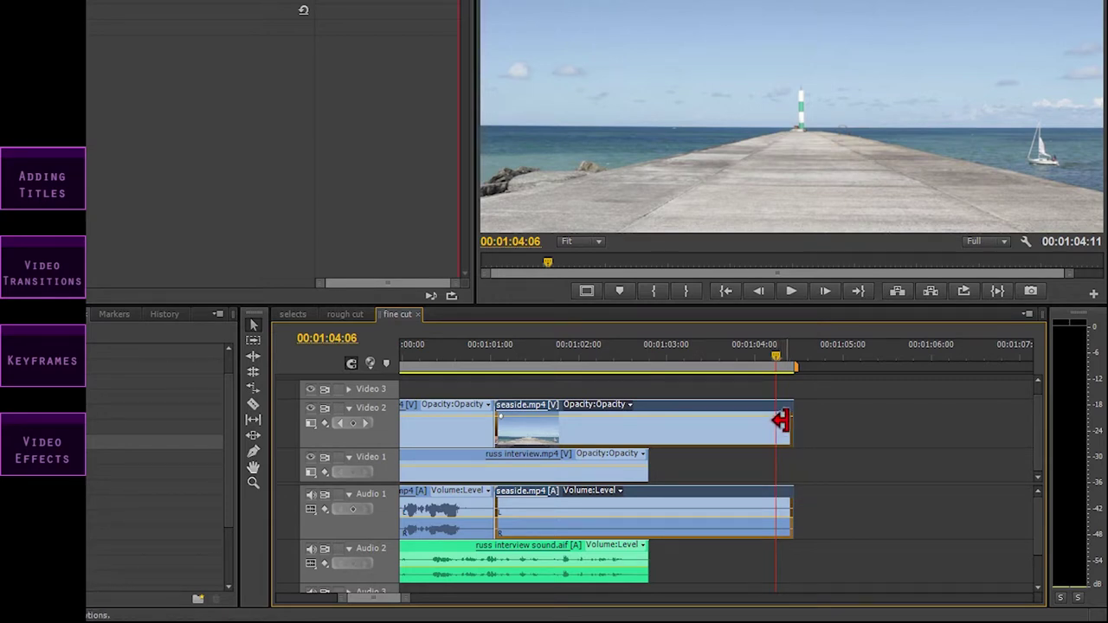
pyautogui.moveTo(786, 420)
pyautogui.mouseDown()
pyautogui.moveTo(787, 448)
pyautogui.moveTo(754, 442)
pyautogui.moveTo(790, 441)
pyautogui.mouseUp()
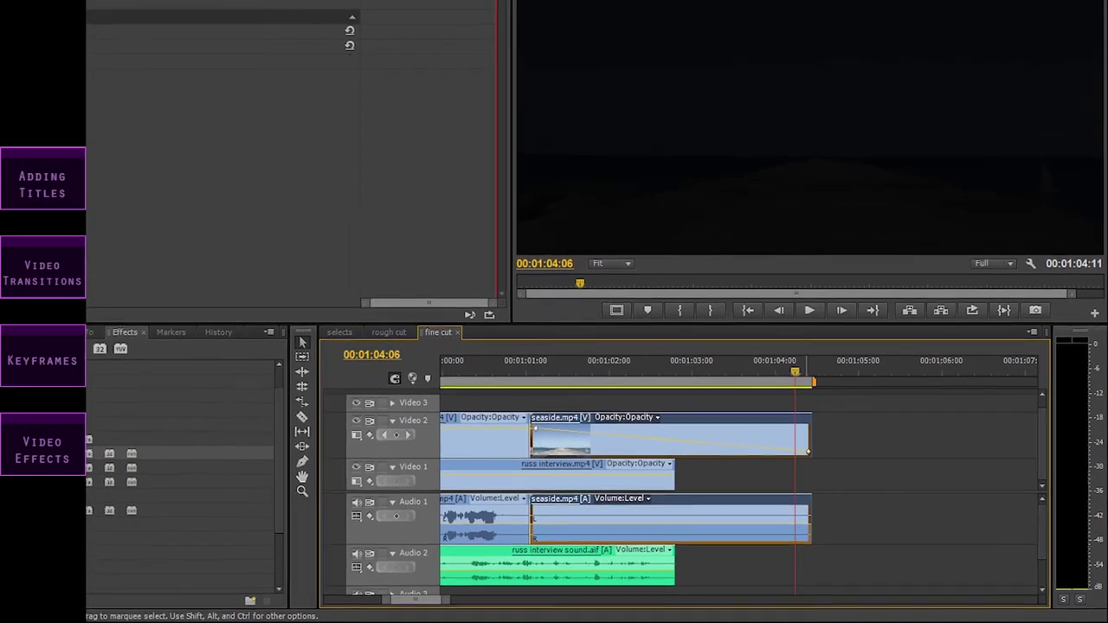
# Play and scrub across the seaside clip to review the keyframed opacity fade over the interview
pyautogui.moveTo(812, 381); pyautogui.dragTo(554, 387)
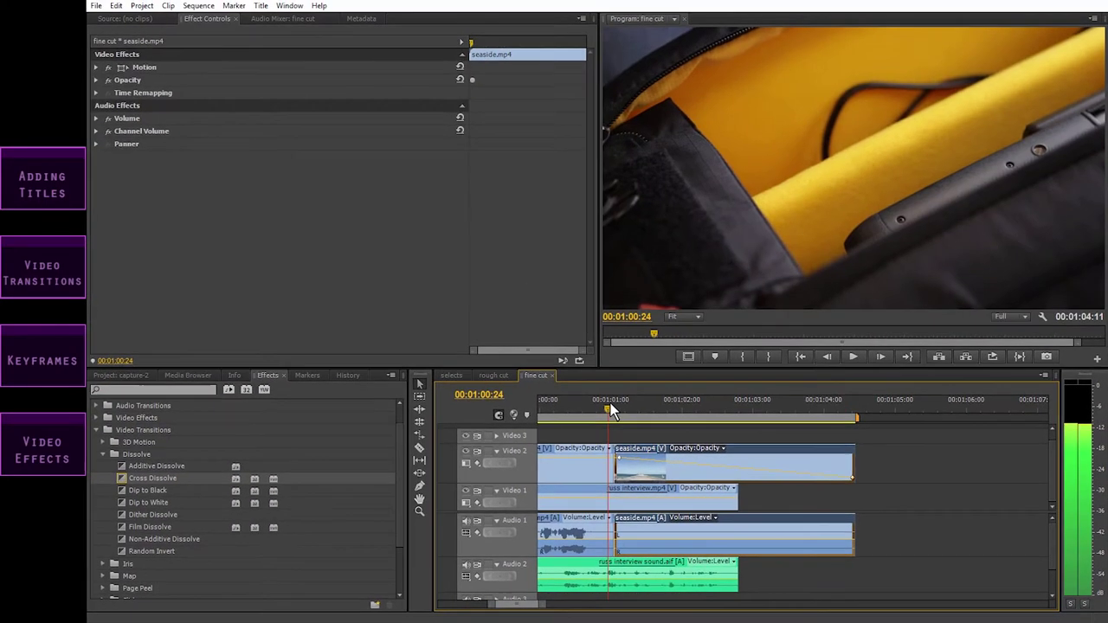
pyautogui.press('space')
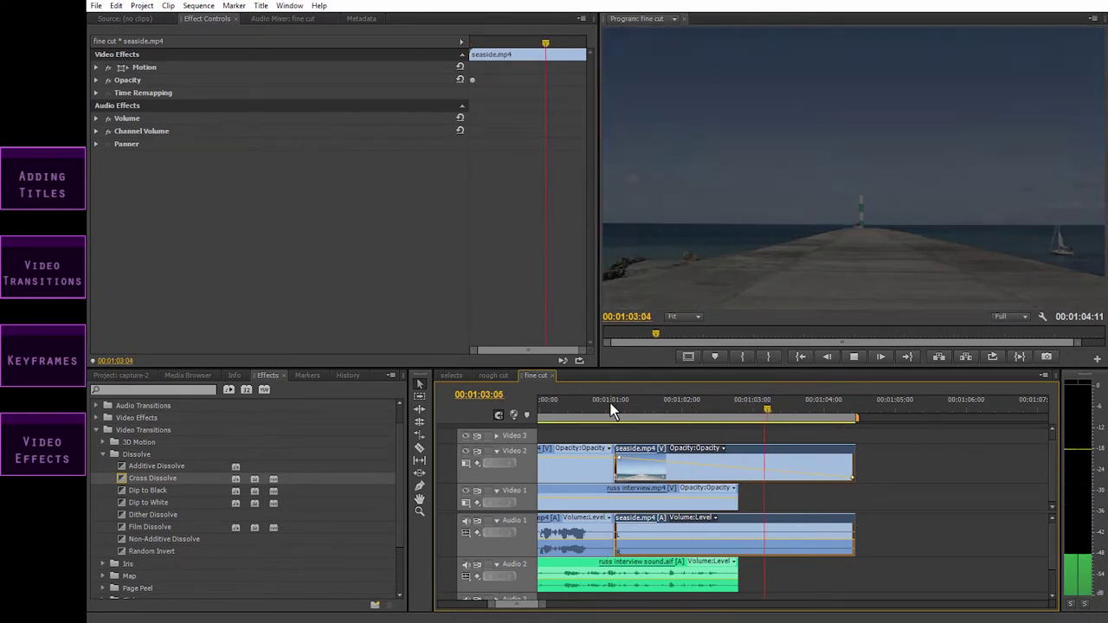
pyautogui.moveTo(833, 403); pyautogui.dragTo(603, 406)
pyautogui.press('space')
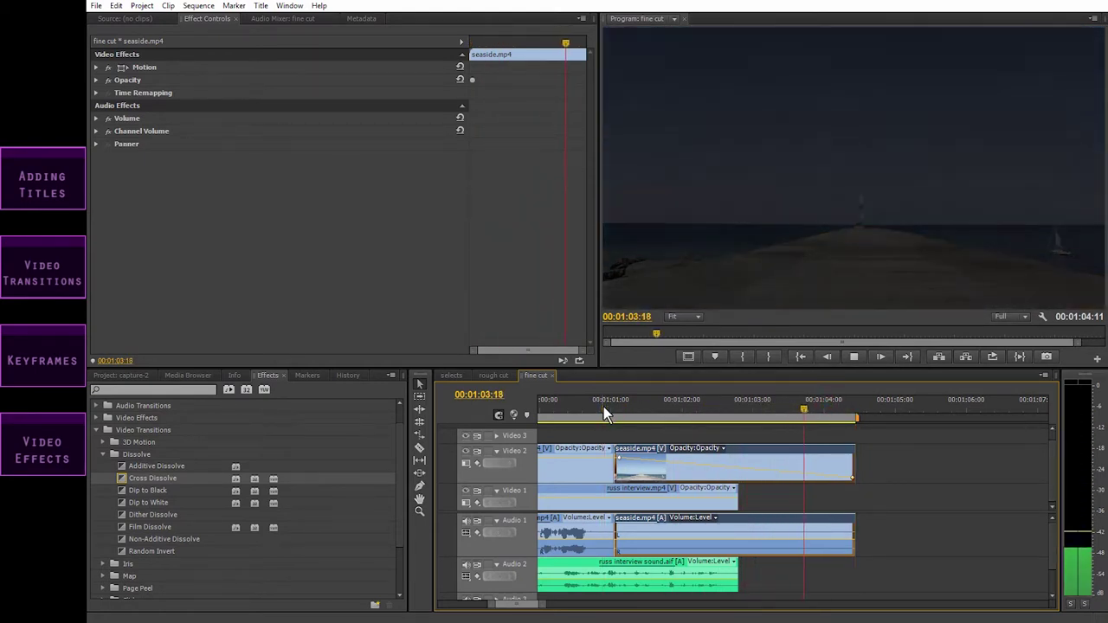
pyautogui.press('space')
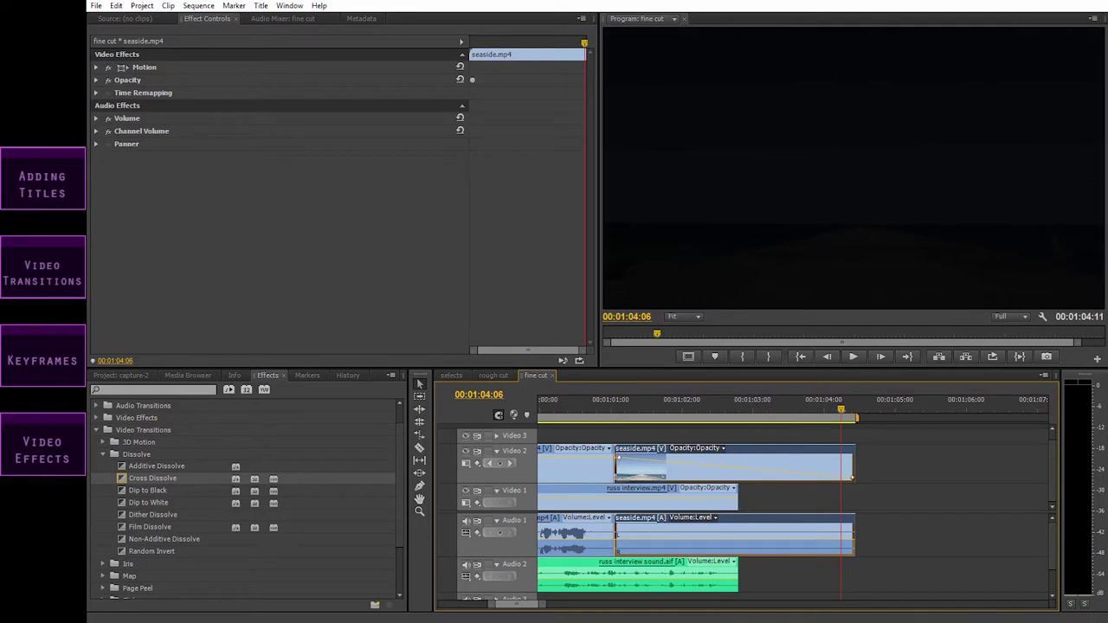
pyautogui.moveTo(833, 407); pyautogui.dragTo(729, 398)
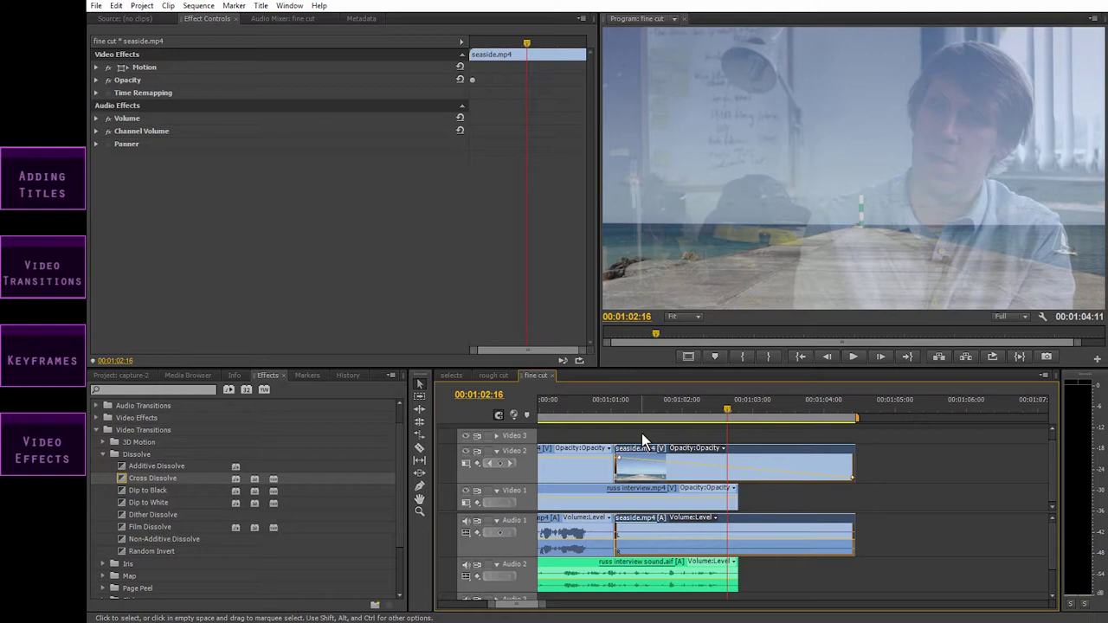
# Add an opacity keyframe to the interview clip on Video 1 at 00:01:00:22
pyautogui.click(641, 507)
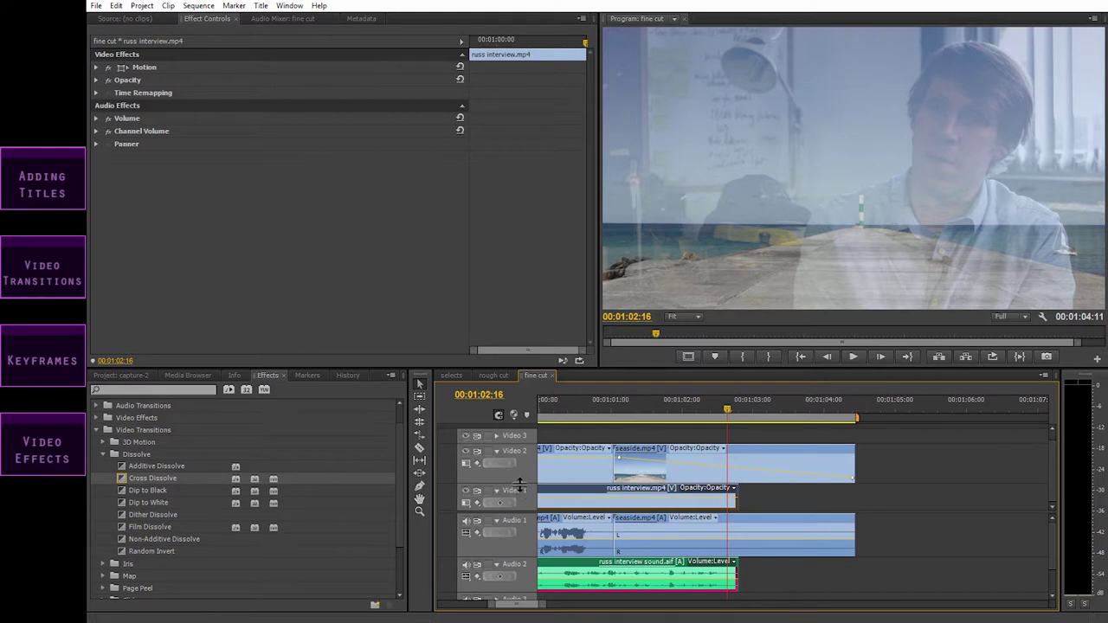
pyautogui.moveTo(520, 482); pyautogui.dragTo(519, 470)
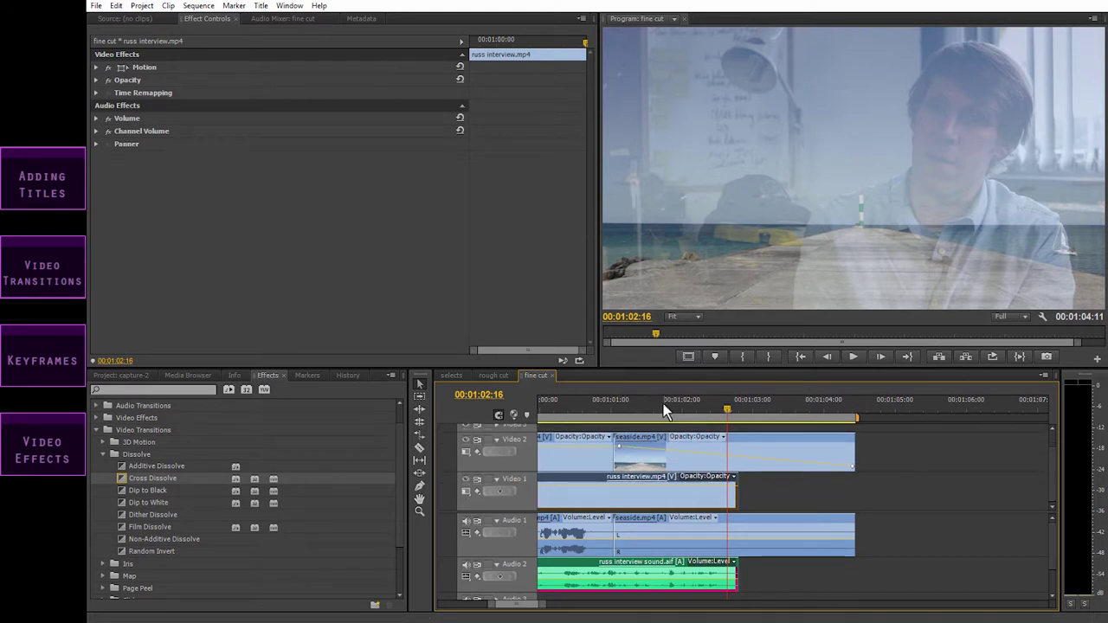
pyautogui.moveTo(663, 403); pyautogui.dragTo(607, 406)
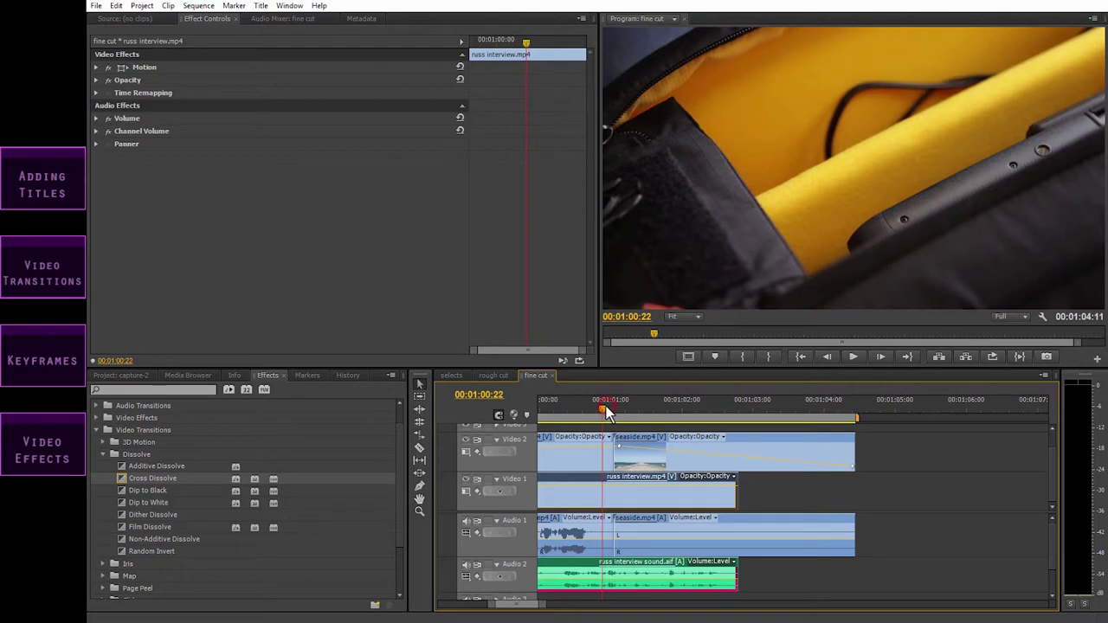
pyautogui.click(499, 491)
# Add a second opacity keyframe to the interview clip at 00:01:01:00 and lower it to fade the clip out
pyautogui.moveTo(607, 407); pyautogui.dragTo(609, 408)
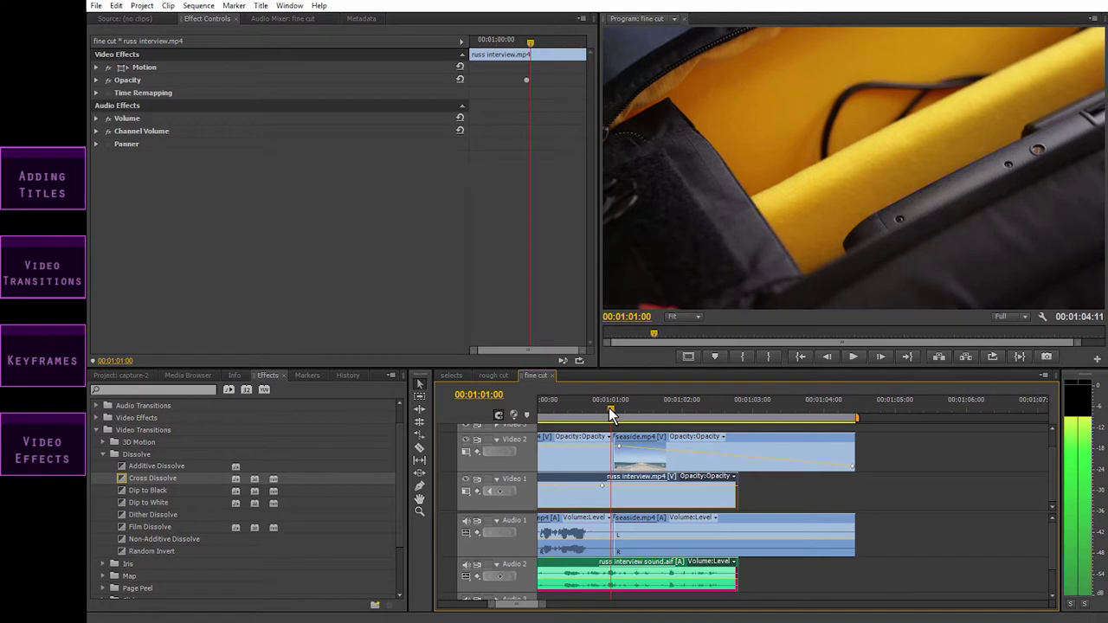
pyautogui.click(501, 492)
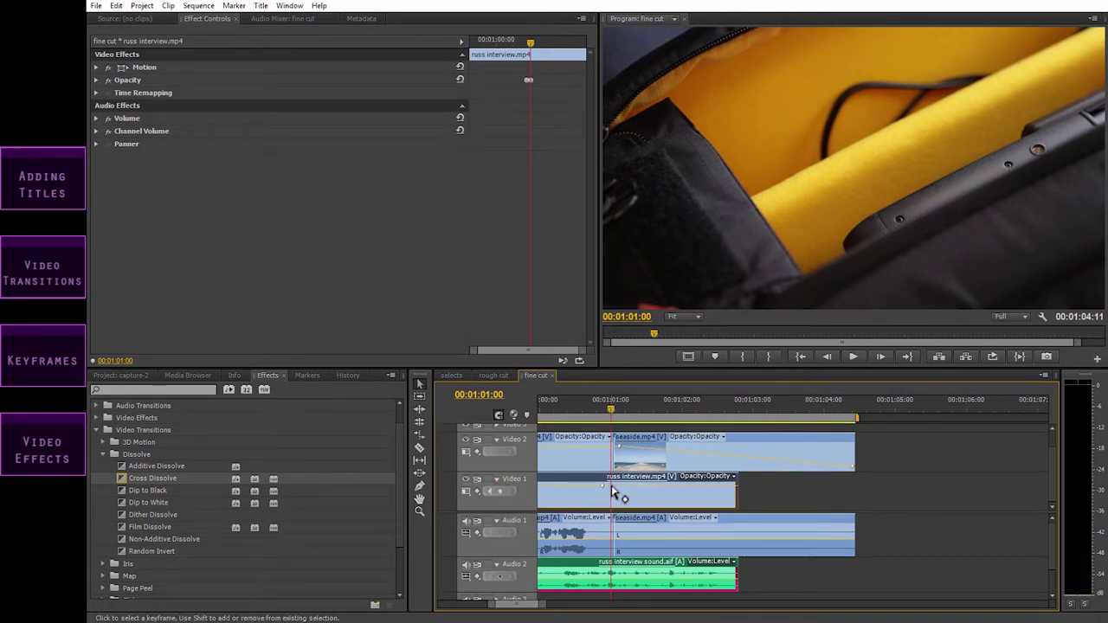
pyautogui.moveTo(612, 490); pyautogui.dragTo(612, 506)
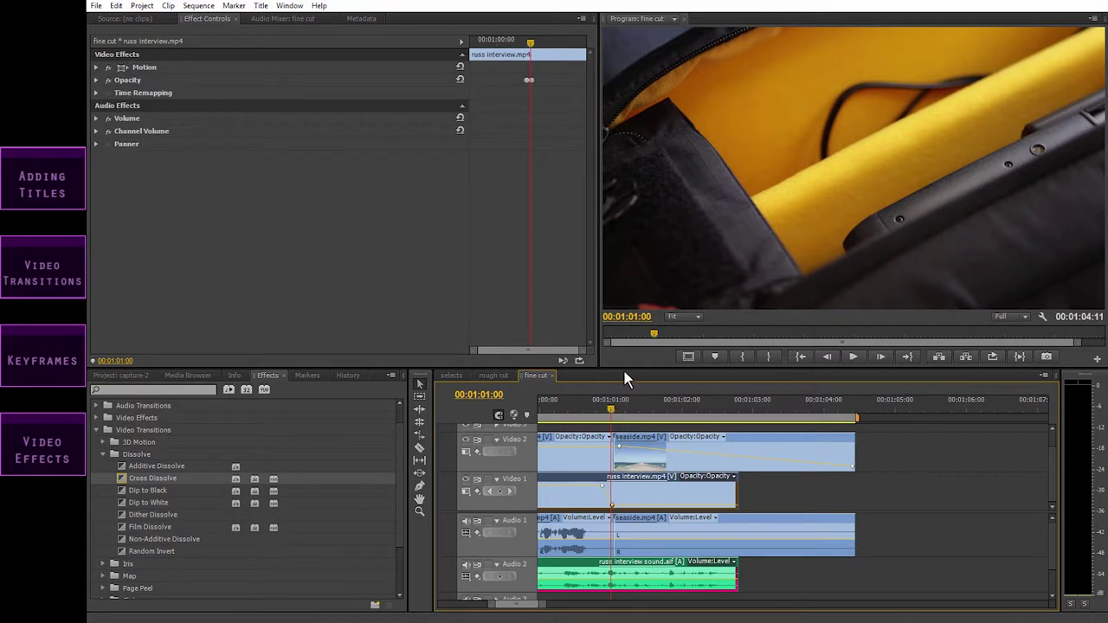
# Play the sequence from 00:01:00:19 to review the seaside clip fading over the hidden interview
pyautogui.click(610, 412)
pyautogui.moveTo(611, 411); pyautogui.dragTo(594, 411)
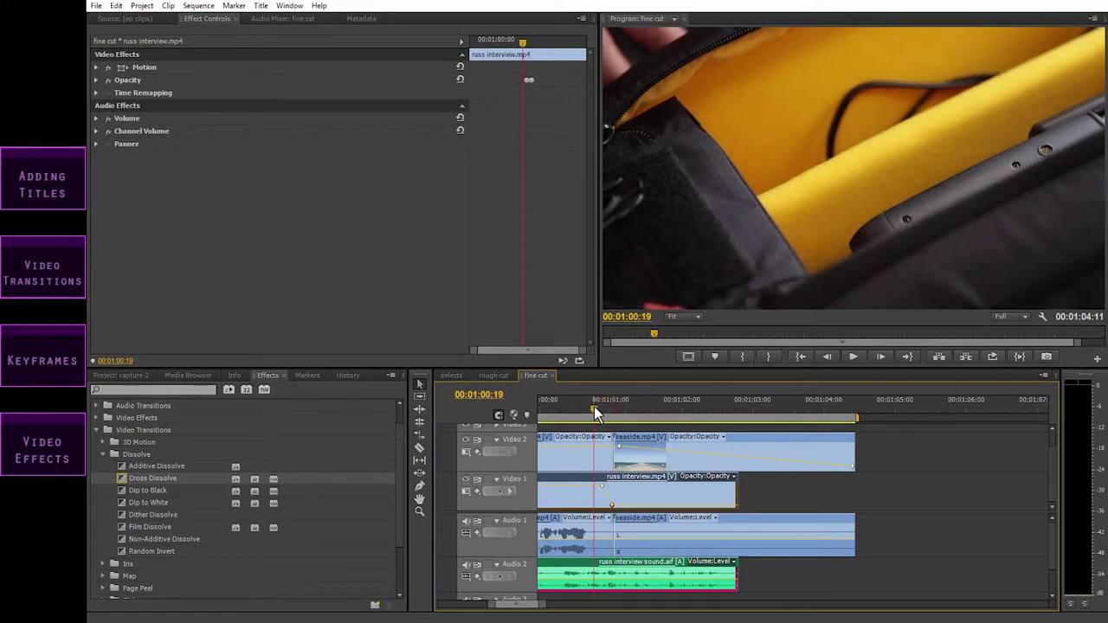
pyautogui.press('space')
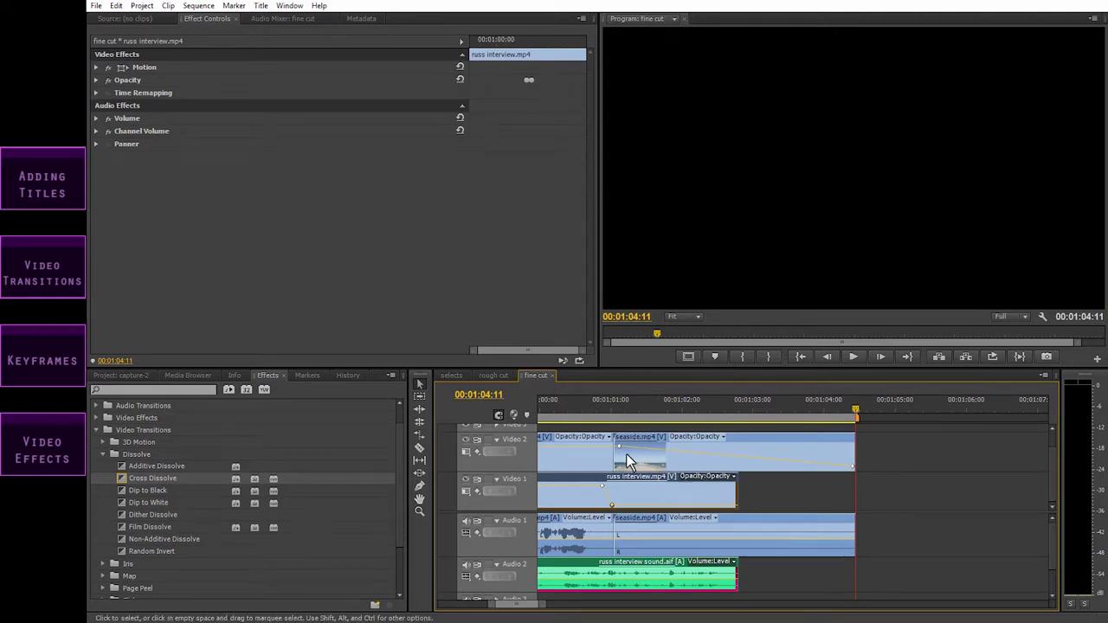
# Shift the seaside clip's opacity keyframes toward its start and end, extending the clip for access and trimming it back to 00:01:04:11
pyautogui.click(617, 448)
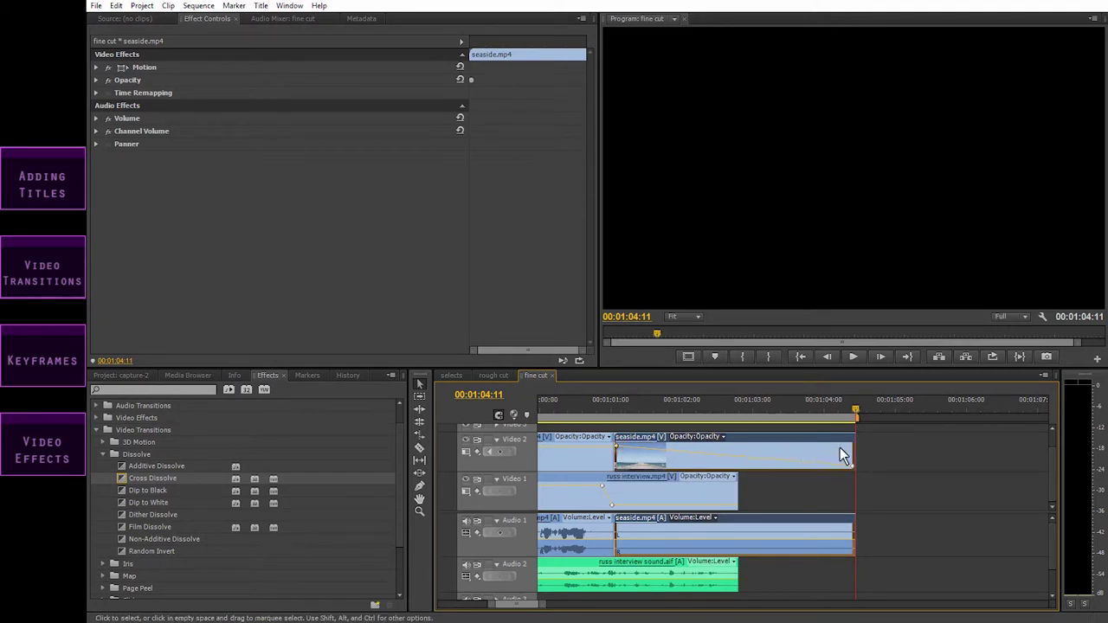
pyautogui.moveTo(853, 450); pyautogui.dragTo(876, 452)
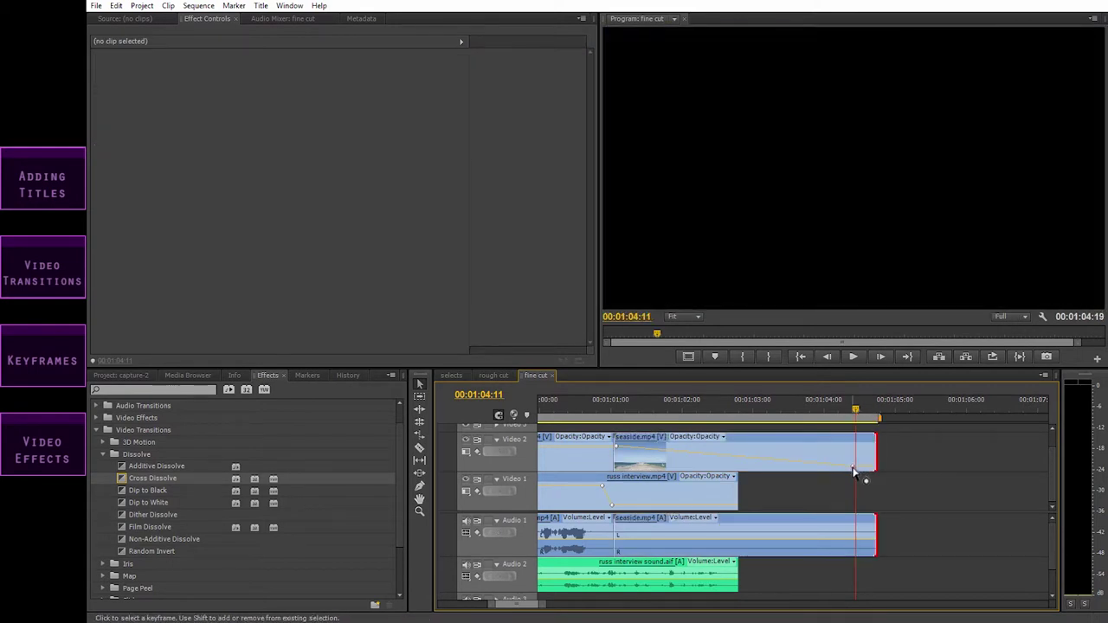
pyautogui.click(854, 471)
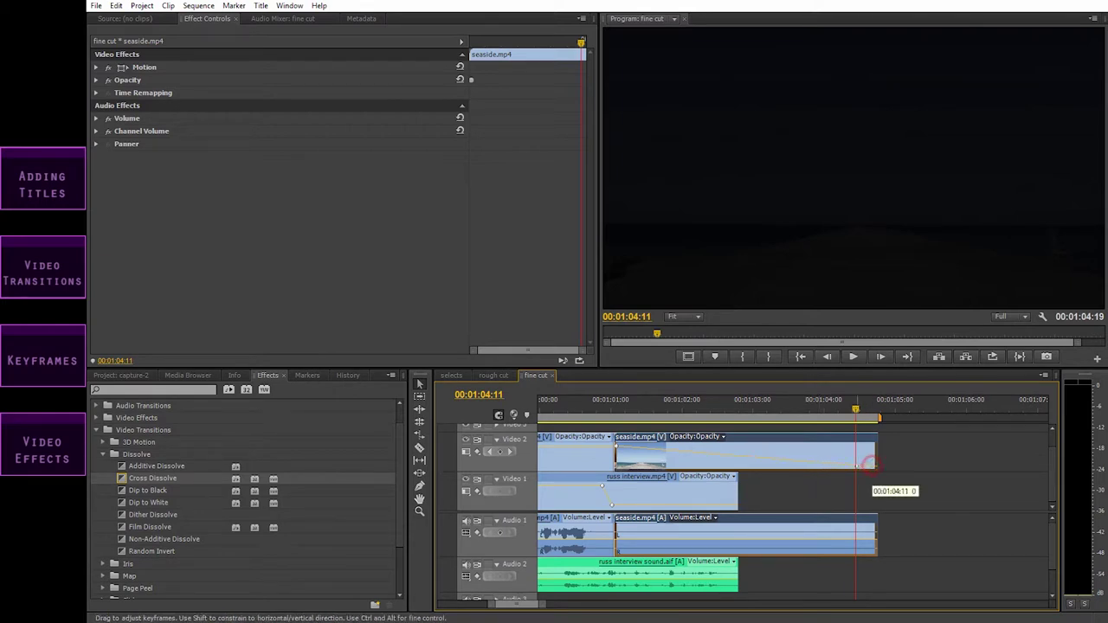
pyautogui.moveTo(873, 454); pyautogui.dragTo(854, 456)
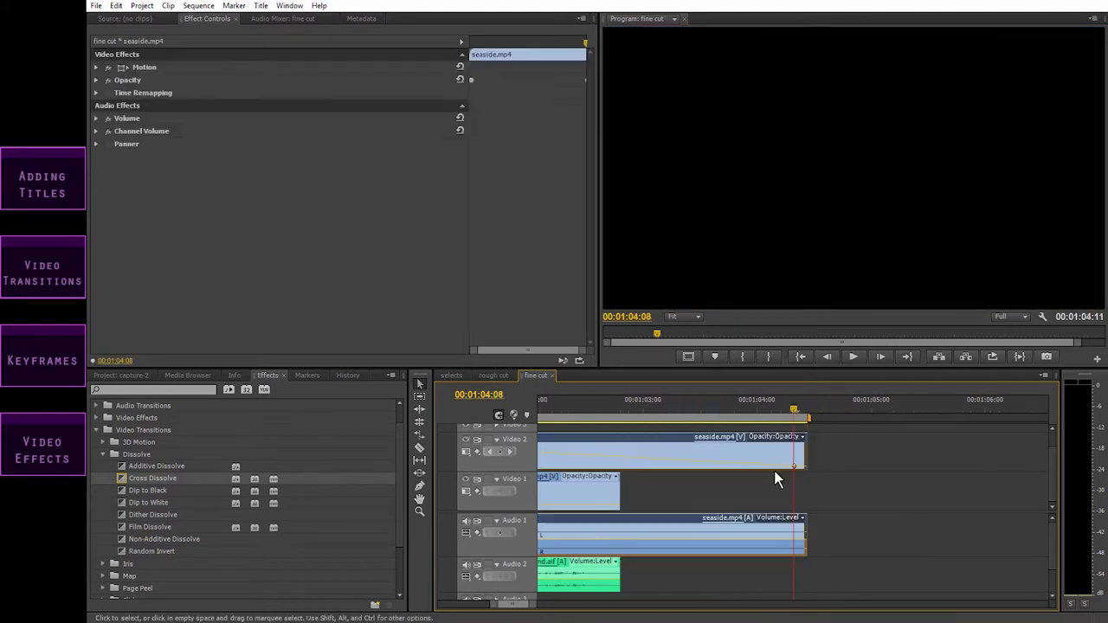
# Look at the interpolation options of the seaside clip's last opacity keyframe and close them without choosing one
pyautogui.press('=')
pyautogui.moveTo(790, 407); pyautogui.dragTo(784, 408)
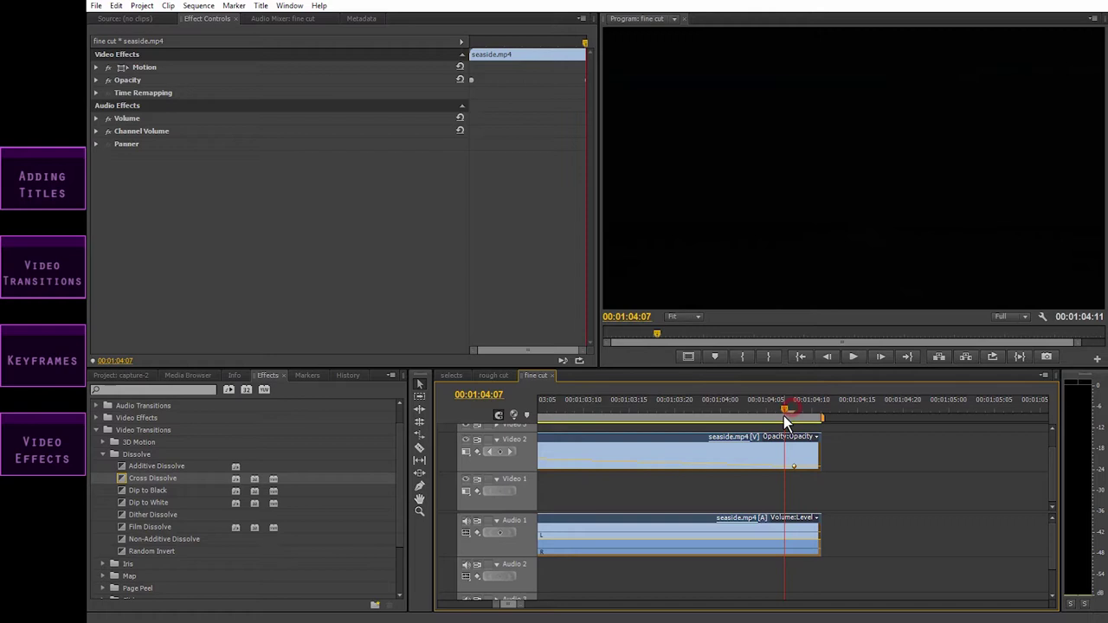
pyautogui.rightClick(795, 469)
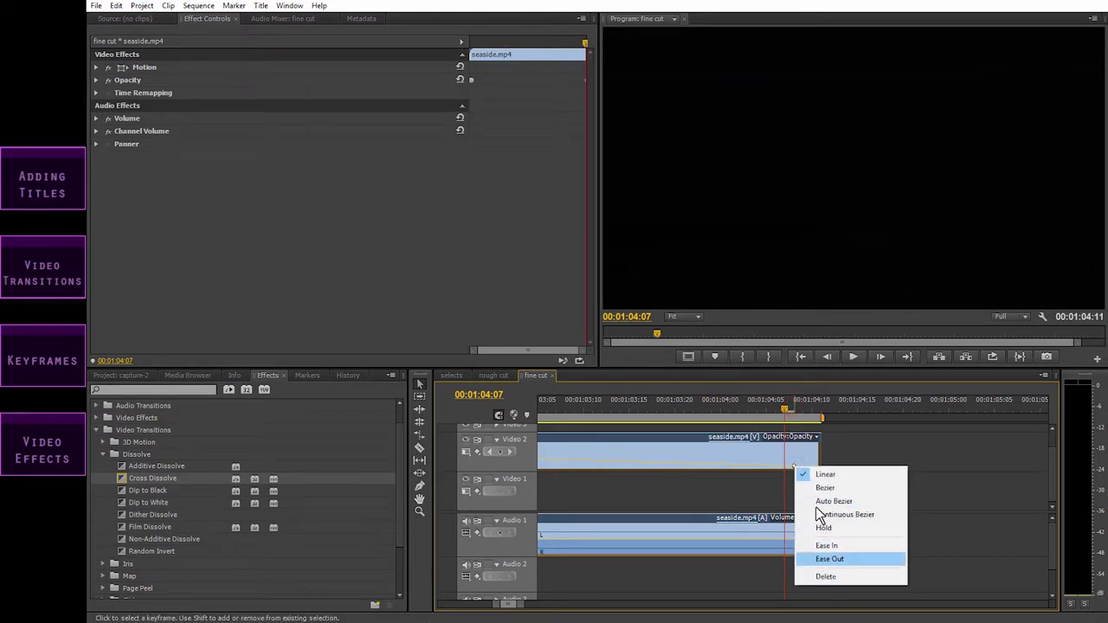
pyautogui.click(857, 442)
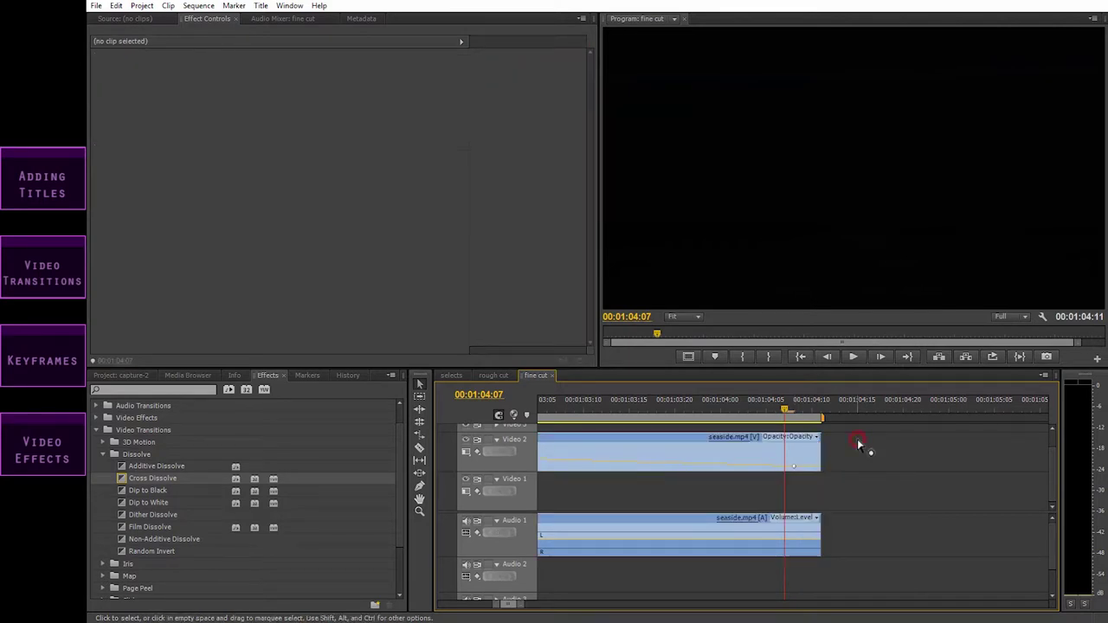
pyautogui.press('-')
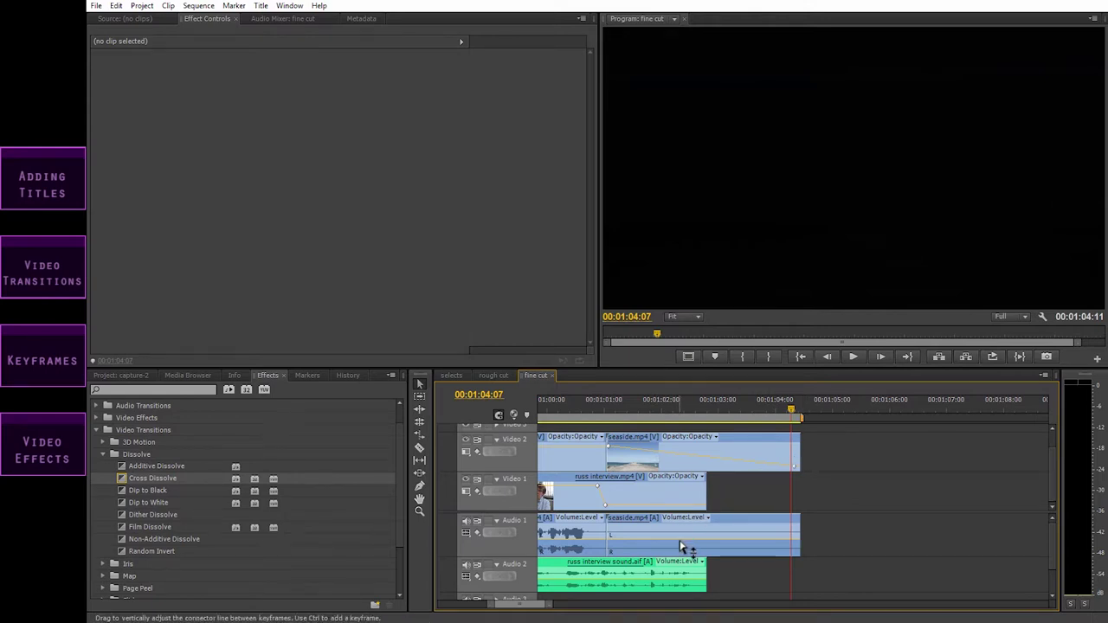
# Switch the seaside clip's timeline keyframe line to Motion Scale and set it back to Opacity
pyautogui.moveTo(682, 546)
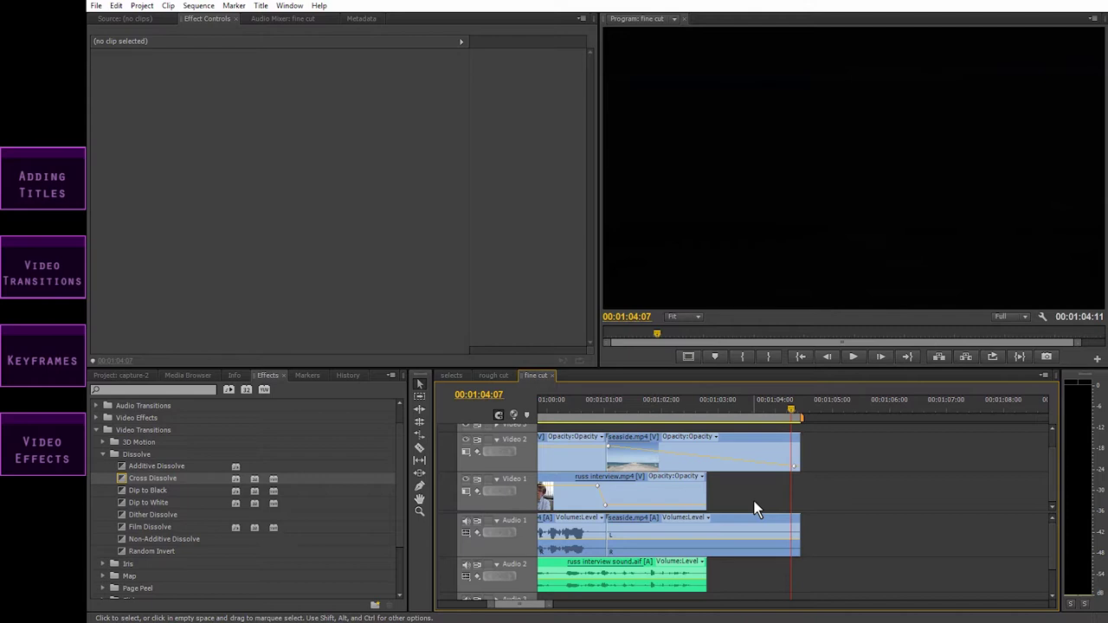
pyautogui.click(716, 437)
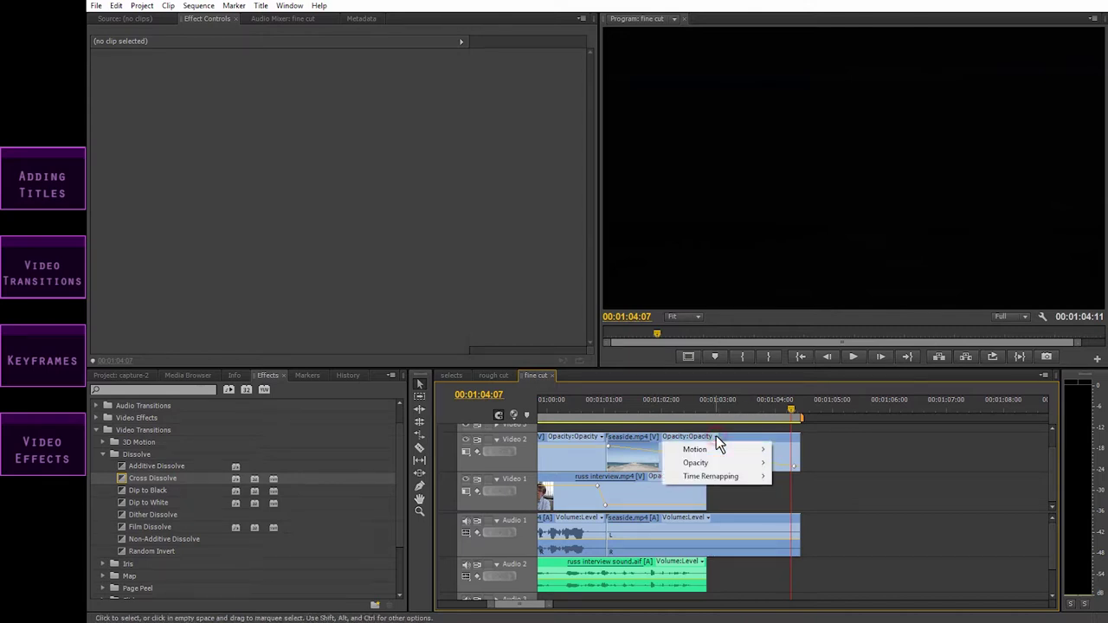
pyautogui.moveTo(714, 449)
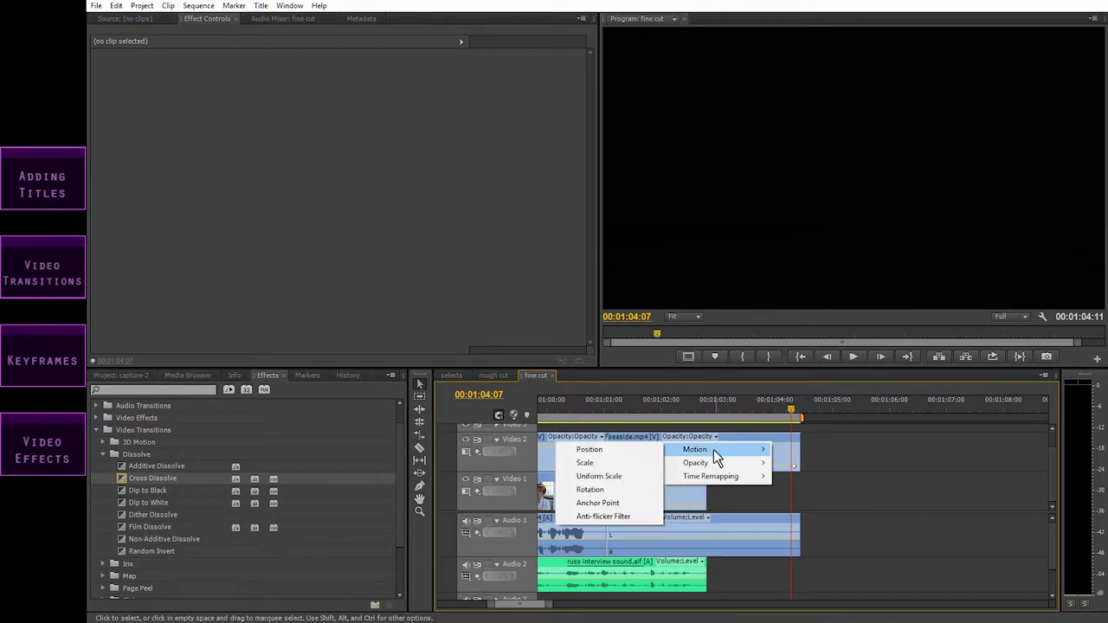
pyautogui.click(608, 464)
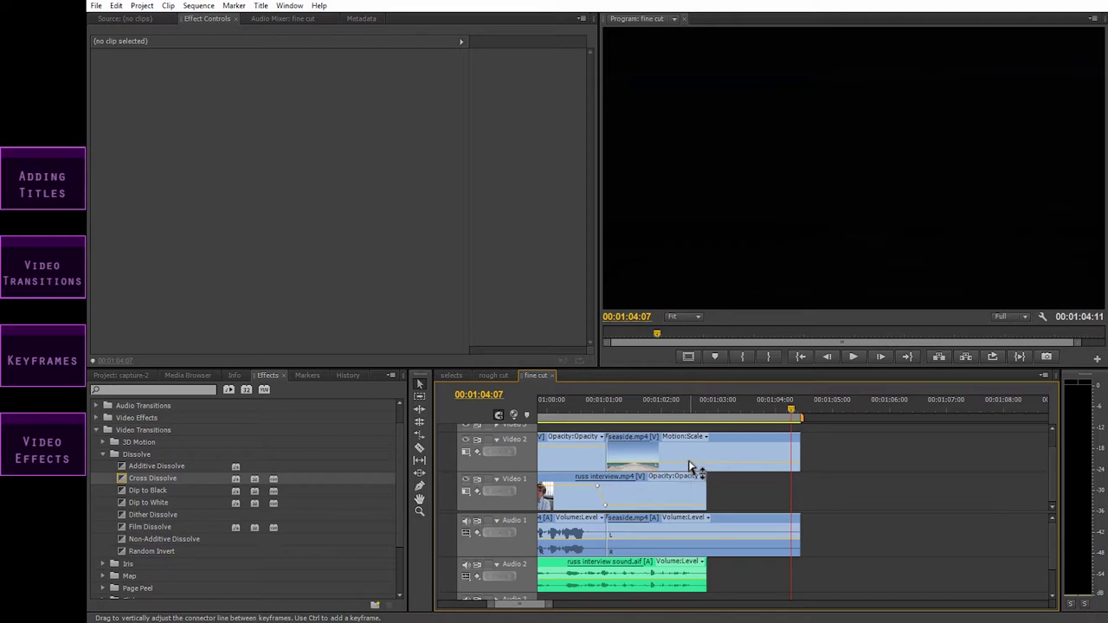
pyautogui.click(704, 438)
pyautogui.moveTo(709, 452)
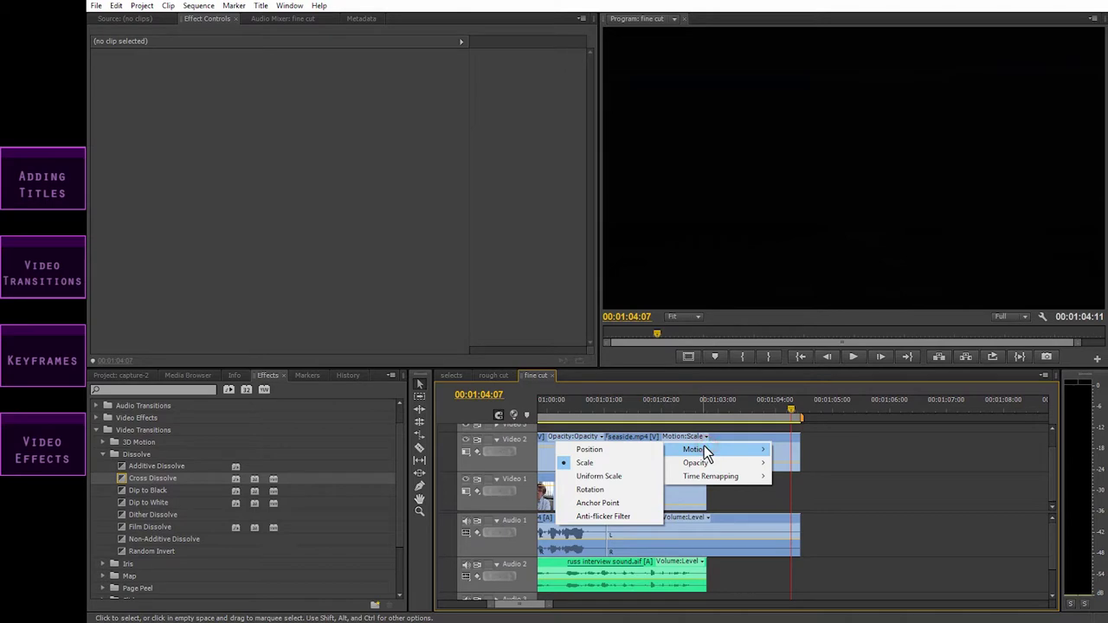
pyautogui.click(623, 465)
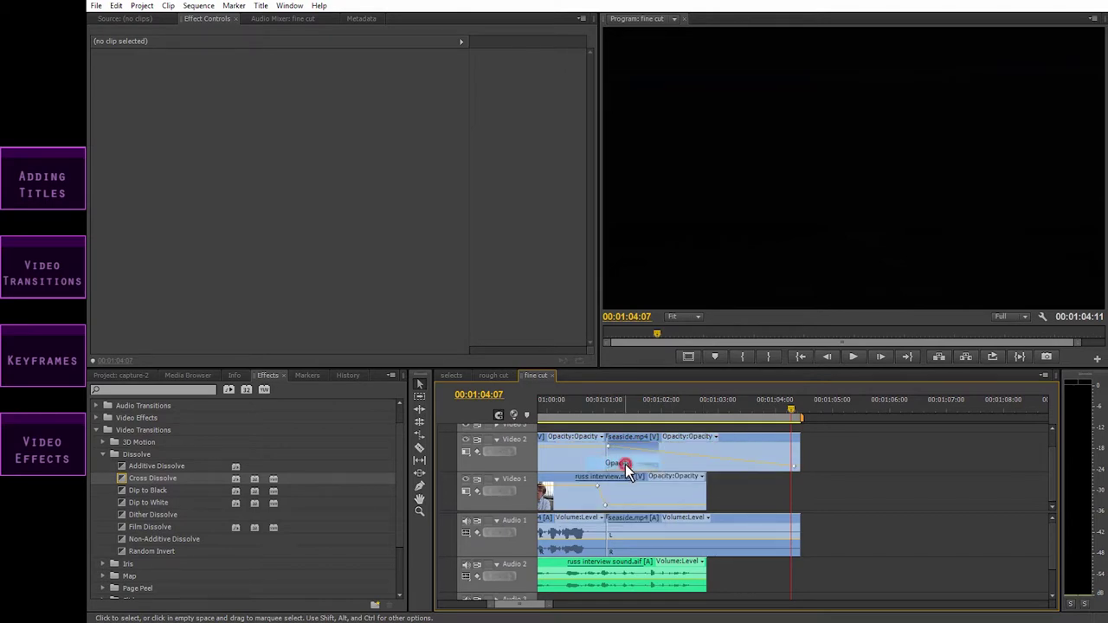
# Select the seaside clip, widen the keyframe area of its effect controls and expand the Motion settings
pyautogui.click(683, 464)
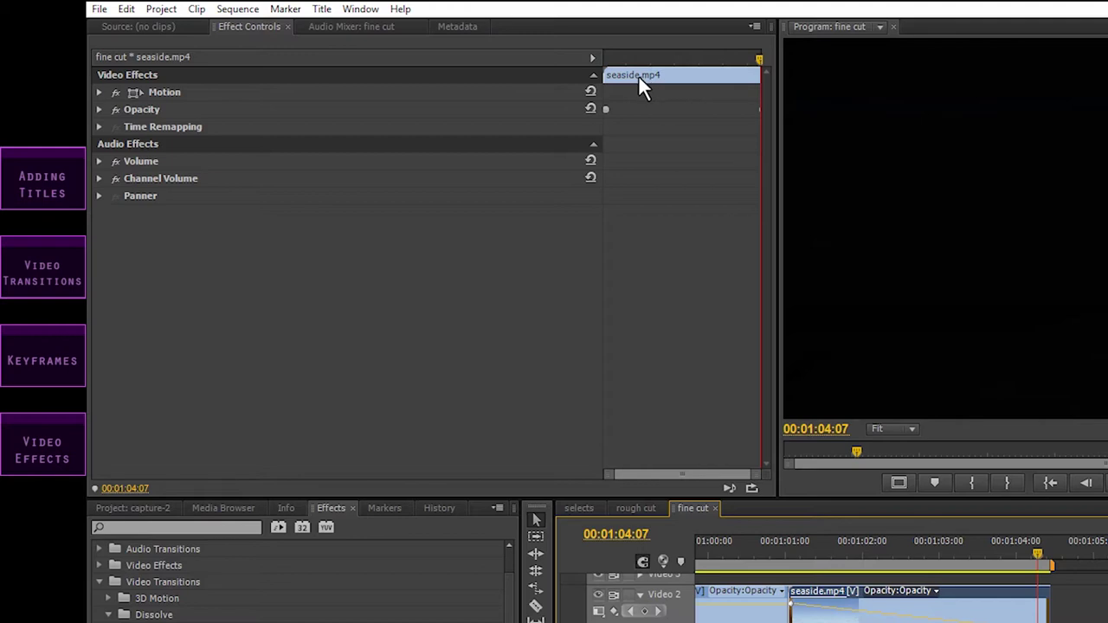
pyautogui.moveTo(601, 106); pyautogui.dragTo(443, 116)
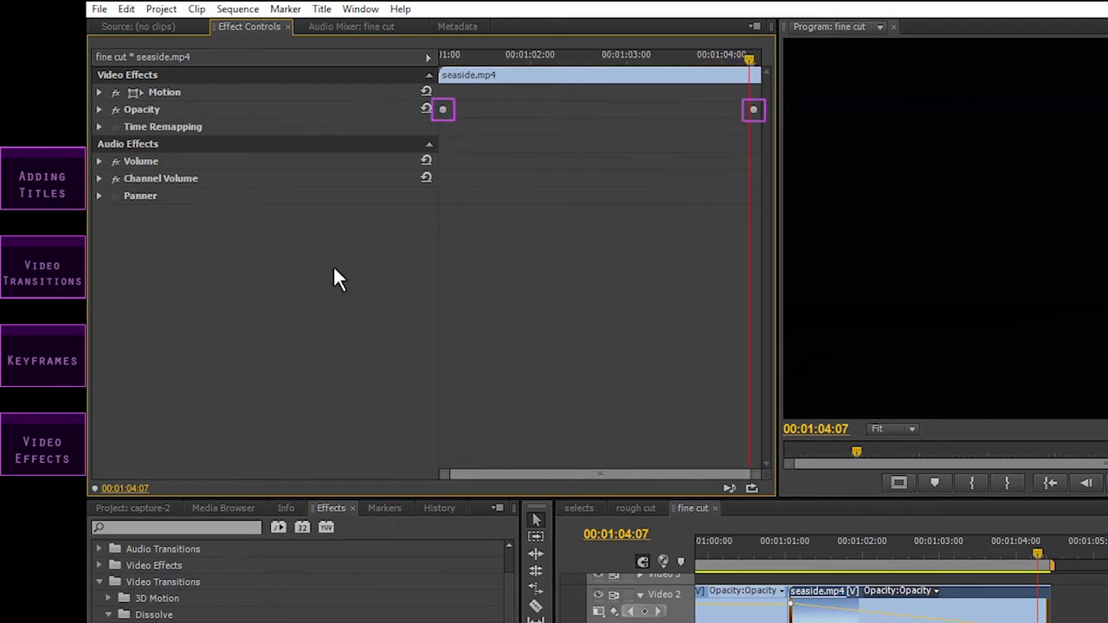
pyautogui.click(98, 92)
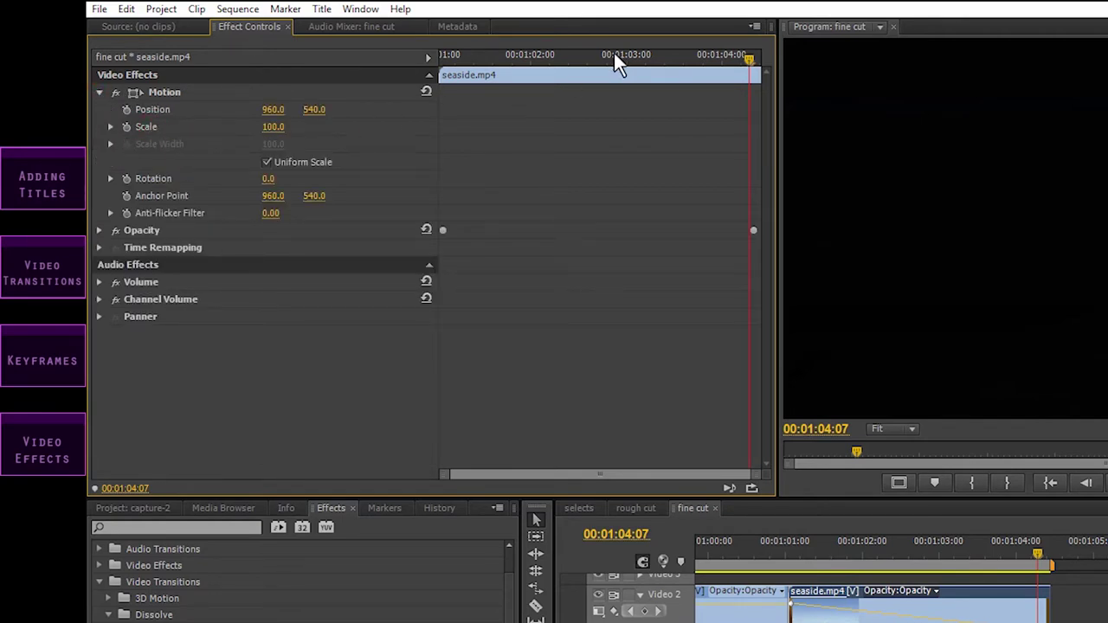
# Keyframe the seaside clip's scale at 100 at 00:01:01:02 and at 120 at 00:01:04:08
pyautogui.moveTo(613, 50); pyautogui.dragTo(445, 74)
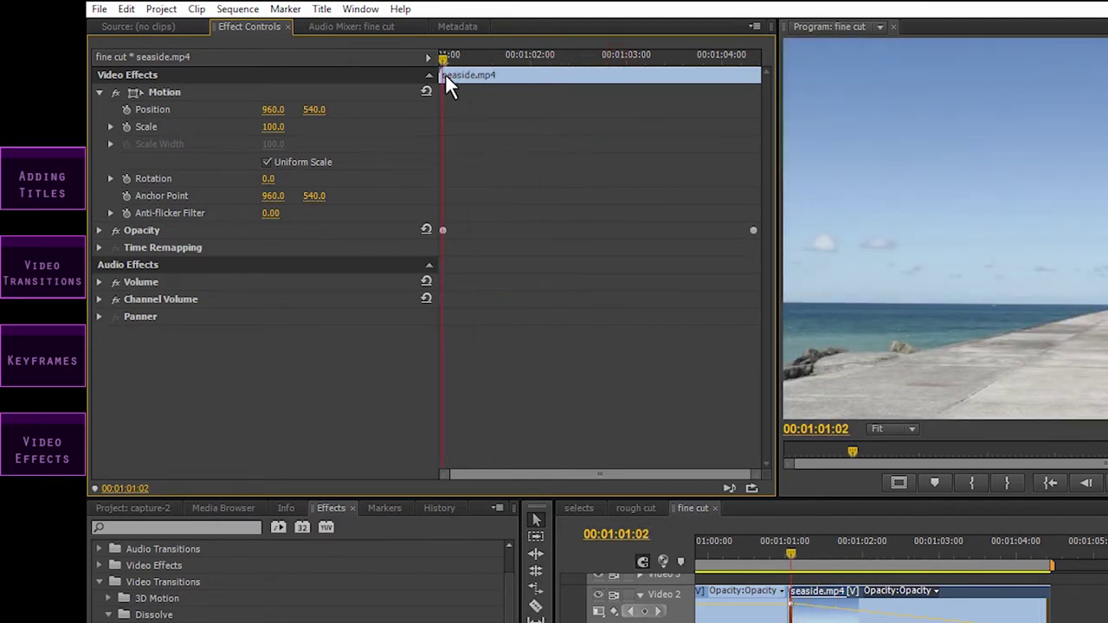
pyautogui.click(127, 127)
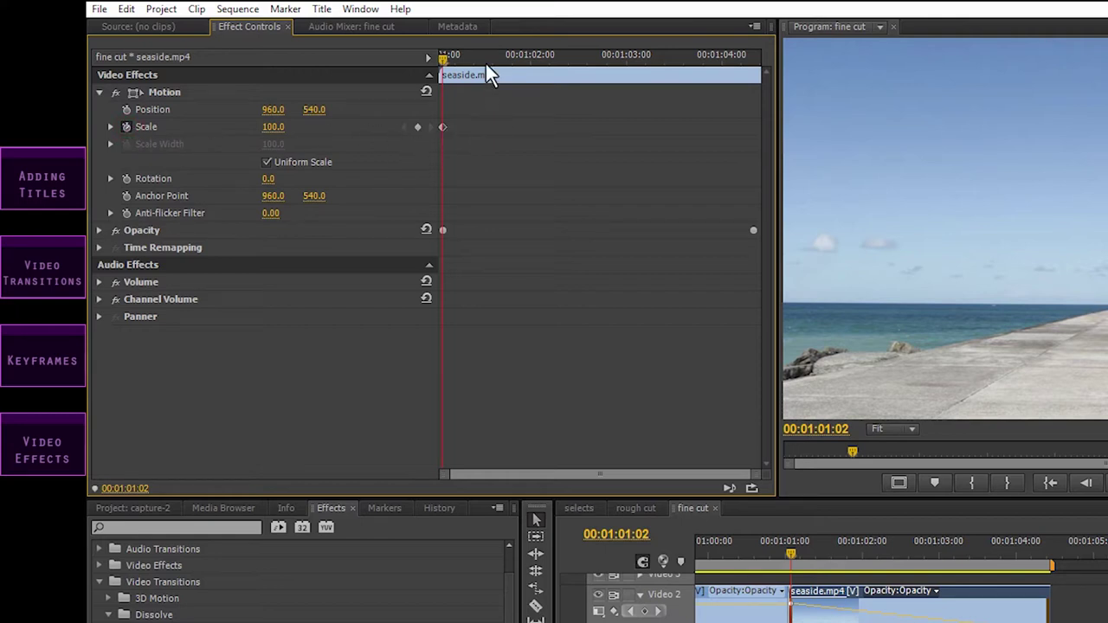
pyautogui.moveTo(447, 57); pyautogui.dragTo(758, 59)
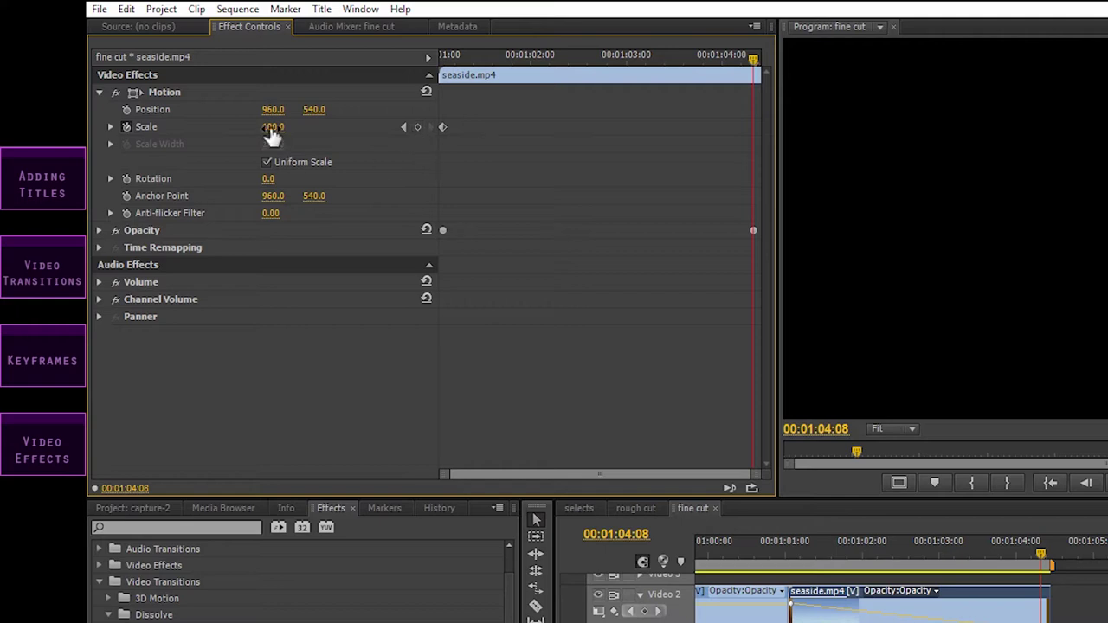
pyautogui.moveTo(273, 128)
pyautogui.mouseDown()
pyautogui.moveTo(304, 128)
pyautogui.moveTo(277, 128)
pyautogui.mouseUp()
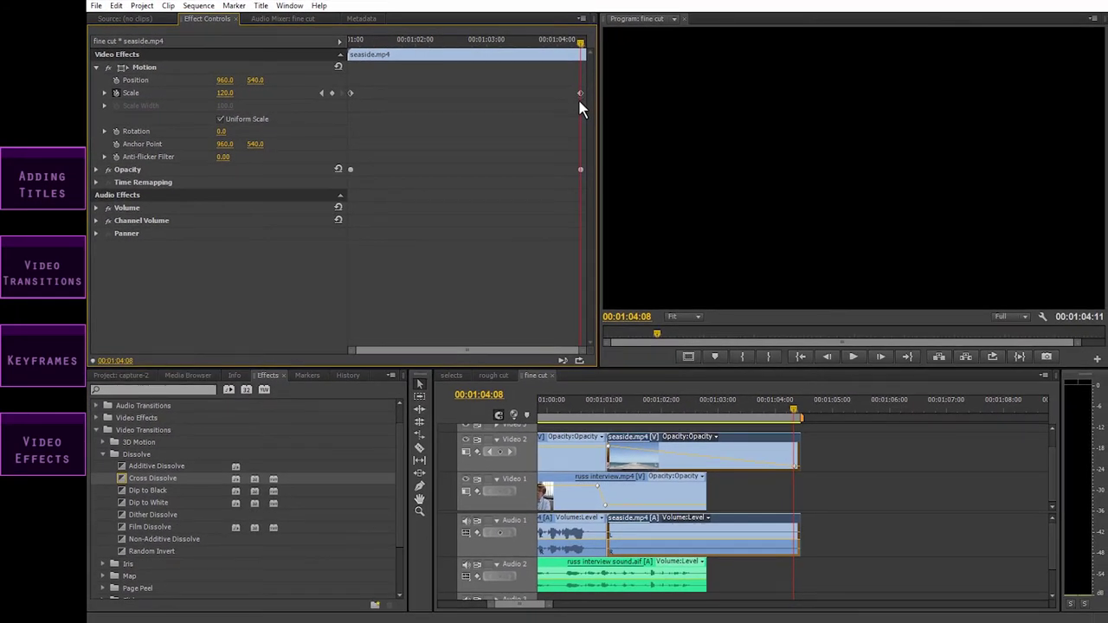
# Play the seaside clip repeatedly from just before its start to review the keyframed zoom
pyautogui.moveTo(803, 420); pyautogui.dragTo(581, 410)
pyautogui.press('space')
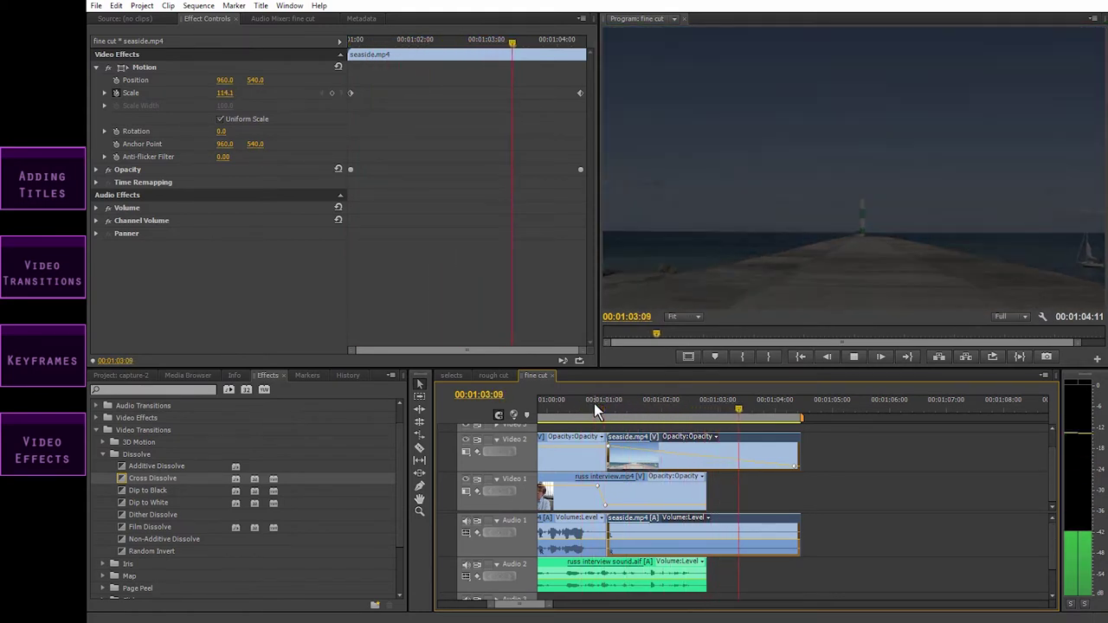
pyautogui.moveTo(594, 403); pyautogui.dragTo(630, 415)
pyautogui.press('space')
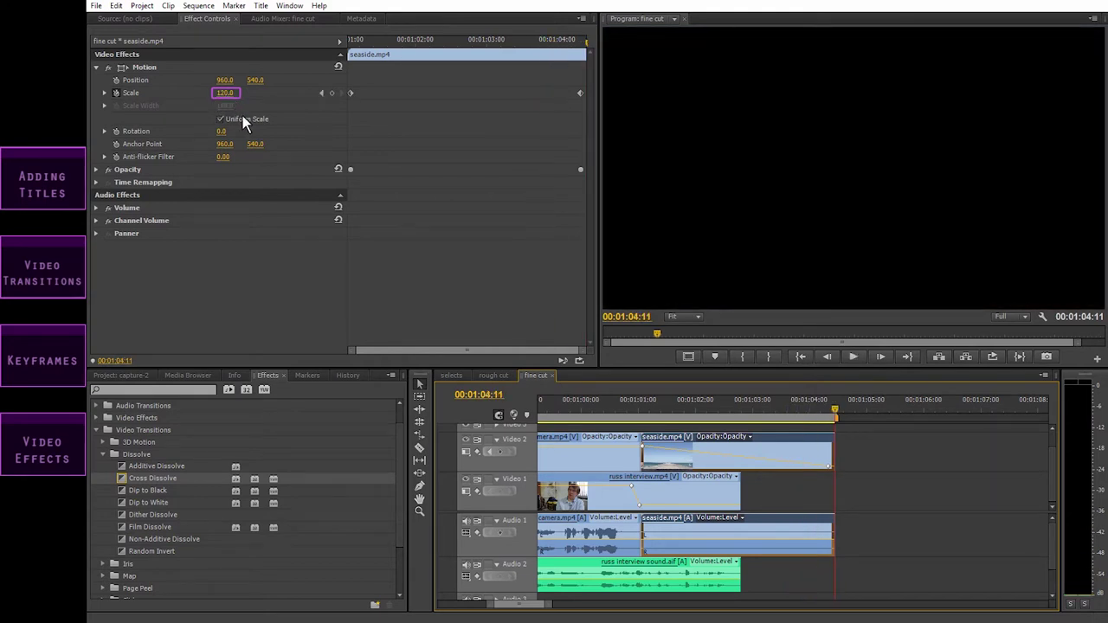
pyautogui.click(631, 408)
pyautogui.press('space')
pyautogui.click(631, 408)
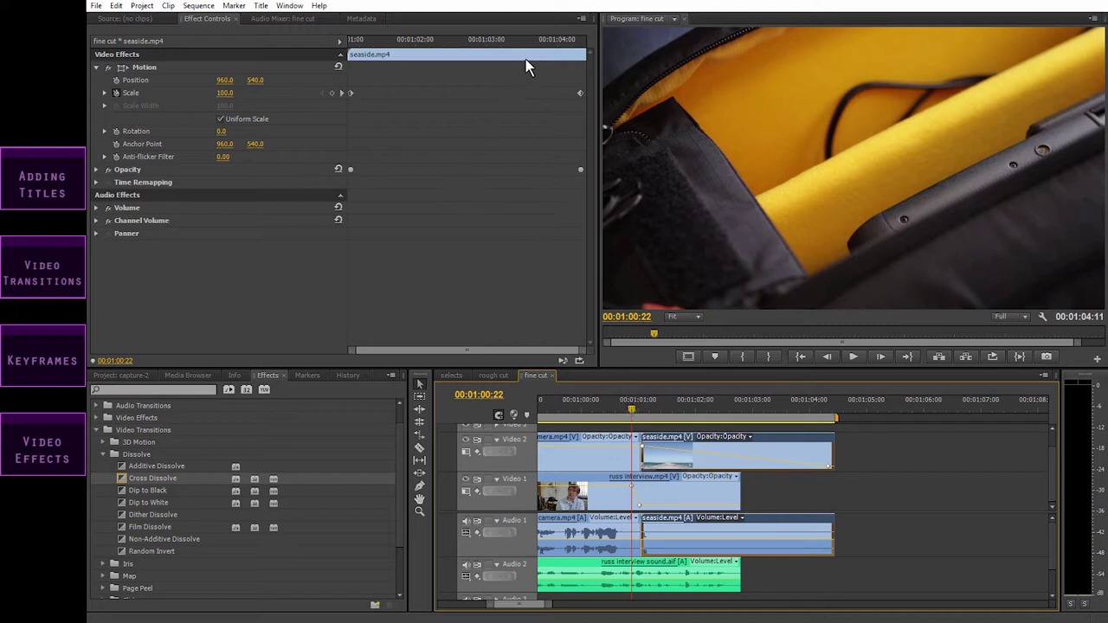
# Set the seaside clip's scale keyframe at 00:01:04:08 to 110 and play the gentler zoom
pyautogui.moveTo(547, 39); pyautogui.dragTo(581, 38)
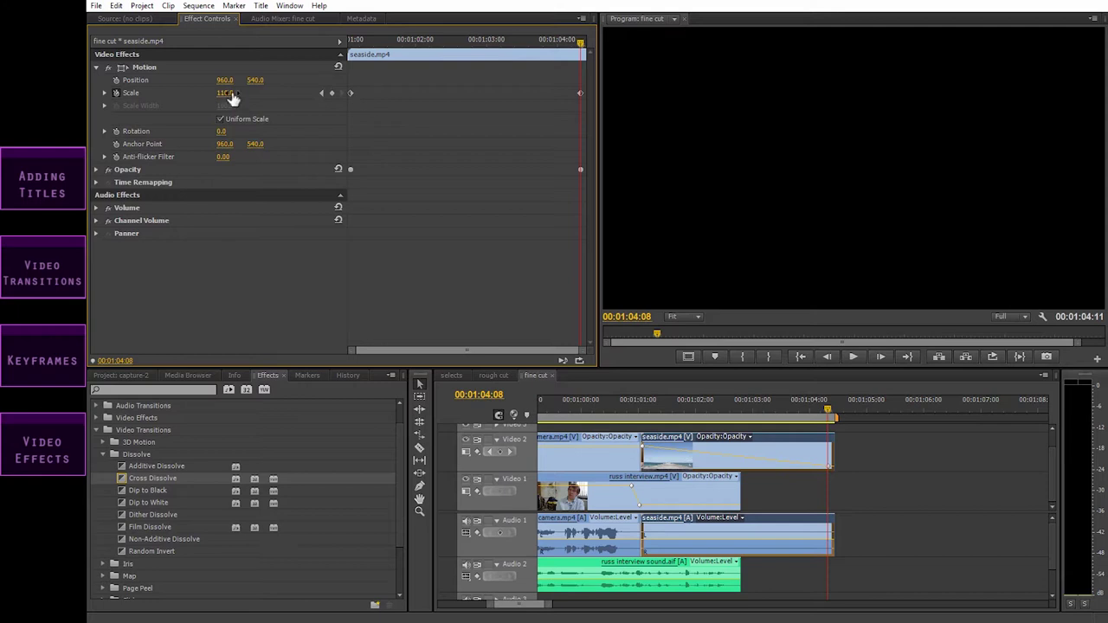
pyautogui.moveTo(829, 415); pyautogui.dragTo(638, 412)
pyautogui.press('space')
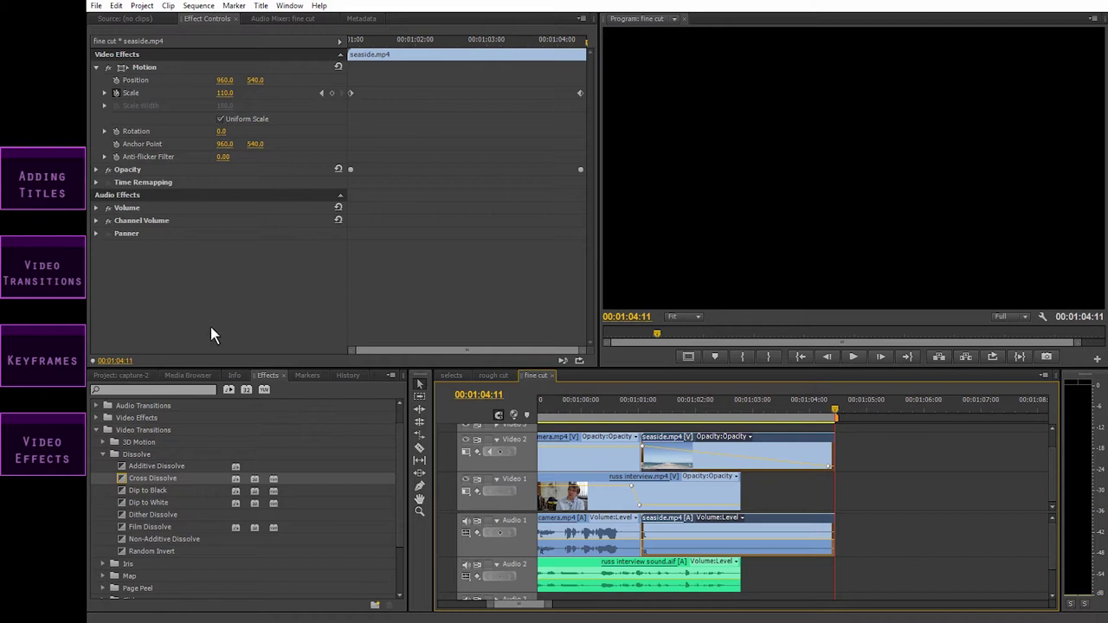
# Collapse the Video Transitions folder and expand the Video Effects folder to show its effect categories
pyautogui.click(268, 379)
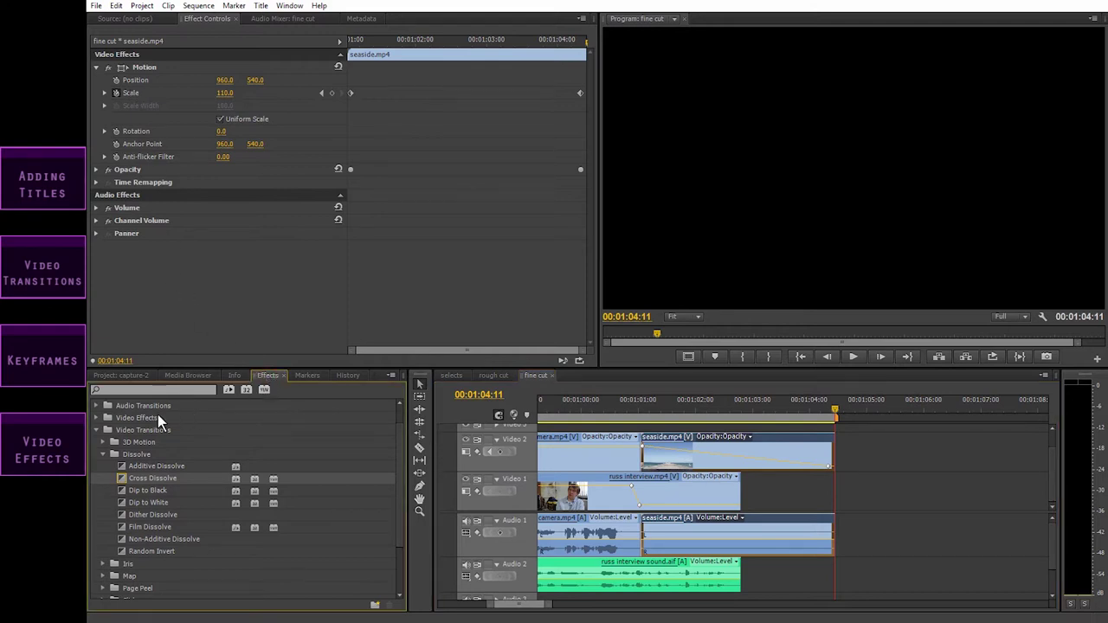
pyautogui.click(97, 431)
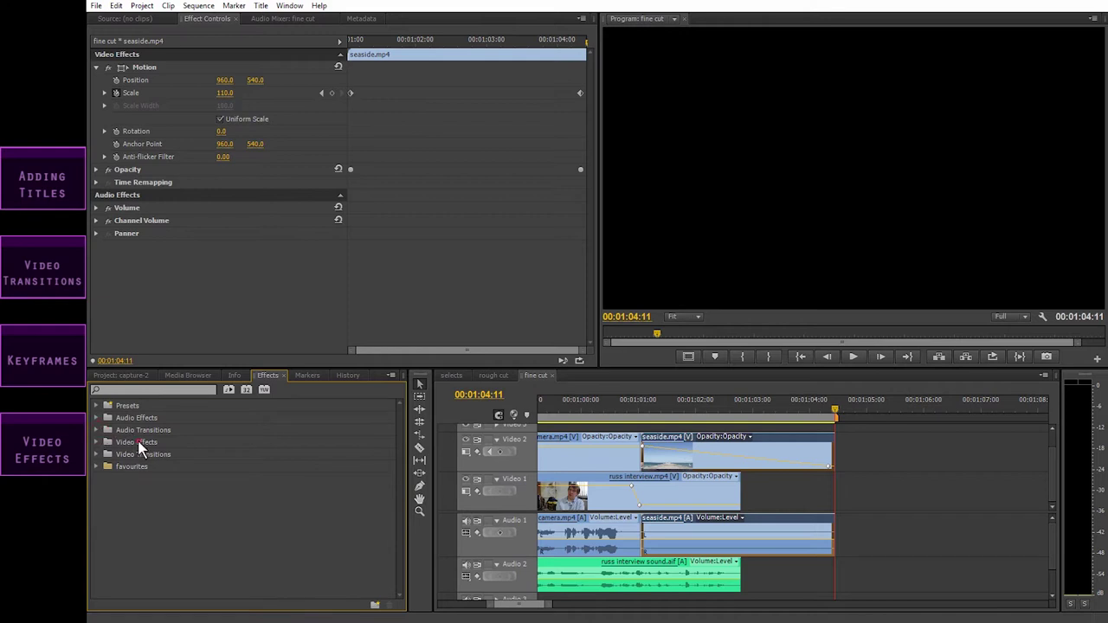
pyautogui.click(136, 443)
pyautogui.click(96, 441)
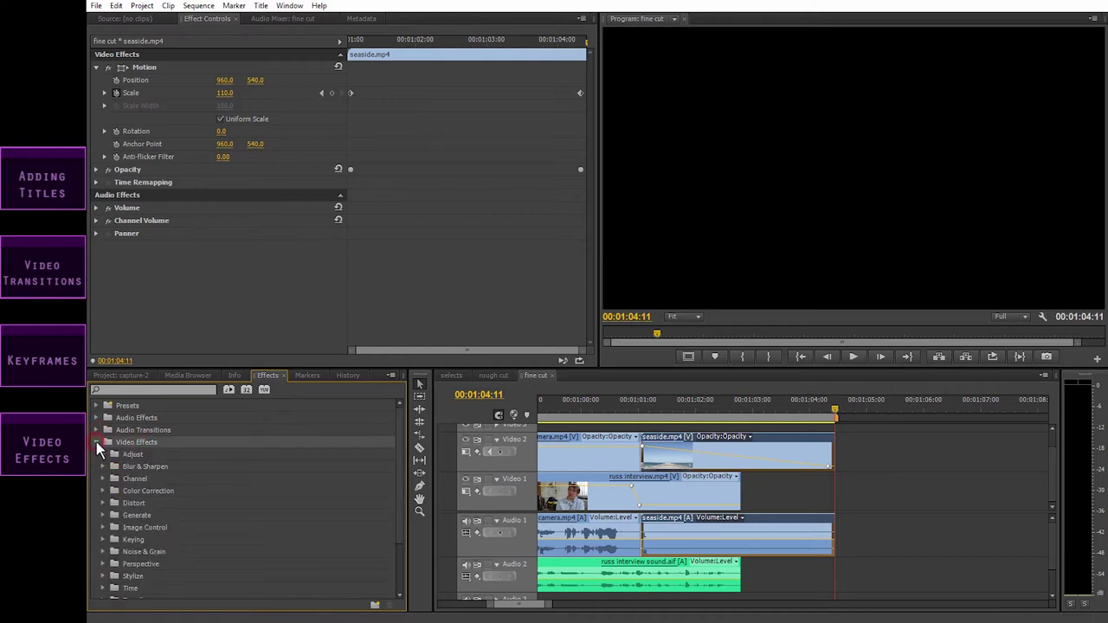
pyautogui.scroll(-3, 145, 472)
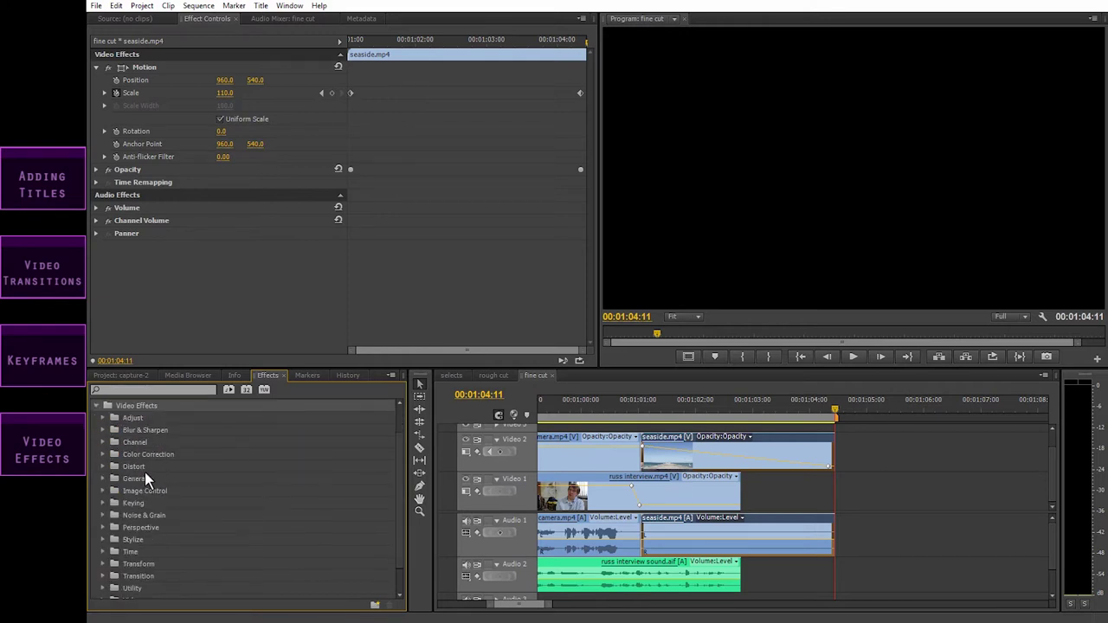
pyautogui.scroll(-1, 132, 462)
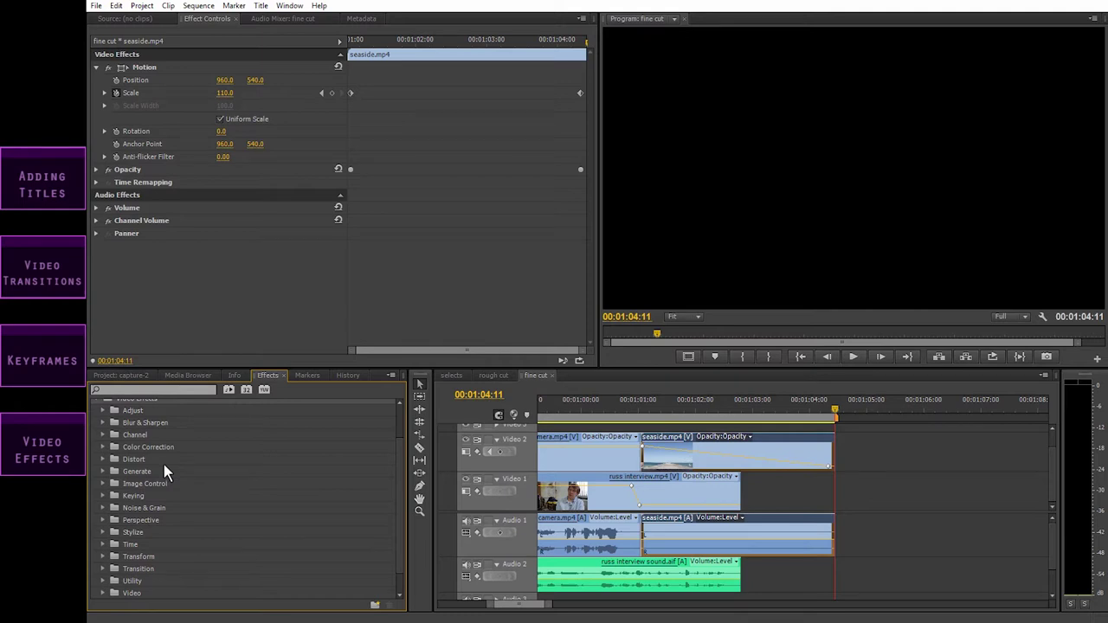
# Move the playhead to 00:00:54:20 over the name title and bring its Video 3 track into view
pyautogui.click(642, 411)
pyautogui.moveTo(642, 410)
pyautogui.mouseDown()
pyautogui.moveTo(605, 407)
pyautogui.moveTo(662, 401)
pyautogui.mouseUp()
pyautogui.press('-')
pyautogui.press('-')
pyautogui.press('-')
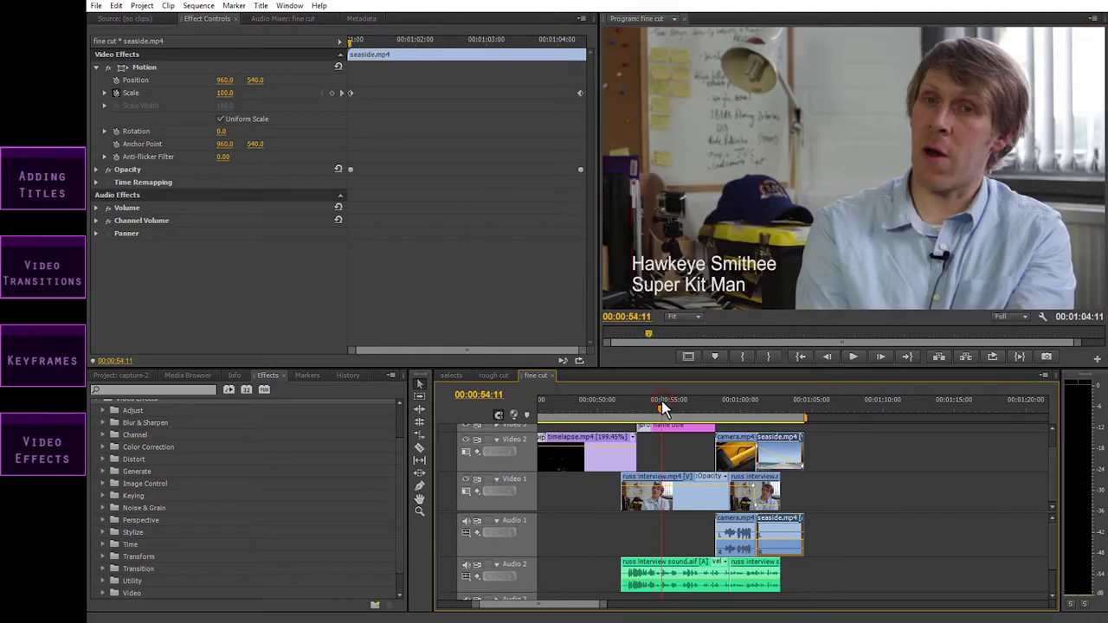
pyautogui.press('=')
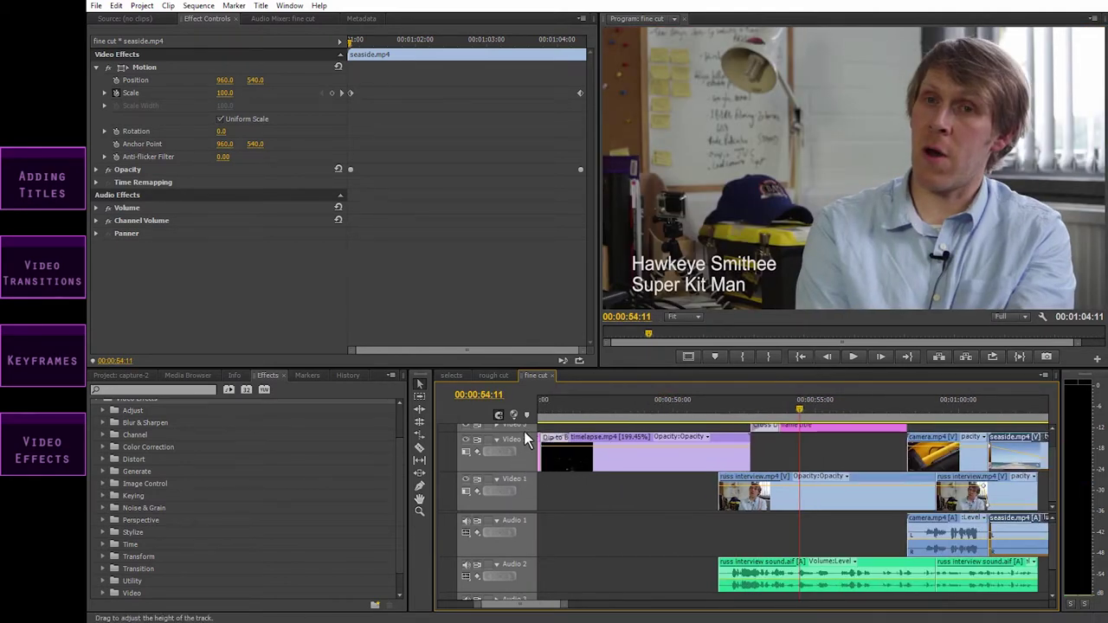
pyautogui.scroll(2, 524, 451)
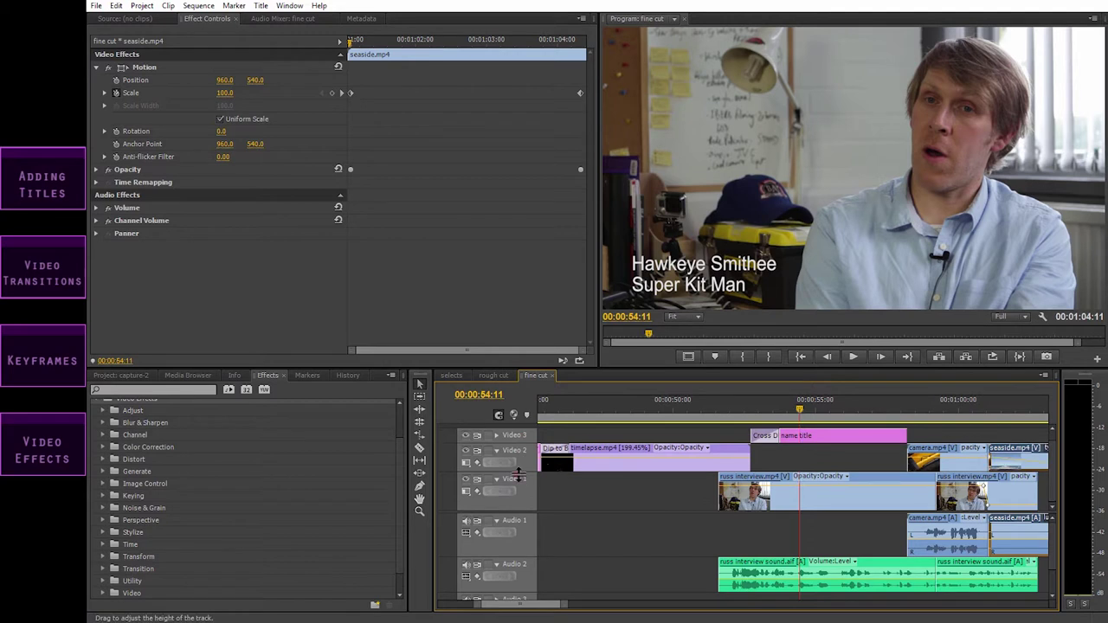
pyautogui.scroll(1, 517, 487)
pyautogui.click(809, 405)
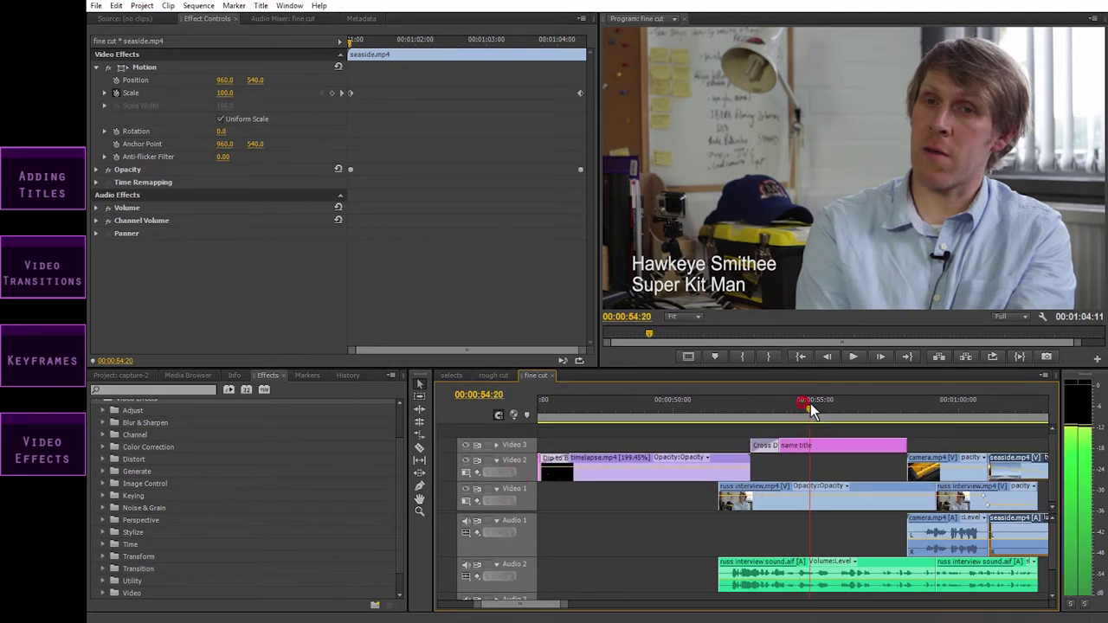
pyautogui.scroll(-3, 554, 609)
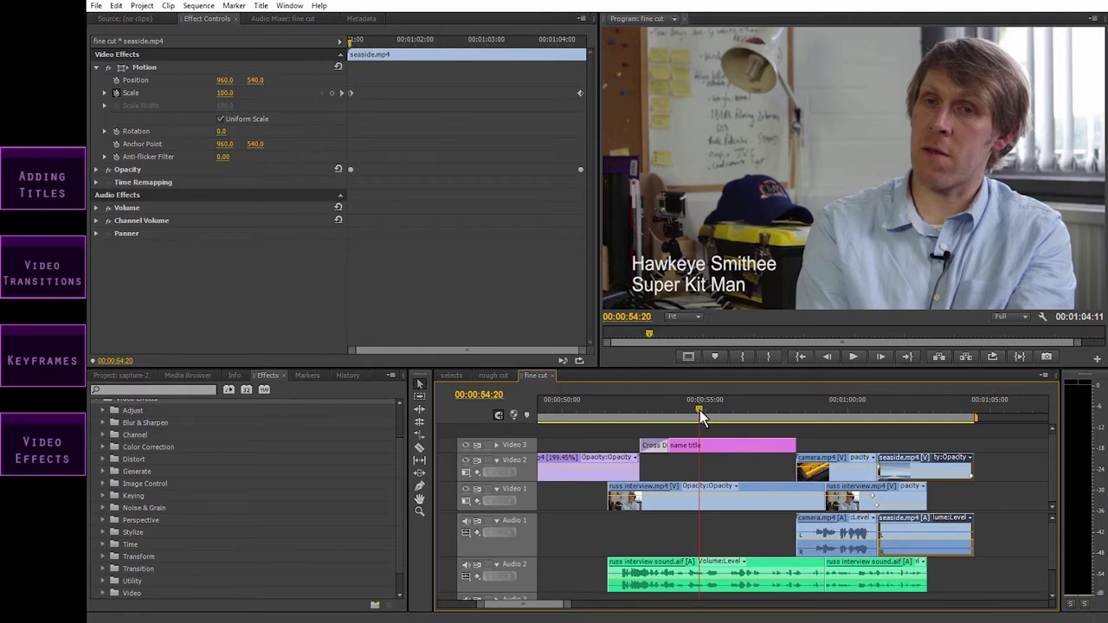
# Open the name title clip for editing, enable its solid black background and close the title
pyautogui.click(691, 448)
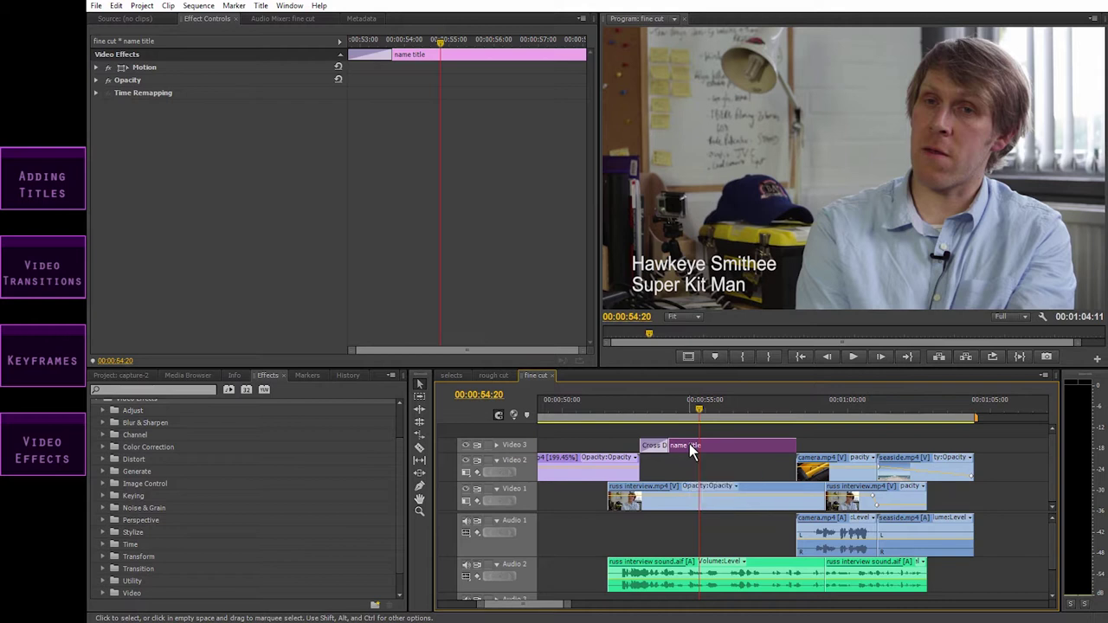
pyautogui.doubleClick(689, 445)
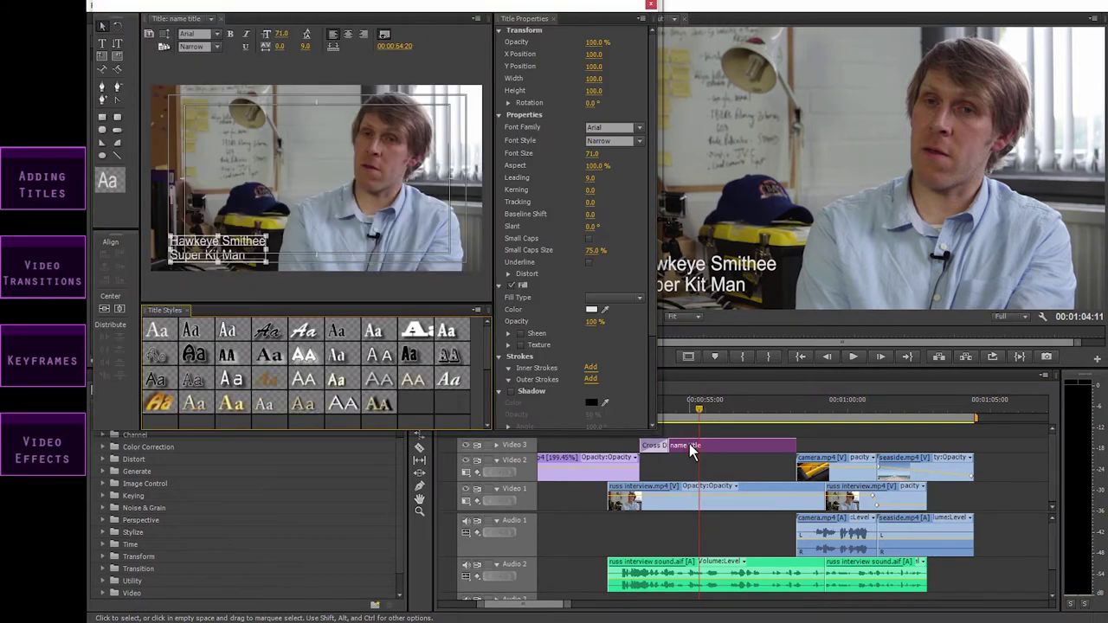
pyautogui.scroll(-5, 639, 334)
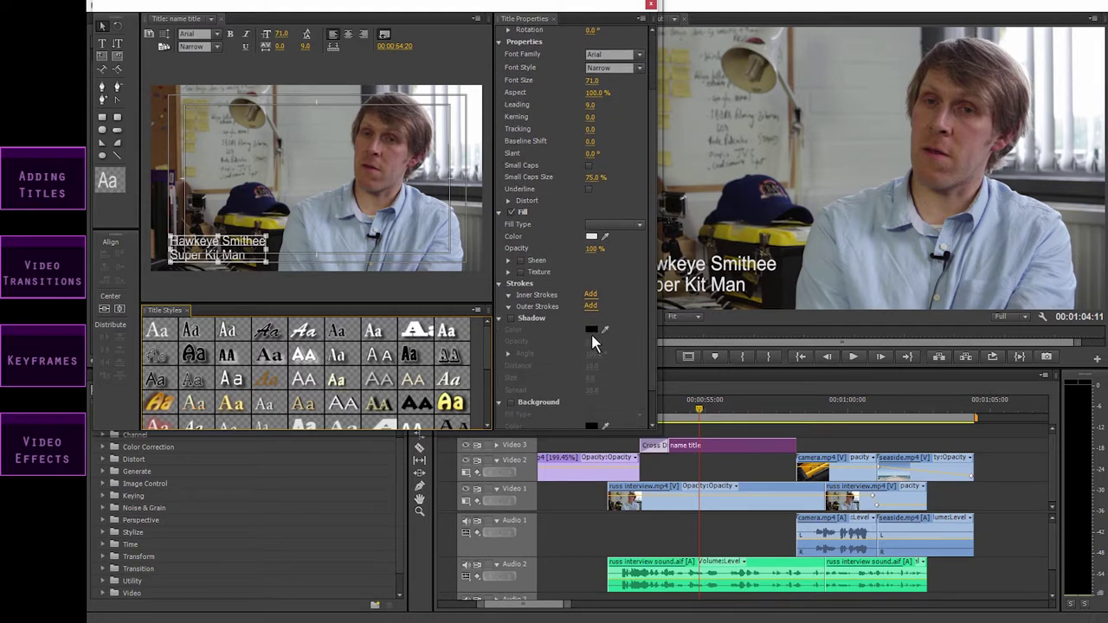
pyautogui.scroll(-1, 533, 355)
pyautogui.click(511, 363)
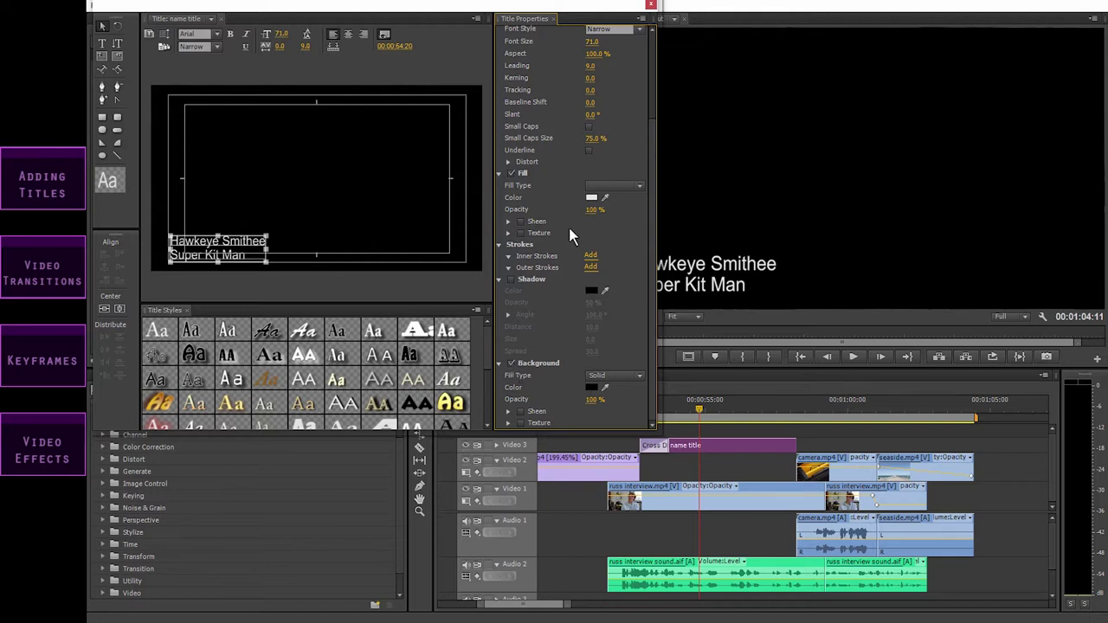
pyautogui.click(650, 4)
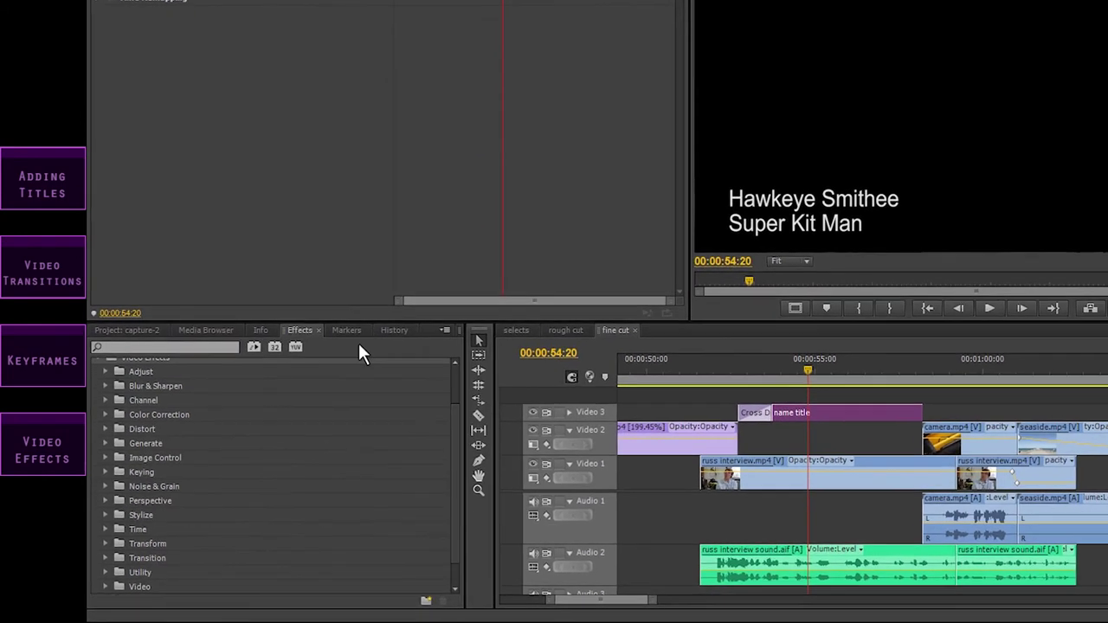
# Search the effects for "crop" and apply the Crop effect to the name title clip on Video 3
pyautogui.click(300, 330)
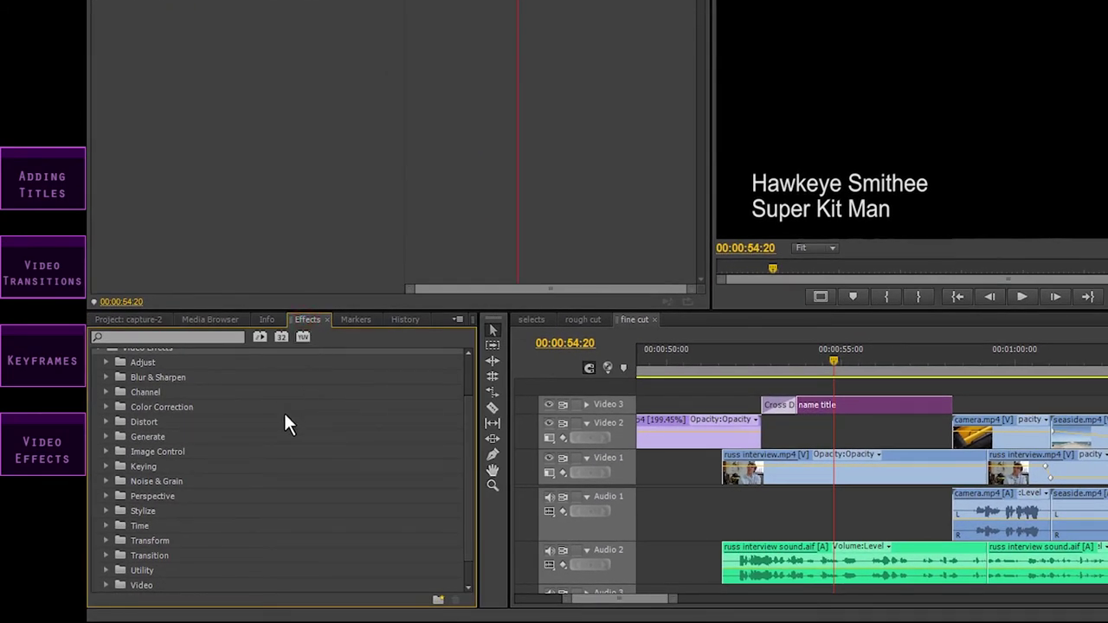
pyautogui.scroll(2, 190, 420)
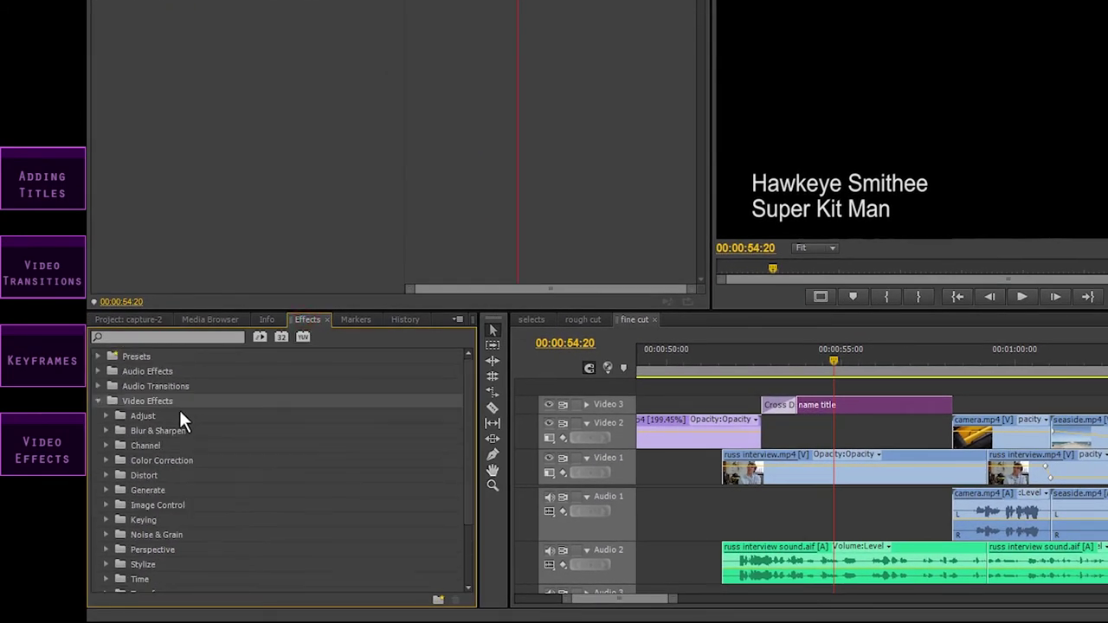
pyautogui.click(164, 337)
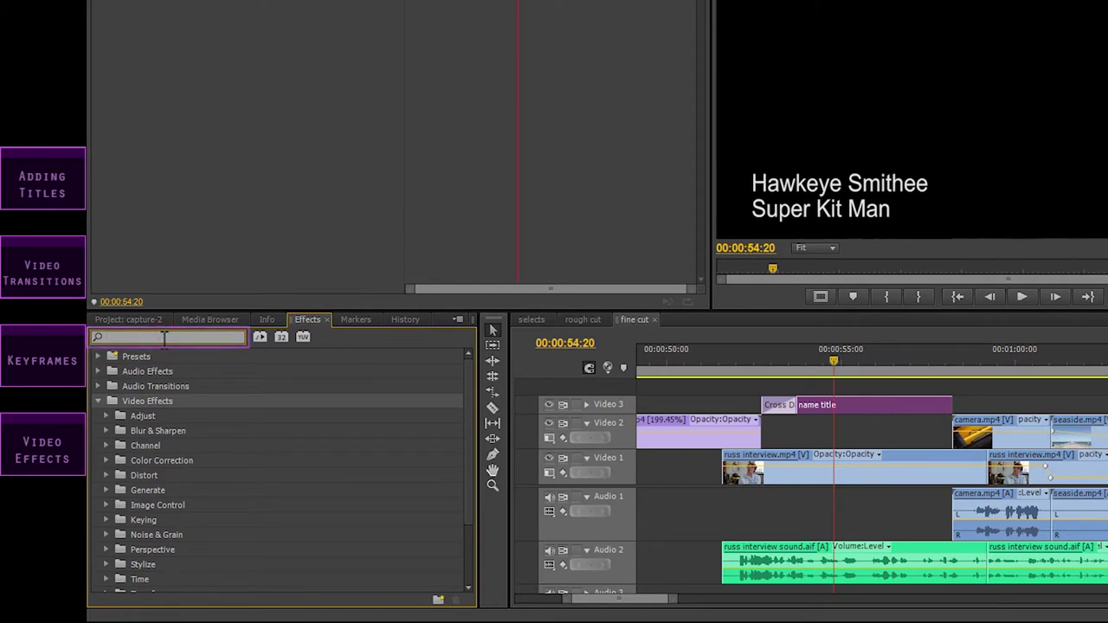
pyautogui.write('crop')
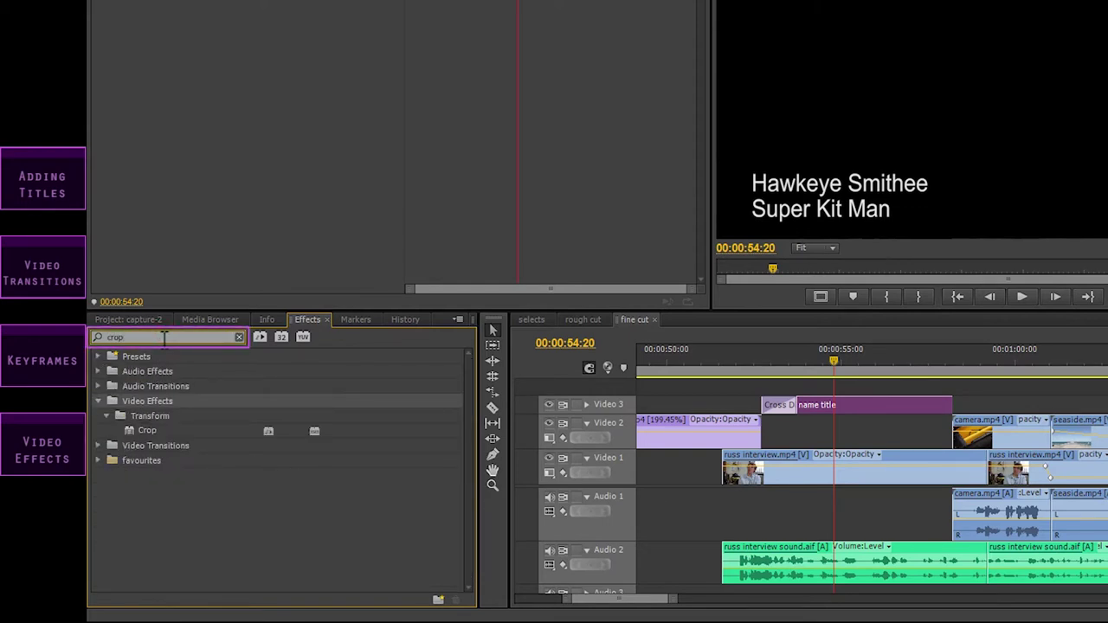
pyautogui.click(152, 430)
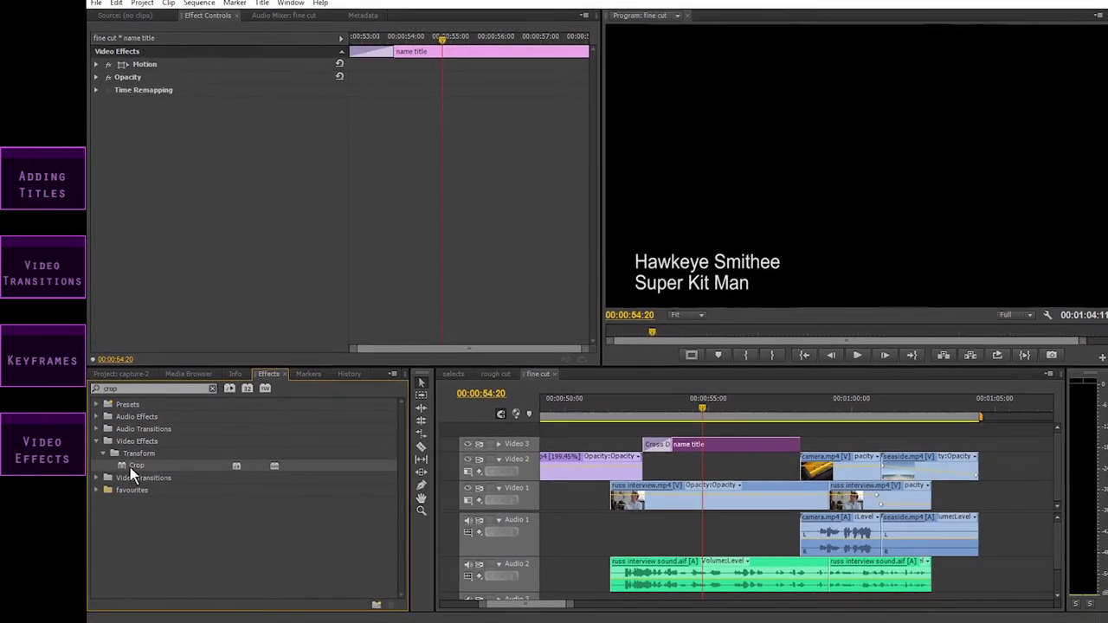
pyautogui.moveTo(136, 457); pyautogui.dragTo(692, 445)
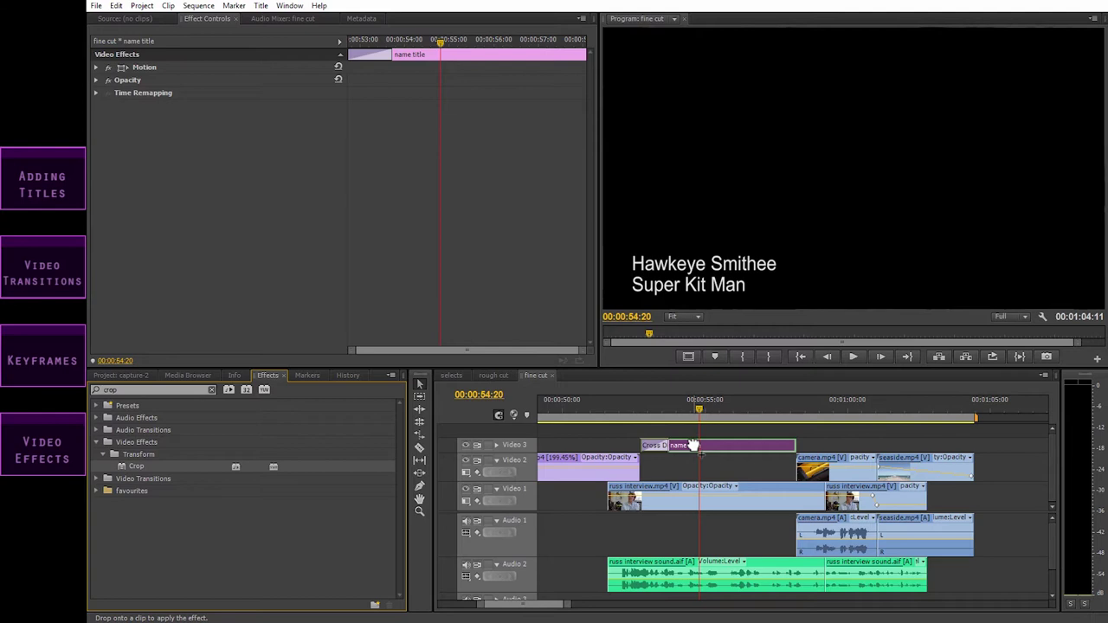
pyautogui.moveTo(692, 445); pyautogui.dragTo(687, 443)
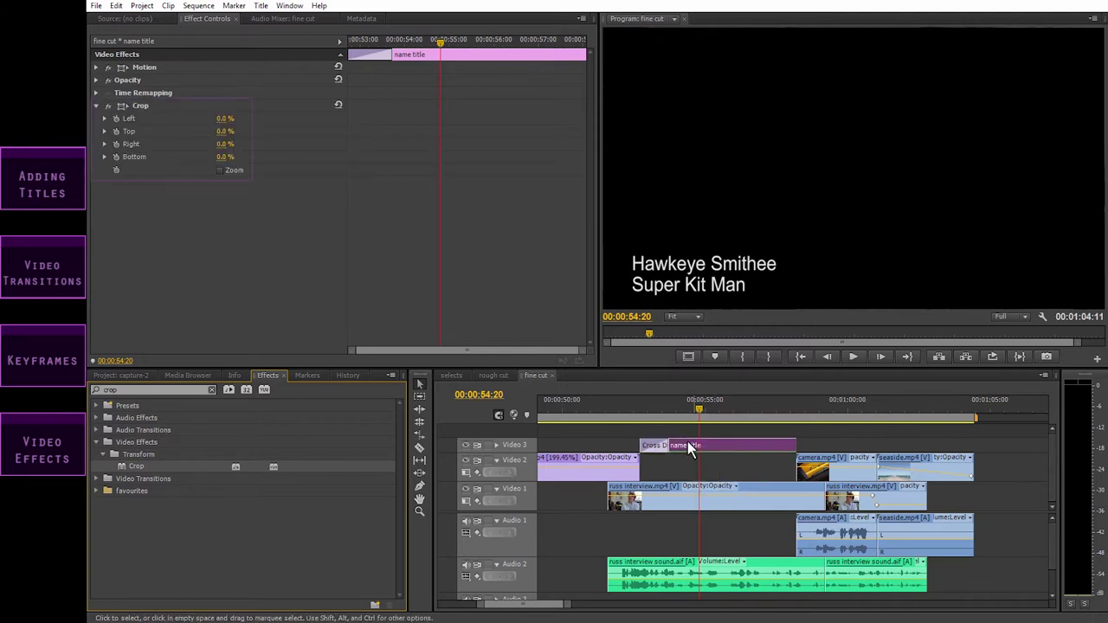
pyautogui.click(170, 206)
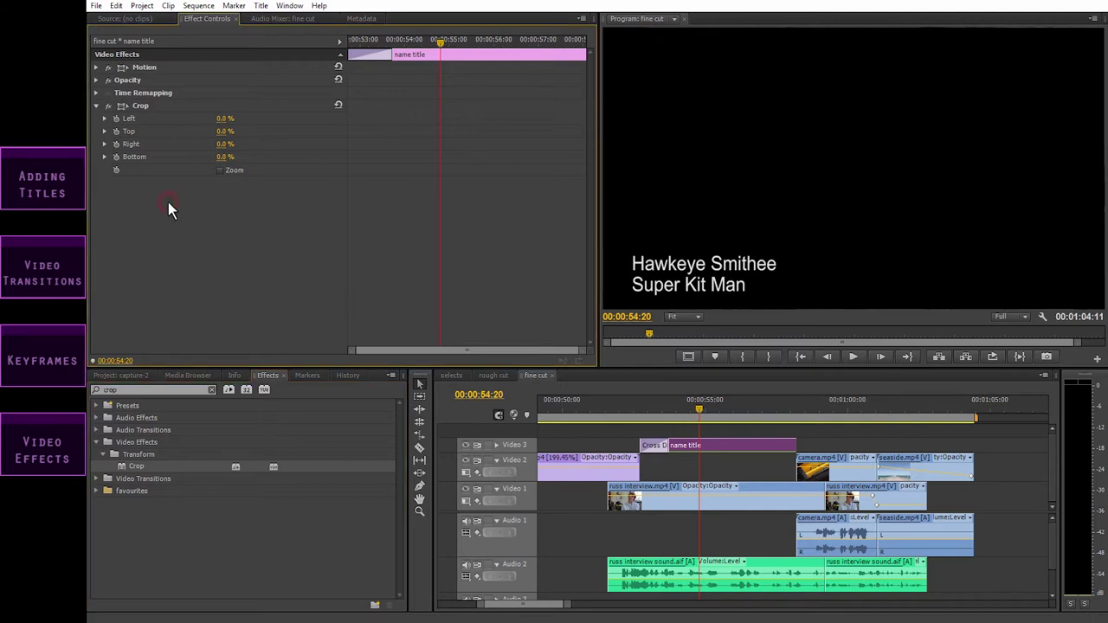
pyautogui.click(139, 464)
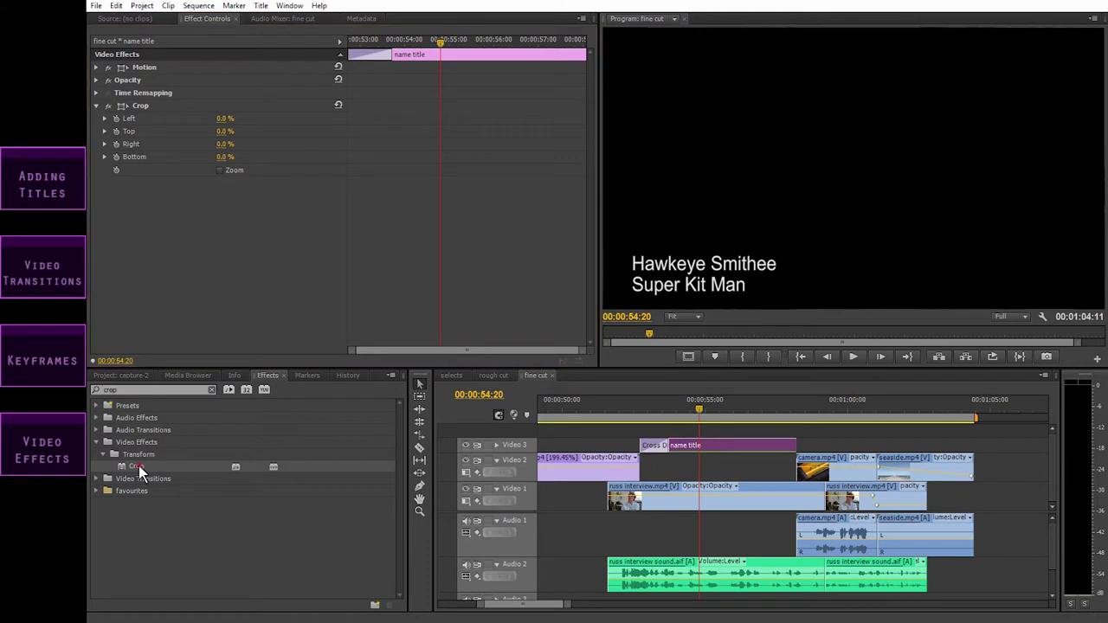
pyautogui.click(173, 261)
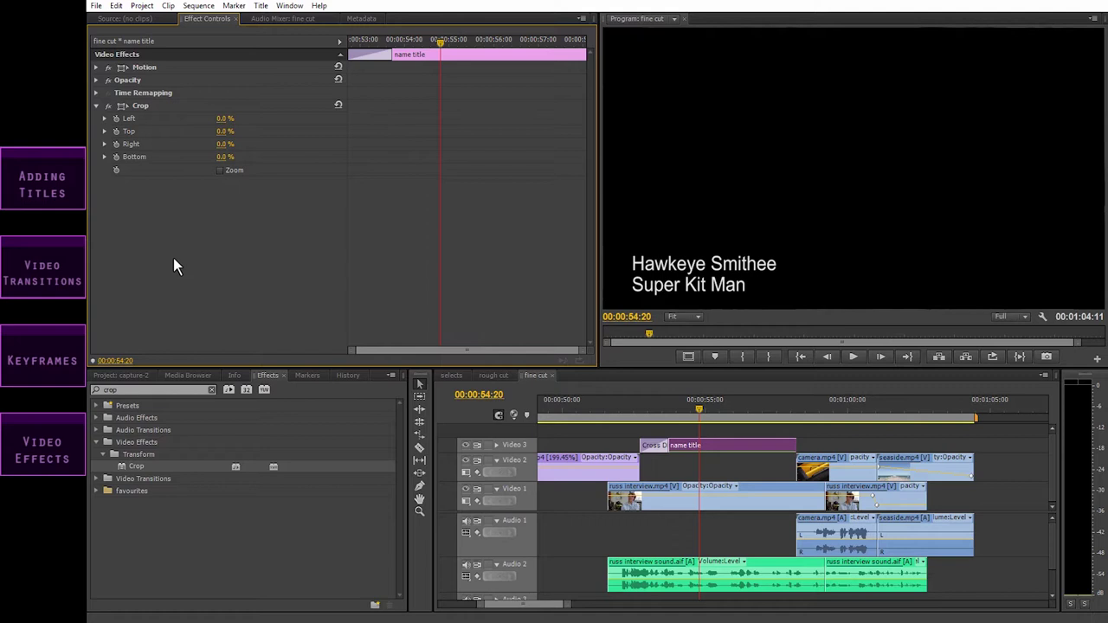
# Crop the name title 78% from the top, 63% from the right and 3% from the bottom
pyautogui.click(222, 131)
pyautogui.moveTo(221, 131); pyautogui.dragTo(357, 131)
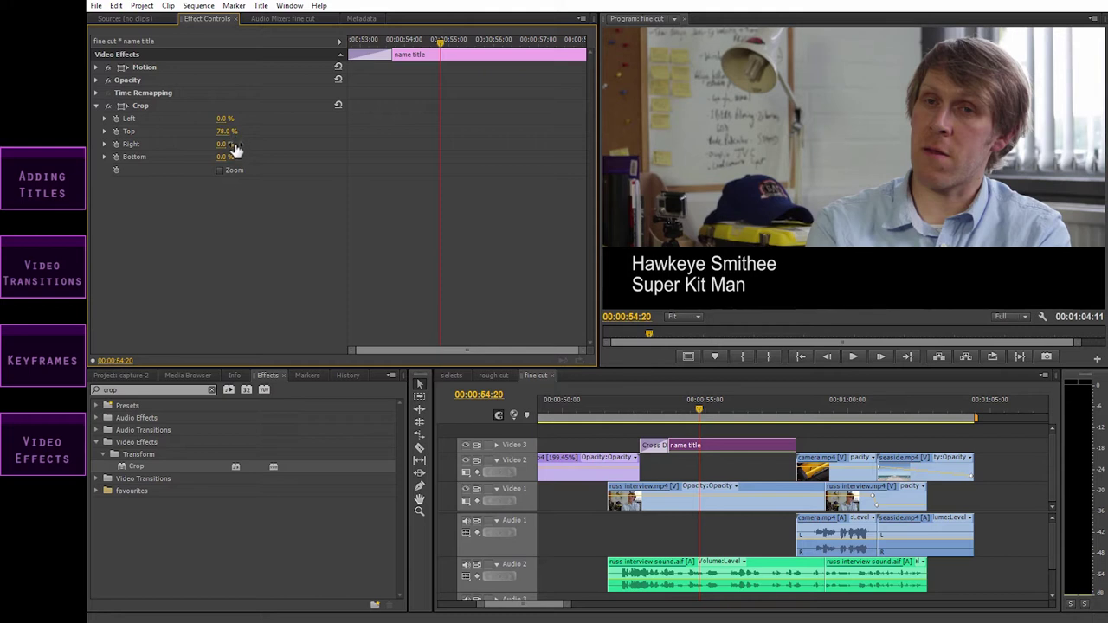
pyautogui.moveTo(223, 157); pyautogui.dragTo(332, 144)
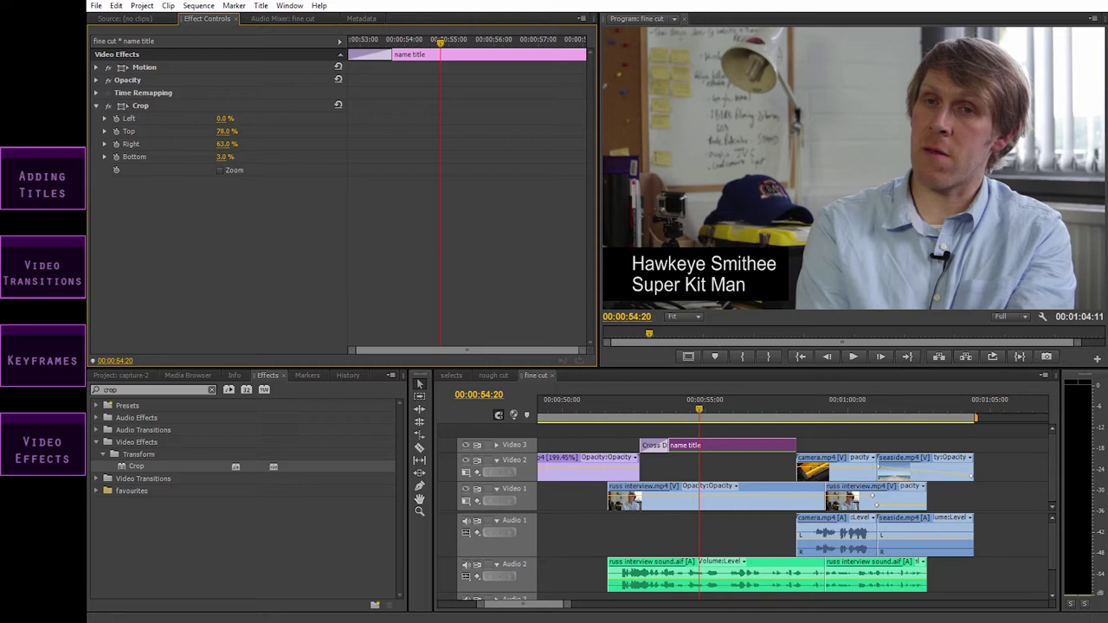
pyautogui.moveTo(232, 149); pyautogui.dragTo(232, 149)
# Switch the name title's Crop effect off and back on to compare the picture without and with it
pyautogui.click(108, 106)
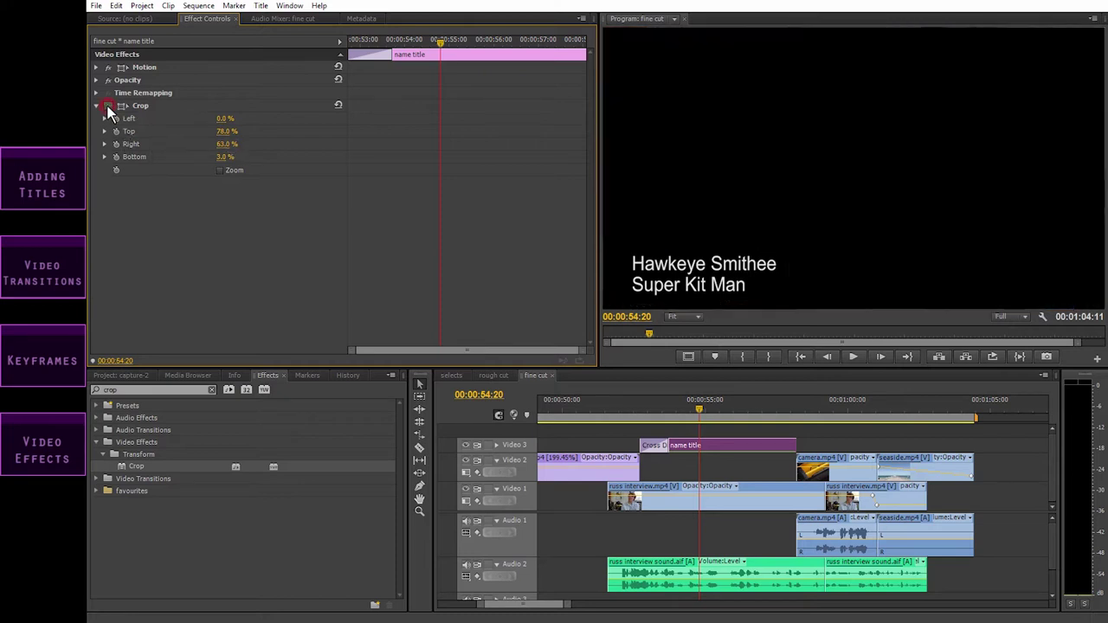
pyautogui.click(107, 105)
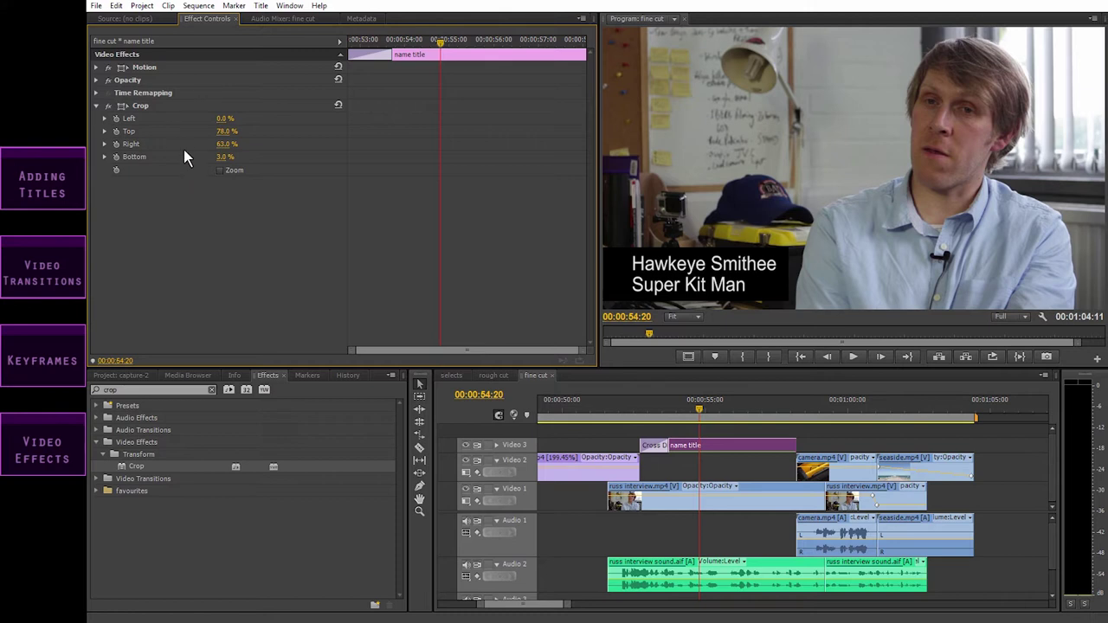
# Delete the Crop effect from the name title and undo the deletion
pyautogui.click(138, 106)
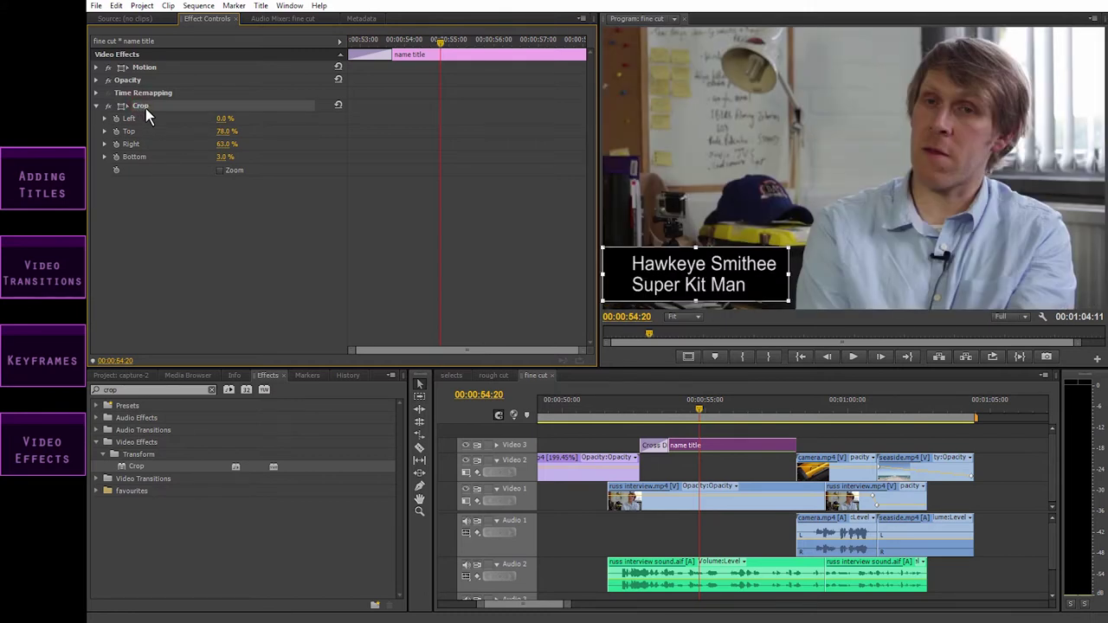
pyautogui.press('Delete')
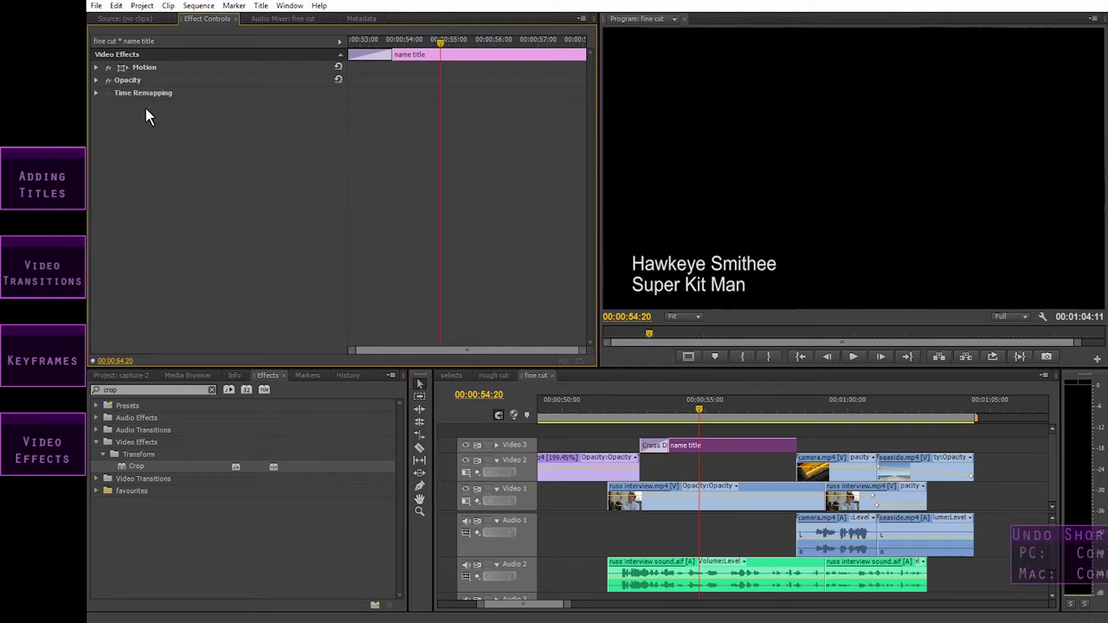
pyautogui.hotkey('ctrl', 'z')
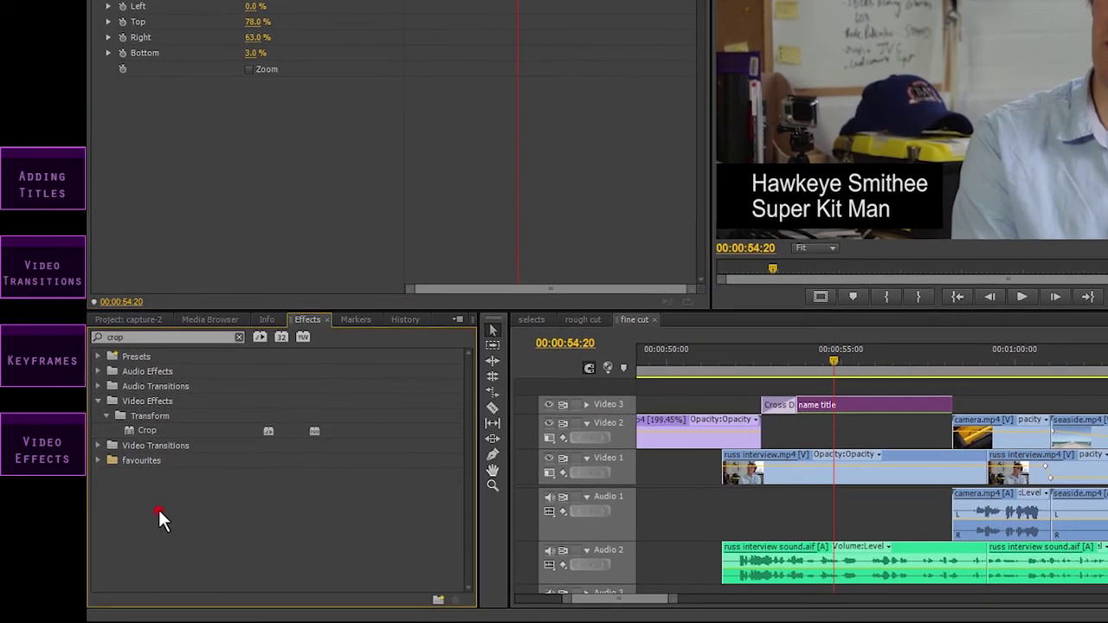
# Clear the effects search and look through the Color Correction group of the video effects
pyautogui.click(239, 337)
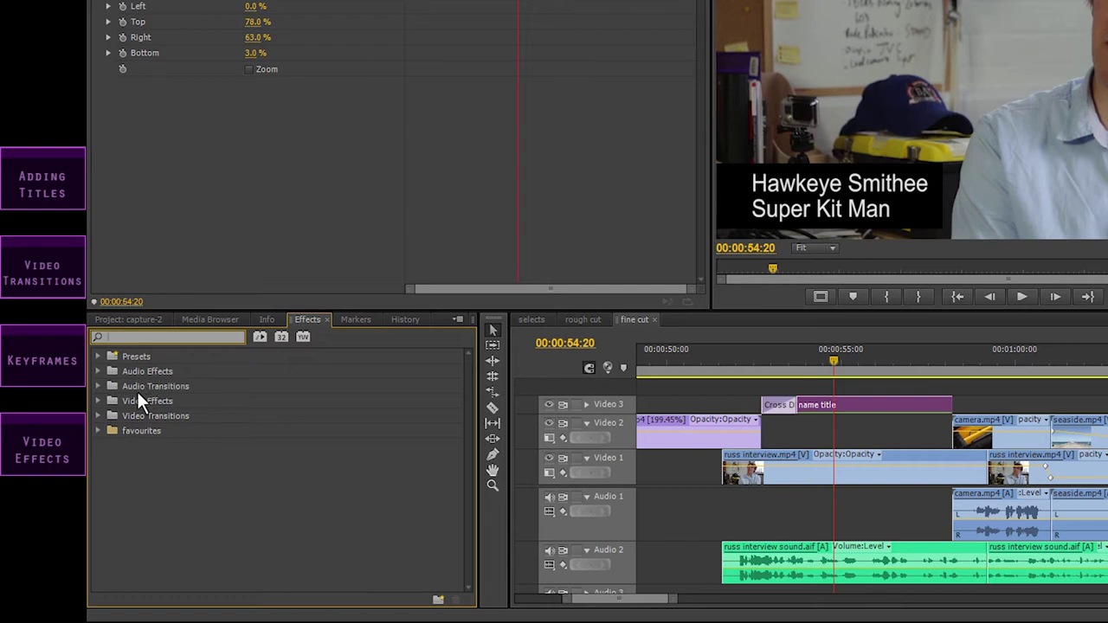
pyautogui.click(99, 401)
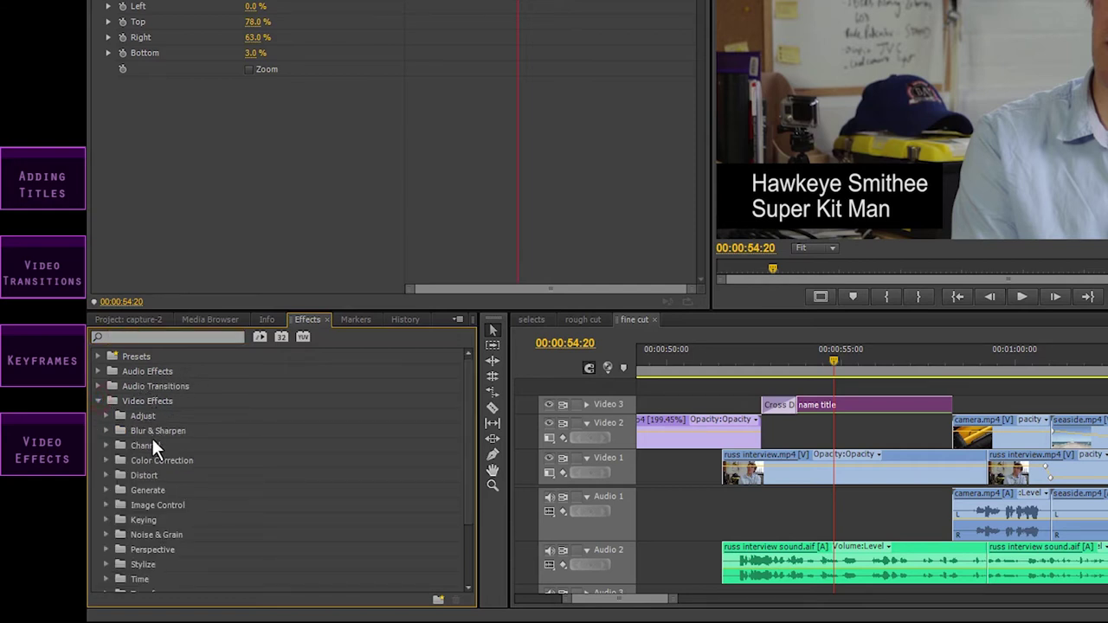
pyautogui.scroll(-1, 155, 438)
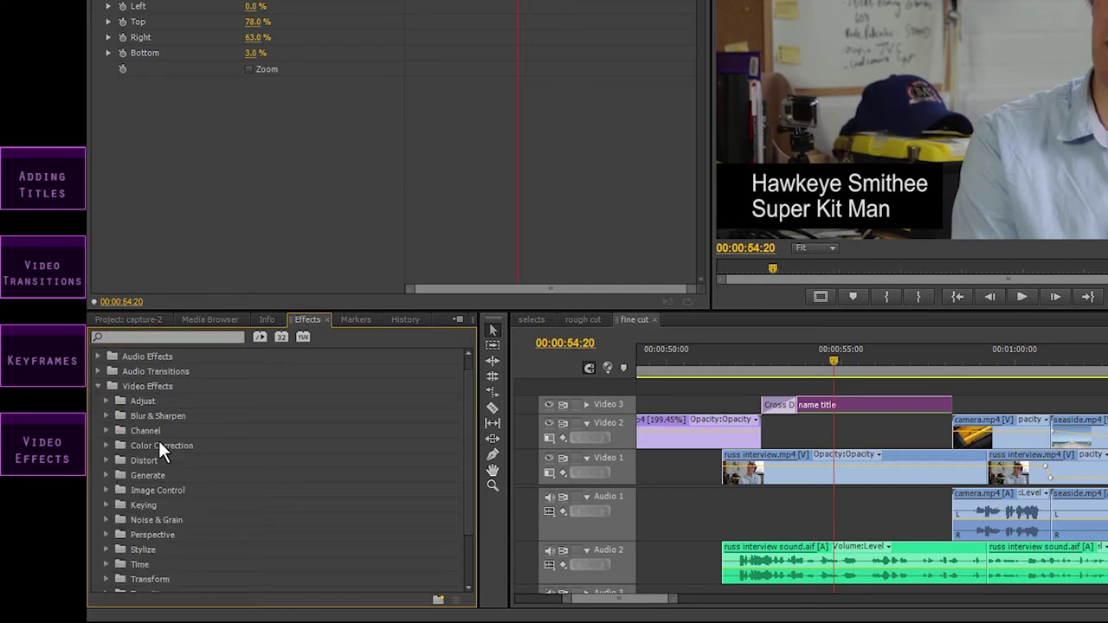
pyautogui.click(161, 442)
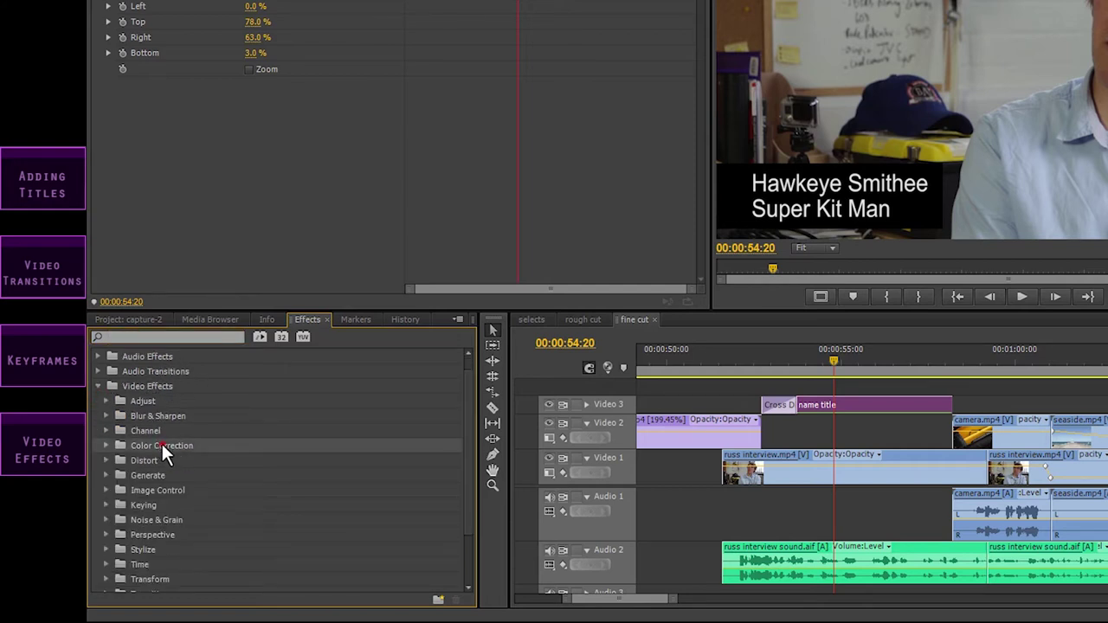
pyautogui.click(105, 445)
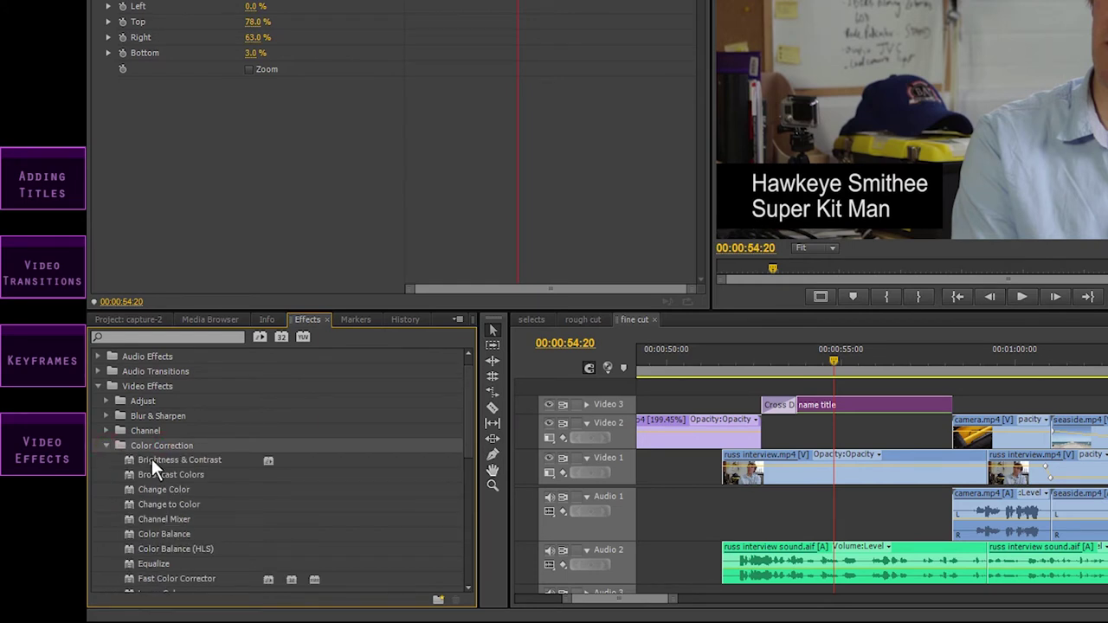
pyautogui.scroll(-3, 152, 459)
pyautogui.scroll(-1, 152, 467)
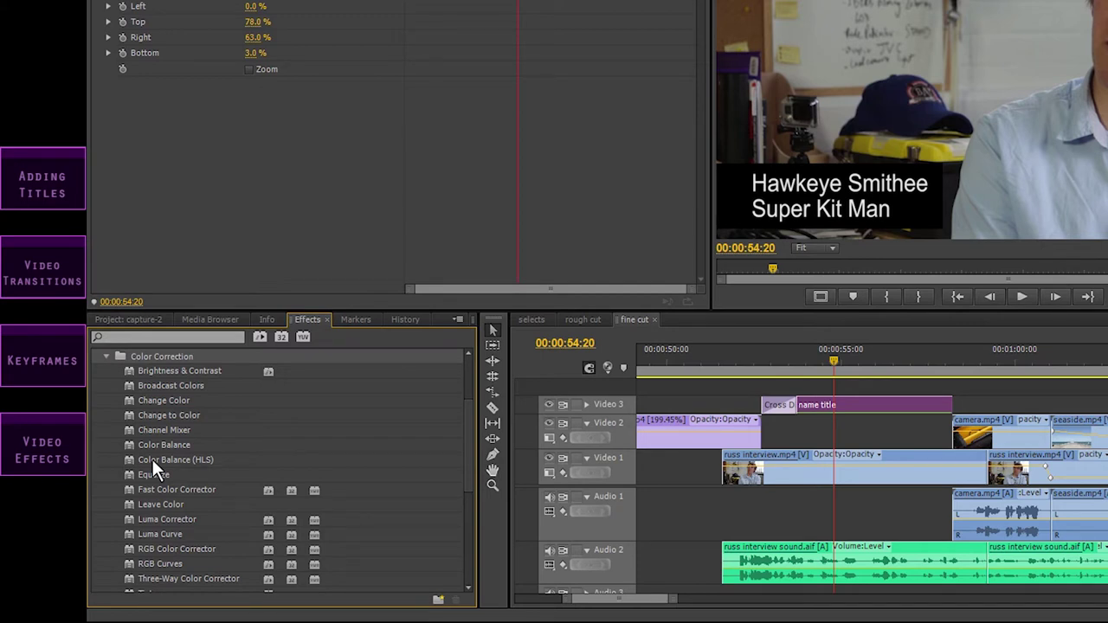
pyautogui.scroll(-2, 153, 461)
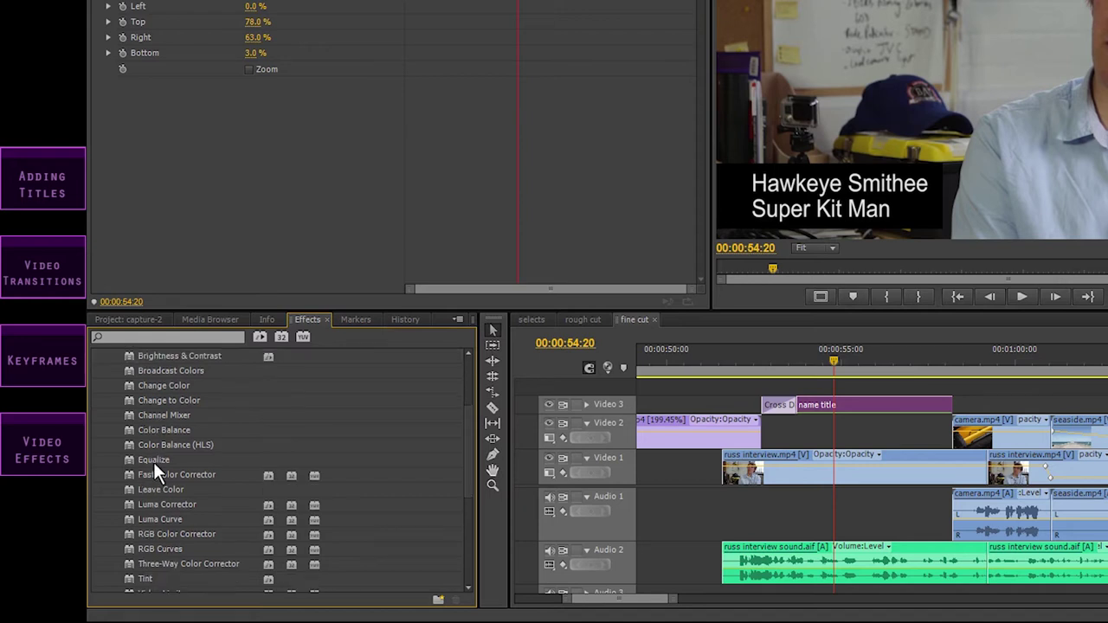
pyautogui.click(170, 460)
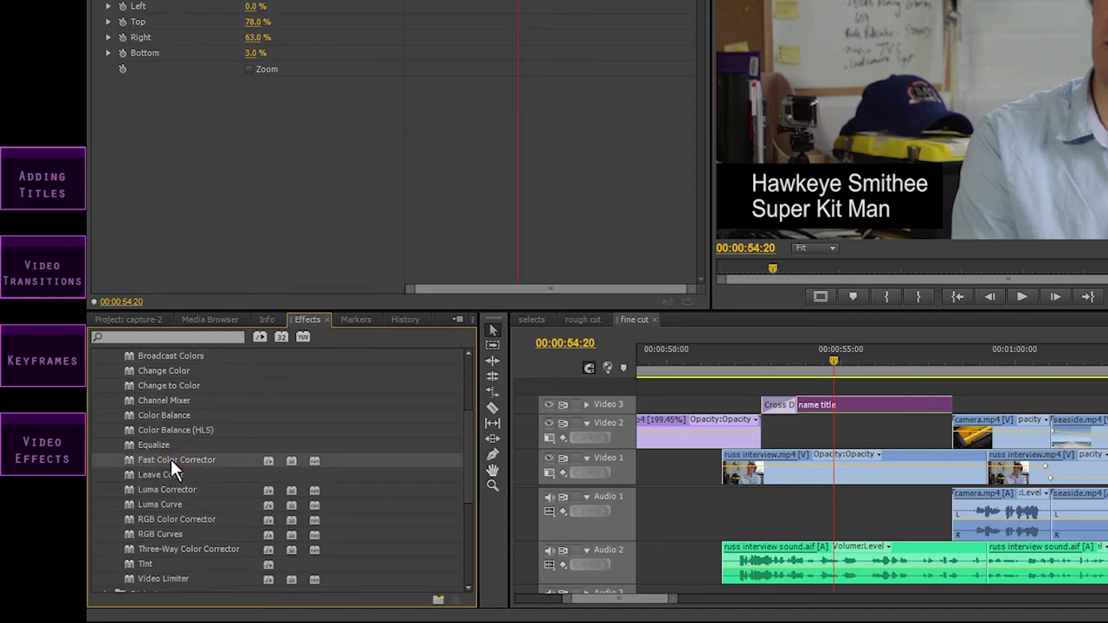
pyautogui.click(169, 534)
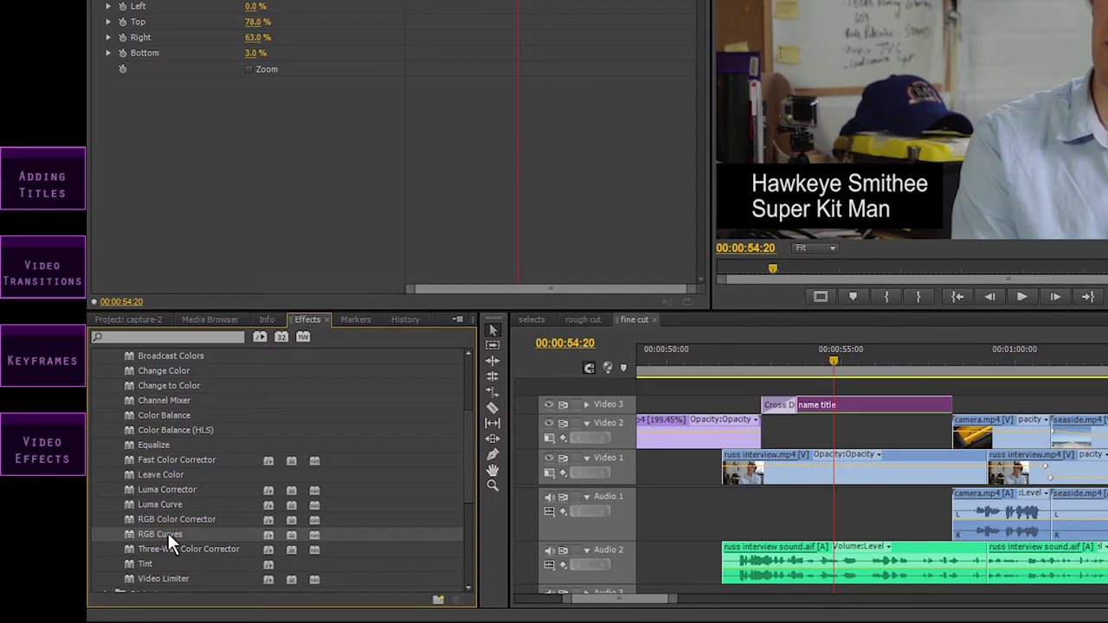
pyautogui.click(170, 549)
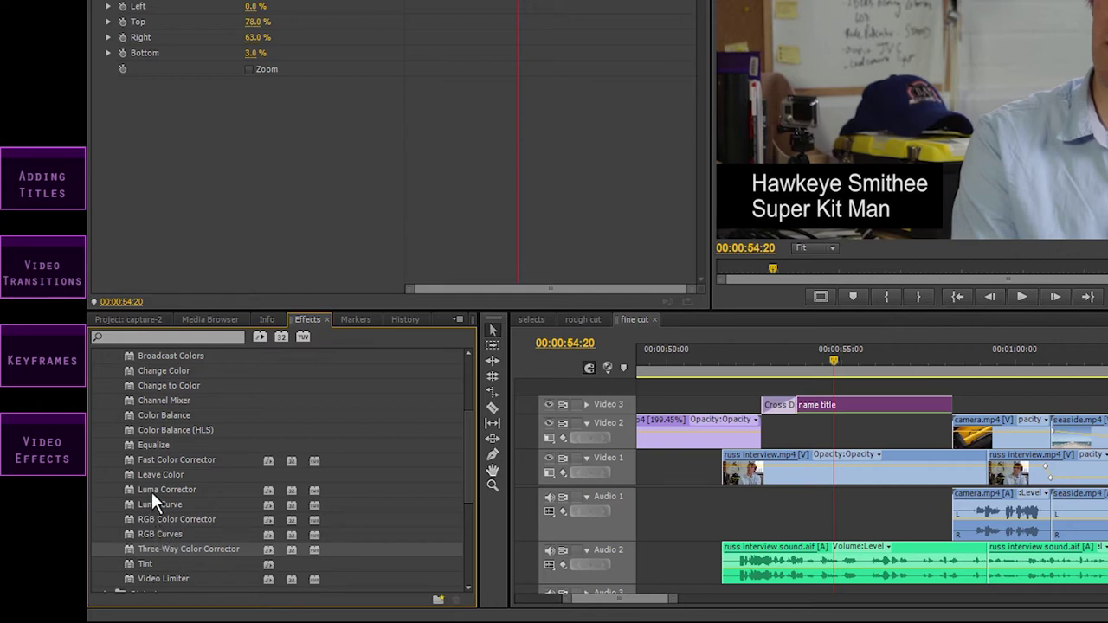
# Apply the Fast Color Corrector effect to the interview clip under the name title on Video 1
pyautogui.click(173, 460)
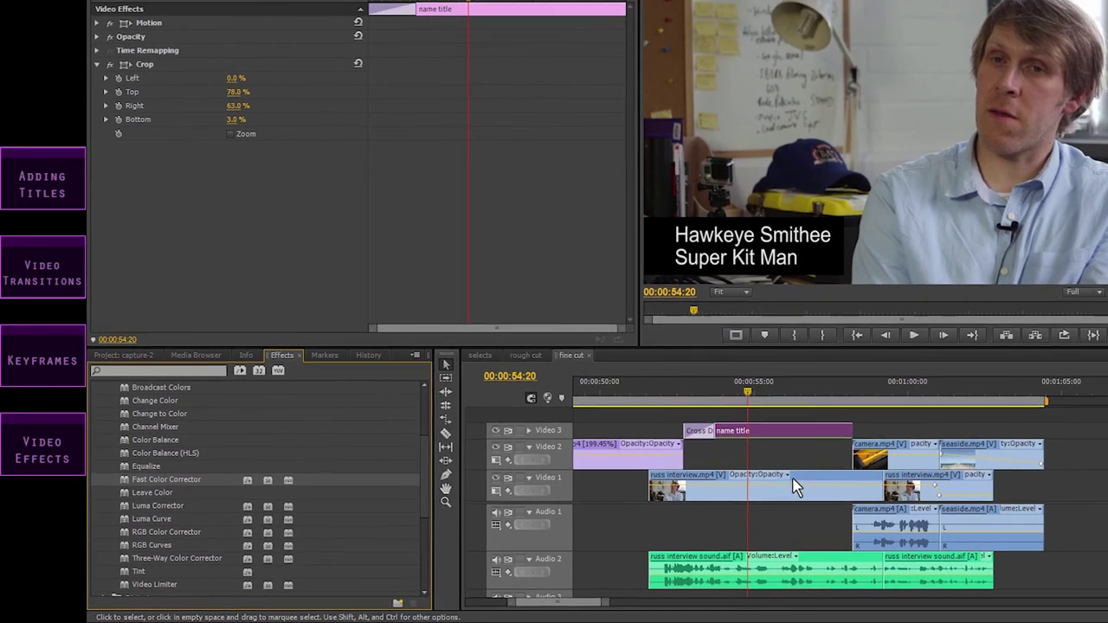
pyautogui.click(797, 487)
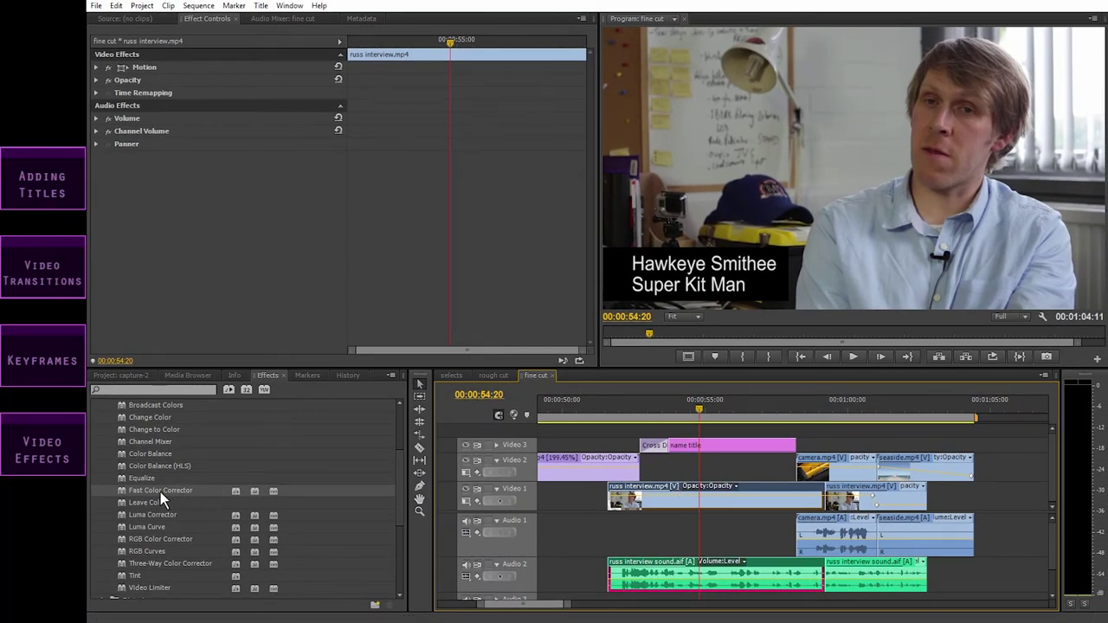
pyautogui.moveTo(160, 492); pyautogui.dragTo(186, 245)
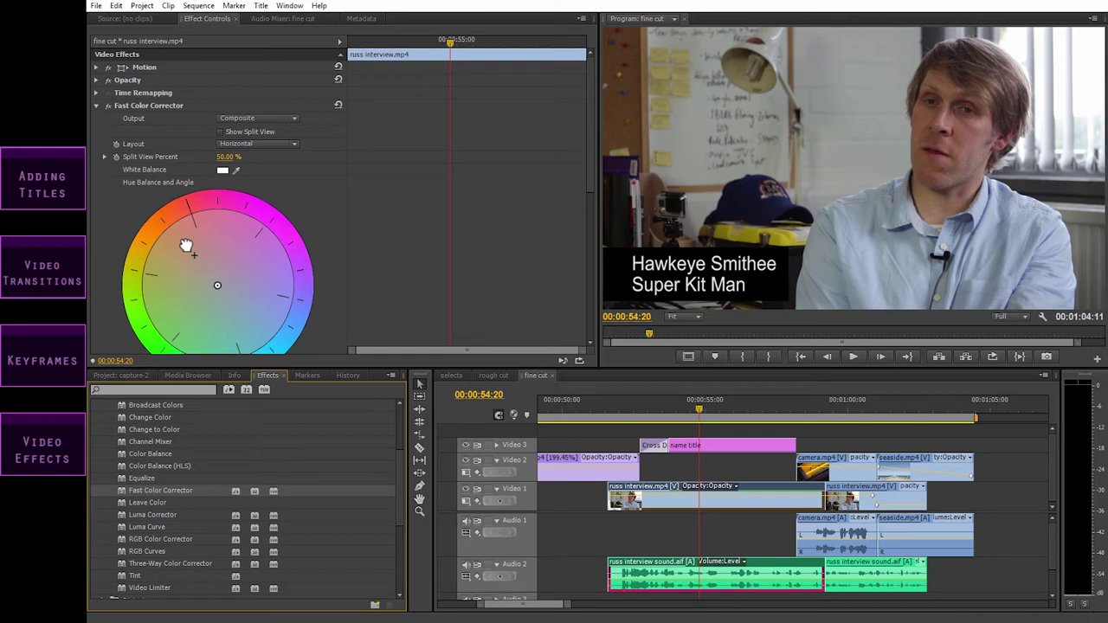
# Enlarge the effect controls area and hide its keyframe timeline to give the color wheel more room
pyautogui.moveTo(347, 194); pyautogui.dragTo(399, 182)
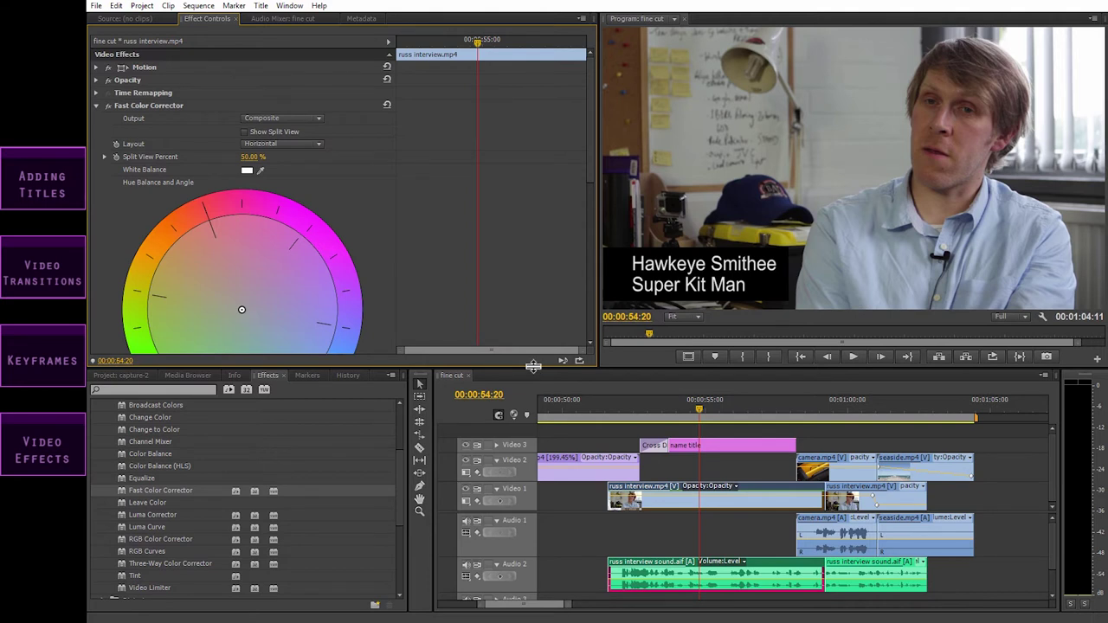
pyautogui.moveTo(534, 368); pyautogui.dragTo(542, 402)
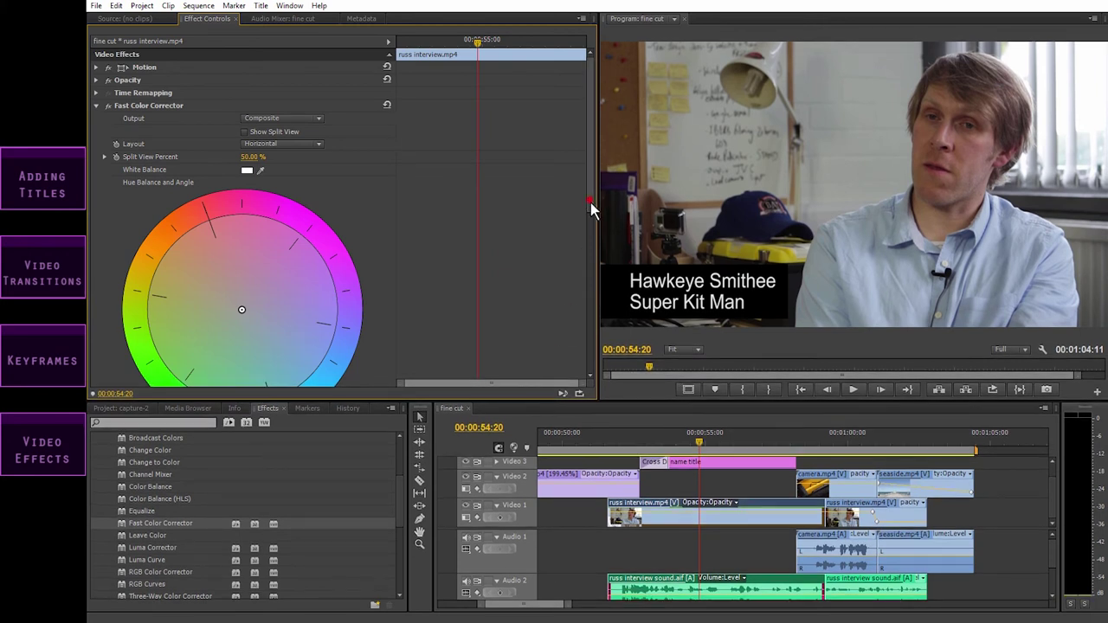
pyautogui.scroll(-1, 582, 198)
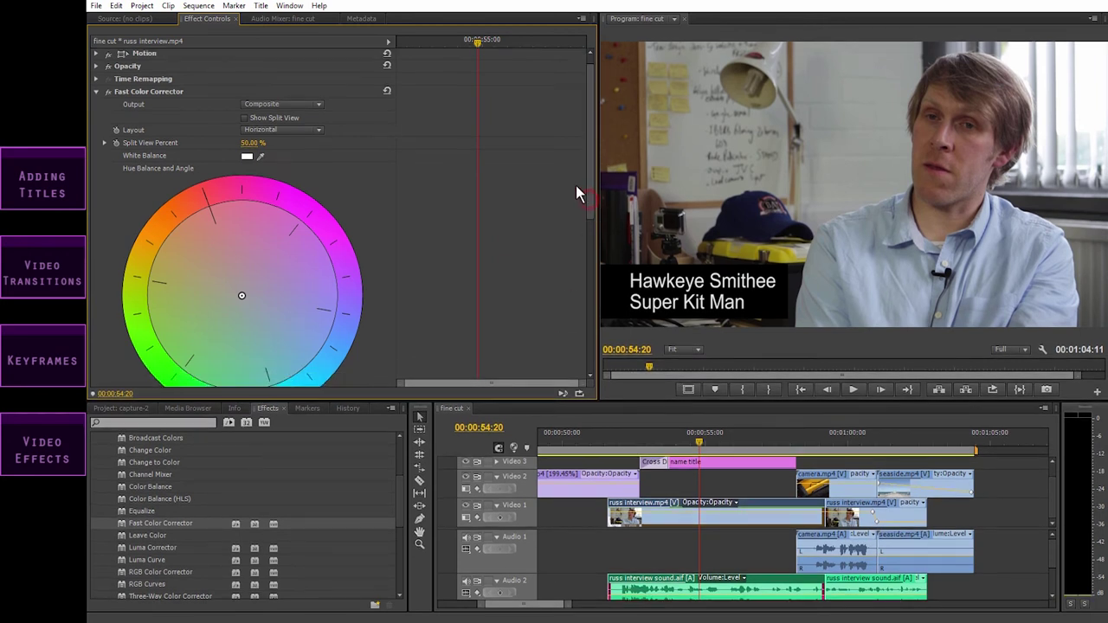
pyautogui.click(389, 42)
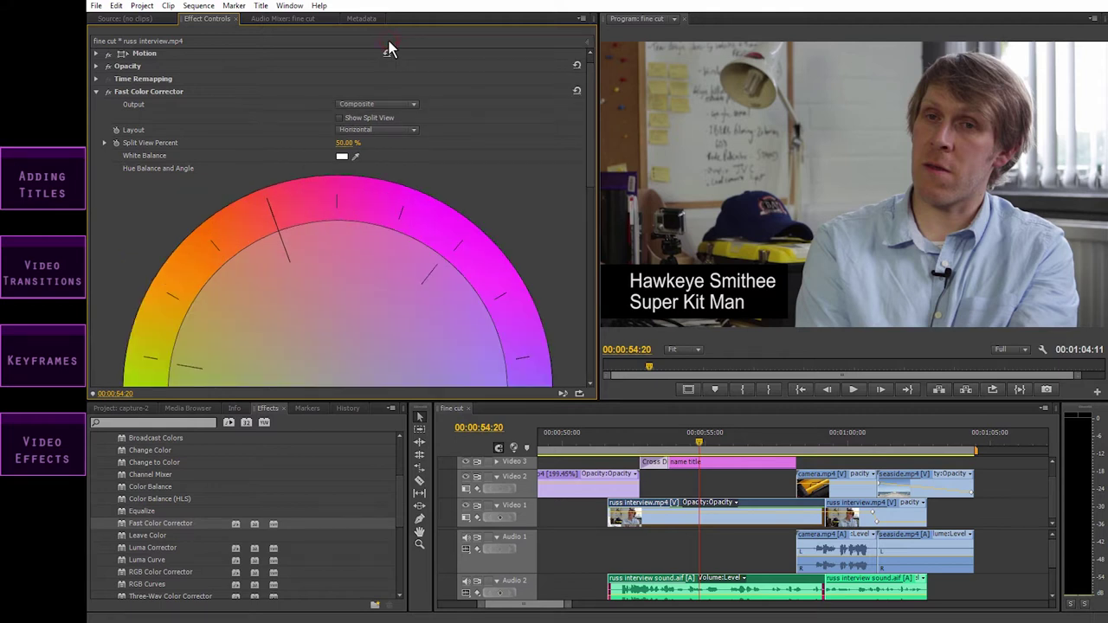
# Set the Fast Color Corrector's input levels to about 13.6 for black, 1.2 for gray and 238.4 for white
pyautogui.moveTo(591, 97); pyautogui.dragTo(595, 139)
pyautogui.scroll(-1, 526, 273)
pyautogui.scroll(-5, 526, 274)
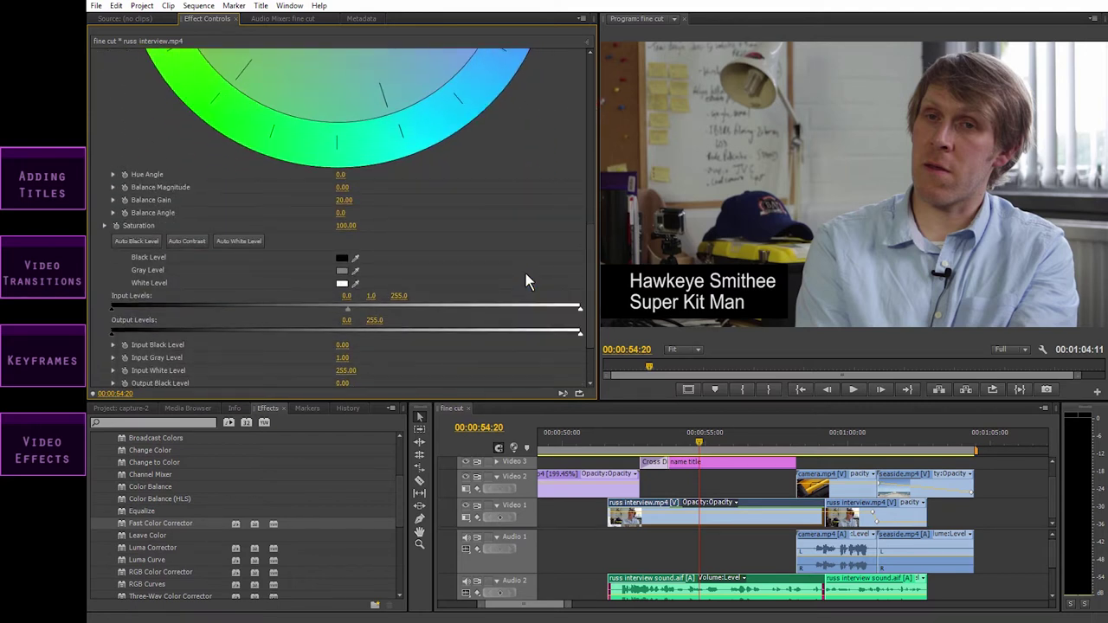
pyautogui.scroll(-2, 526, 281)
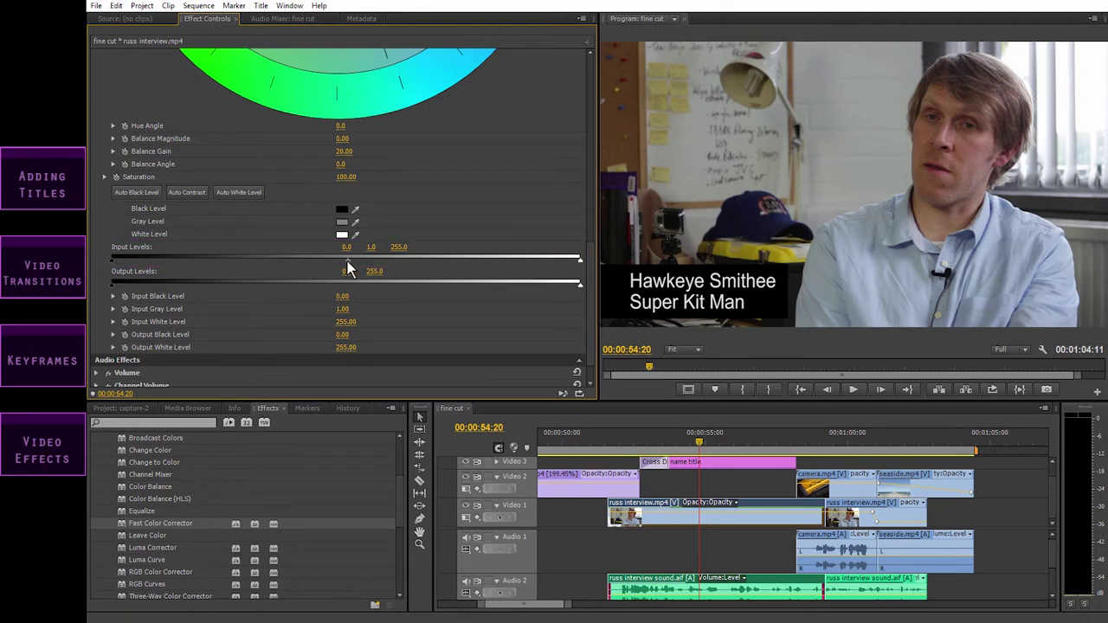
pyautogui.moveTo(348, 259)
pyautogui.mouseDown()
pyautogui.moveTo(372, 259)
pyautogui.moveTo(334, 260)
pyautogui.moveTo(395, 248)
pyautogui.moveTo(346, 258)
pyautogui.mouseUp()
pyautogui.moveTo(110, 260); pyautogui.dragTo(123, 259)
pyautogui.moveTo(144, 262); pyautogui.dragTo(99, 250)
pyautogui.moveTo(578, 260); pyautogui.dragTo(406, 269)
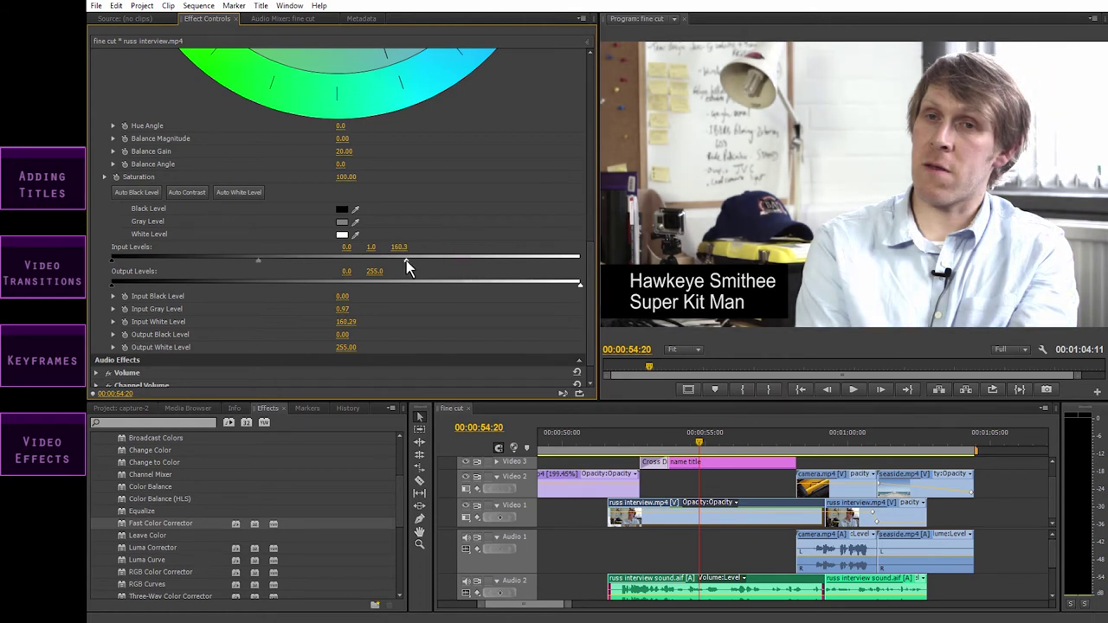
pyautogui.moveTo(406, 261); pyautogui.dragTo(538, 270)
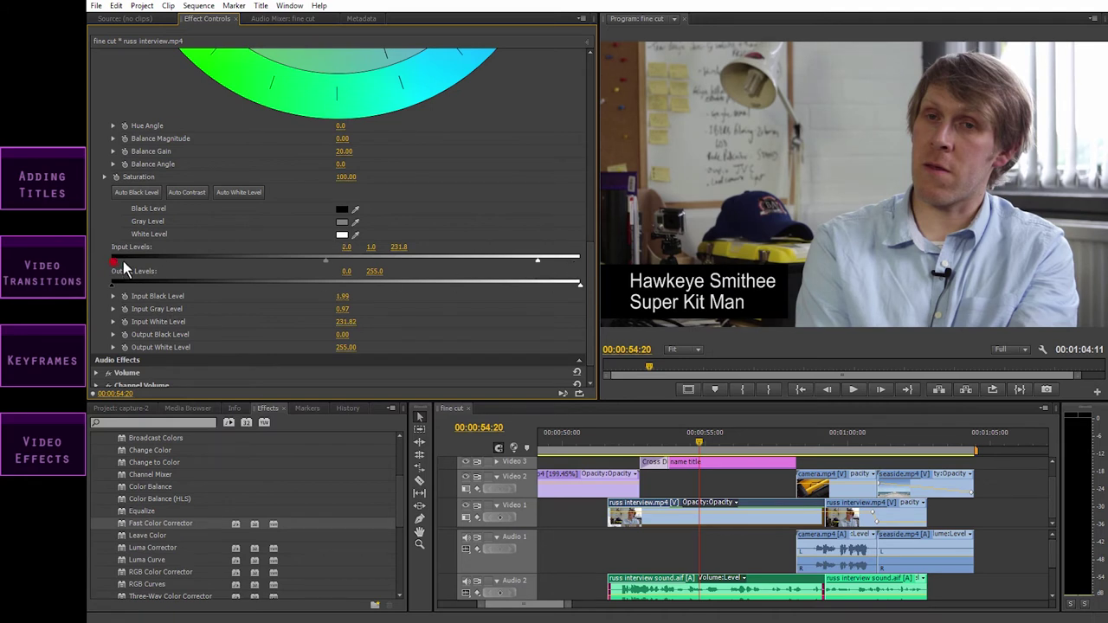
pyautogui.moveTo(123, 260); pyautogui.dragTo(148, 258)
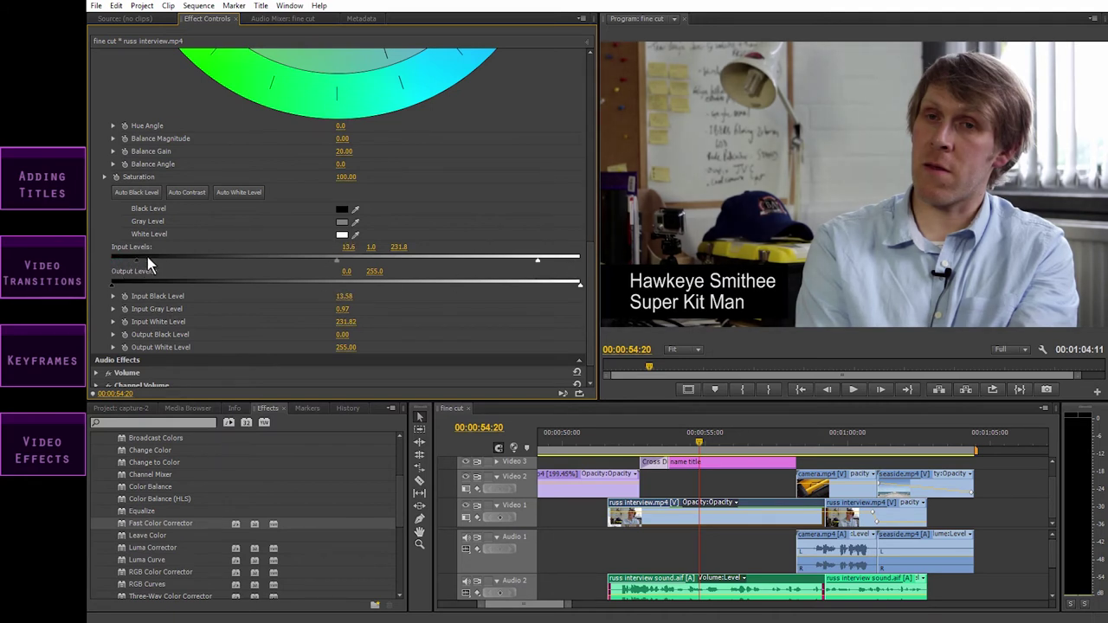
pyautogui.moveTo(336, 262); pyautogui.dragTo(350, 268)
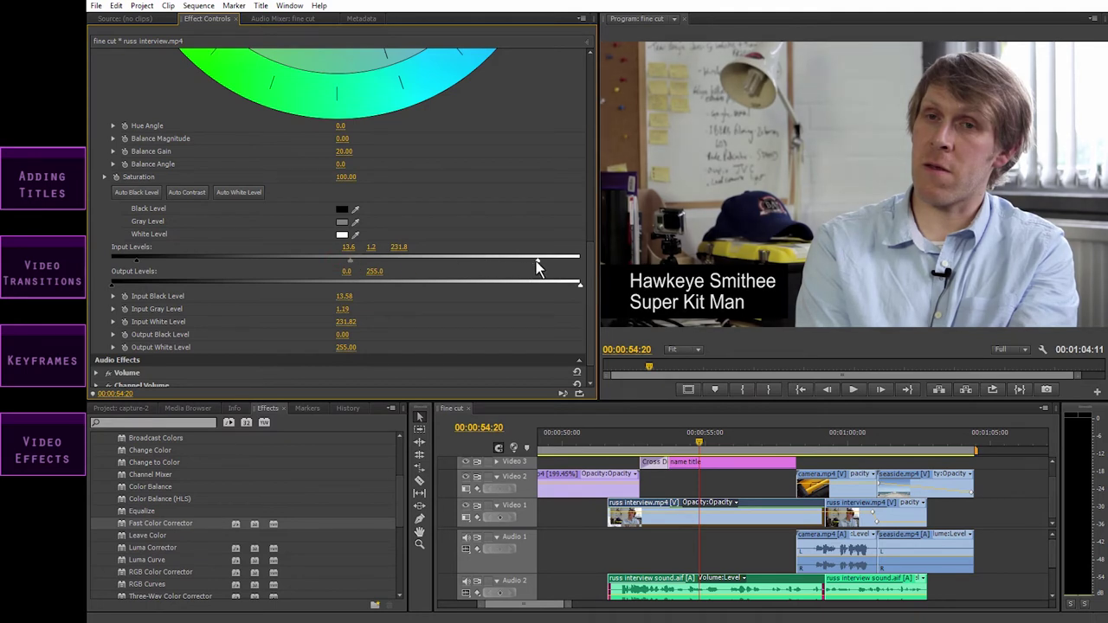
pyautogui.moveTo(540, 258); pyautogui.dragTo(550, 259)
# Shift the interview clip's color balance slightly towards blue-purple, with a balance magnitude of about 12.26 and an angle of about 17.4°
pyautogui.scroll(3, 373, 248)
pyautogui.scroll(5, 373, 246)
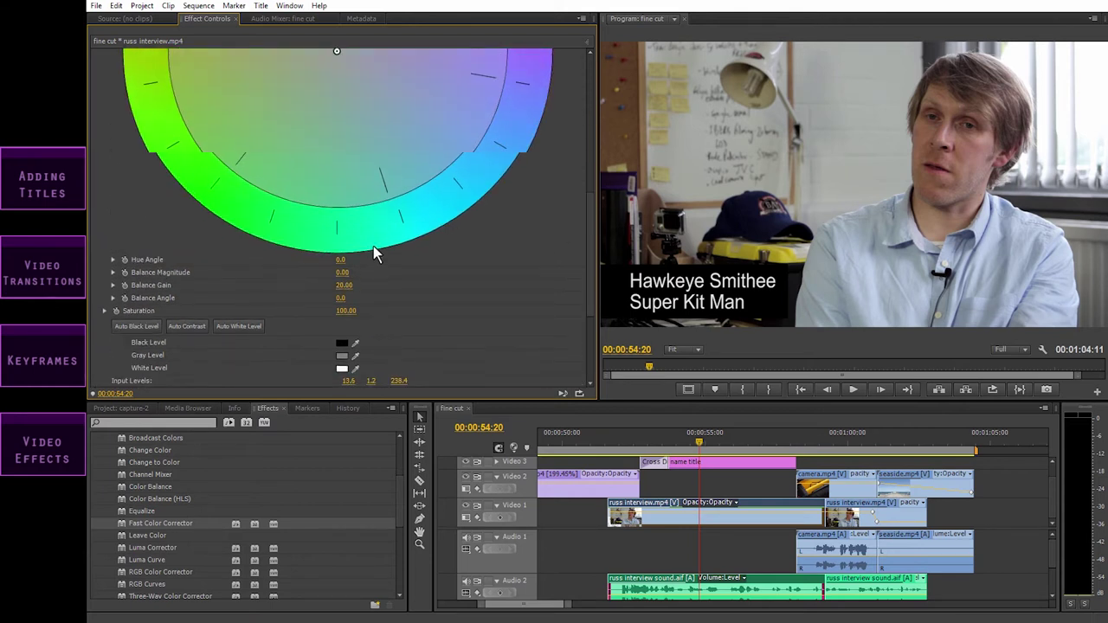
pyautogui.scroll(4, 374, 246)
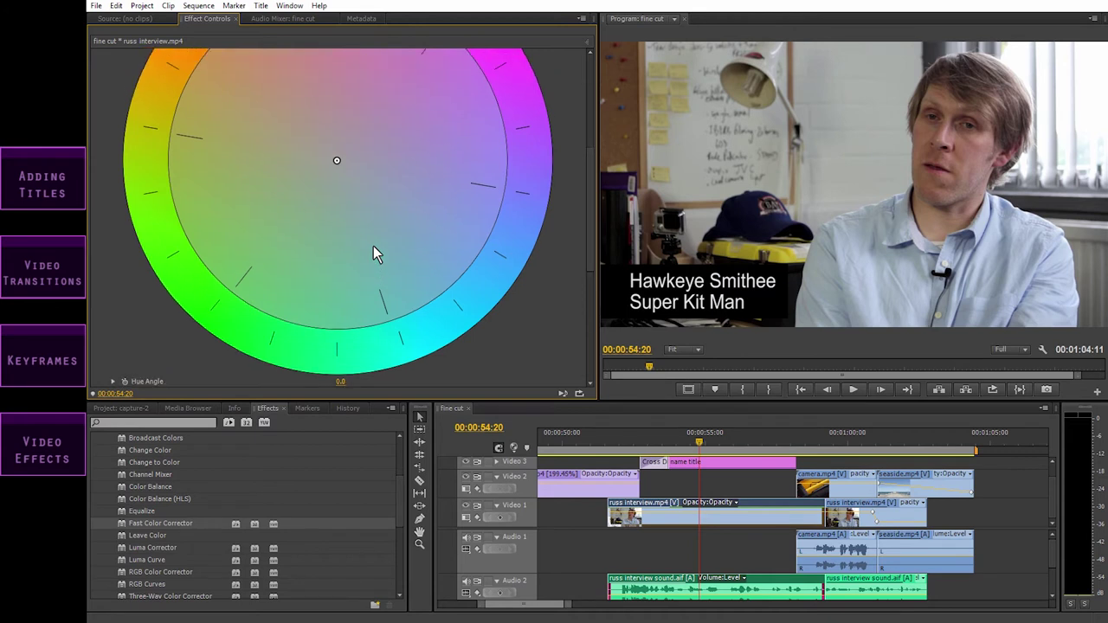
pyautogui.scroll(1, 373, 246)
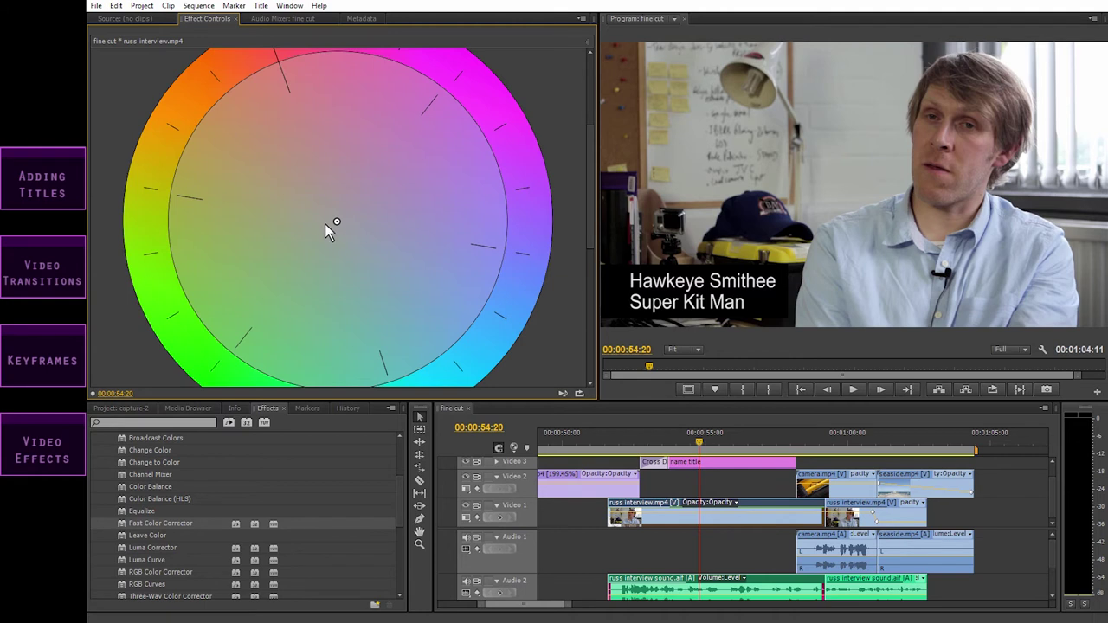
pyautogui.moveTo(337, 224)
pyautogui.mouseDown()
pyautogui.moveTo(402, 234)
pyautogui.moveTo(417, 182)
pyautogui.moveTo(397, 149)
pyautogui.moveTo(317, 114)
pyautogui.moveTo(227, 177)
pyautogui.moveTo(193, 243)
pyautogui.moveTo(218, 297)
pyautogui.moveTo(317, 350)
pyautogui.moveTo(378, 342)
pyautogui.moveTo(441, 307)
pyautogui.moveTo(470, 216)
pyautogui.moveTo(443, 154)
pyautogui.moveTo(380, 129)
pyautogui.moveTo(270, 151)
pyautogui.moveTo(270, 184)
pyautogui.moveTo(337, 225)
pyautogui.mouseUp()
pyautogui.moveTo(337, 222)
pyautogui.mouseDown()
pyautogui.moveTo(303, 216)
pyautogui.moveTo(356, 218)
pyautogui.moveTo(365, 230)
pyautogui.moveTo(356, 228)
pyautogui.mouseUp()
# Expand the Fast Color Corrector's saturation setting, try low and high saturation, and set it to about 128.40
pyautogui.scroll(-5, 543, 289)
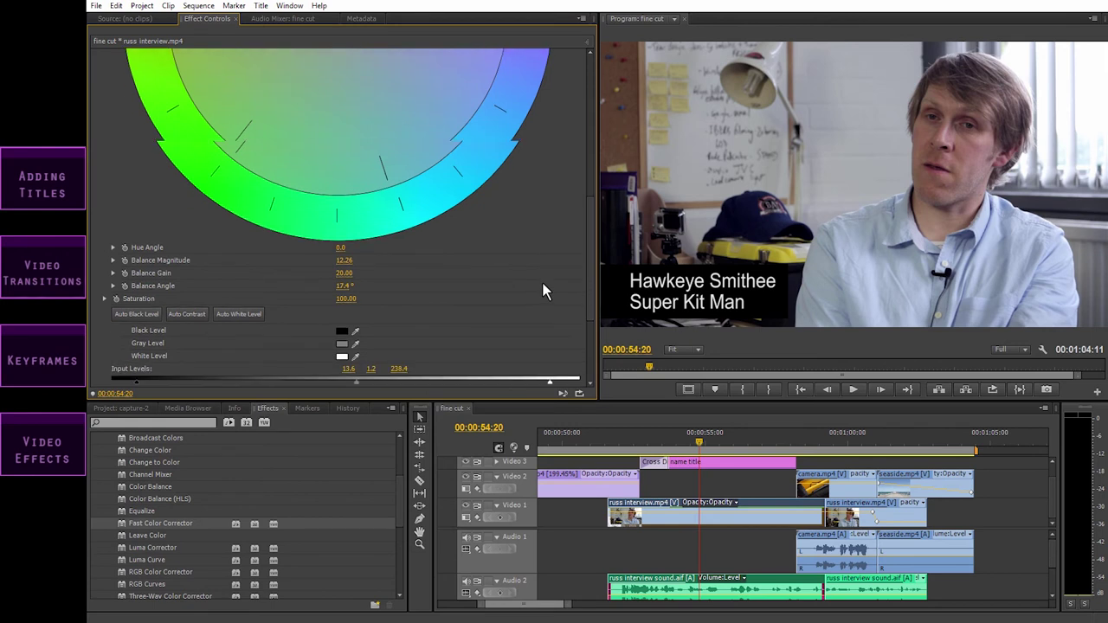
pyautogui.scroll(-3, 543, 289)
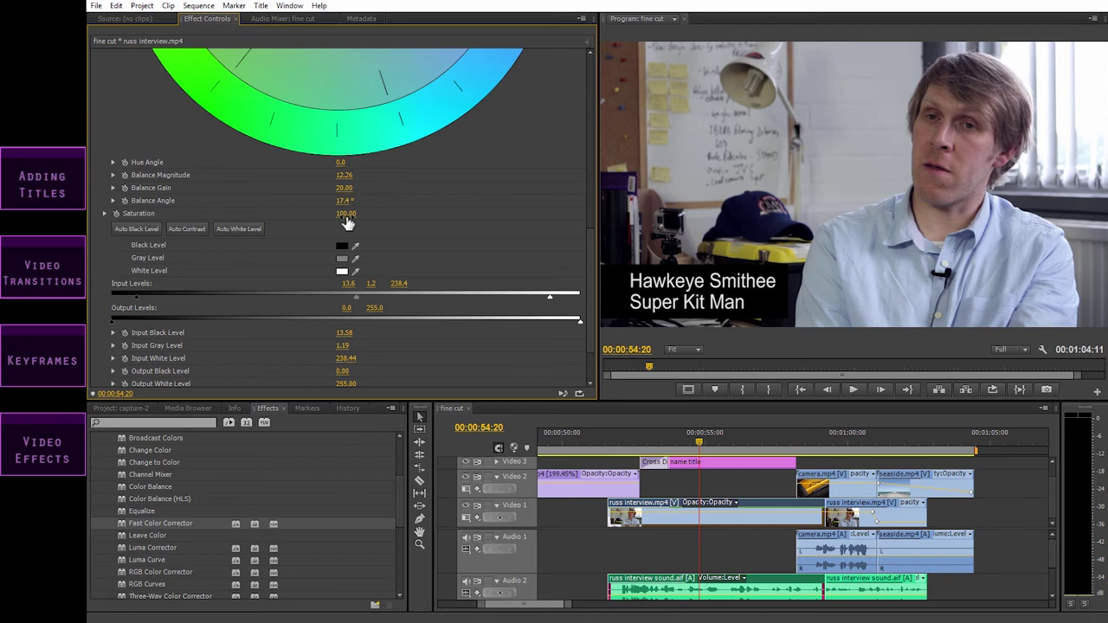
pyautogui.click(103, 213)
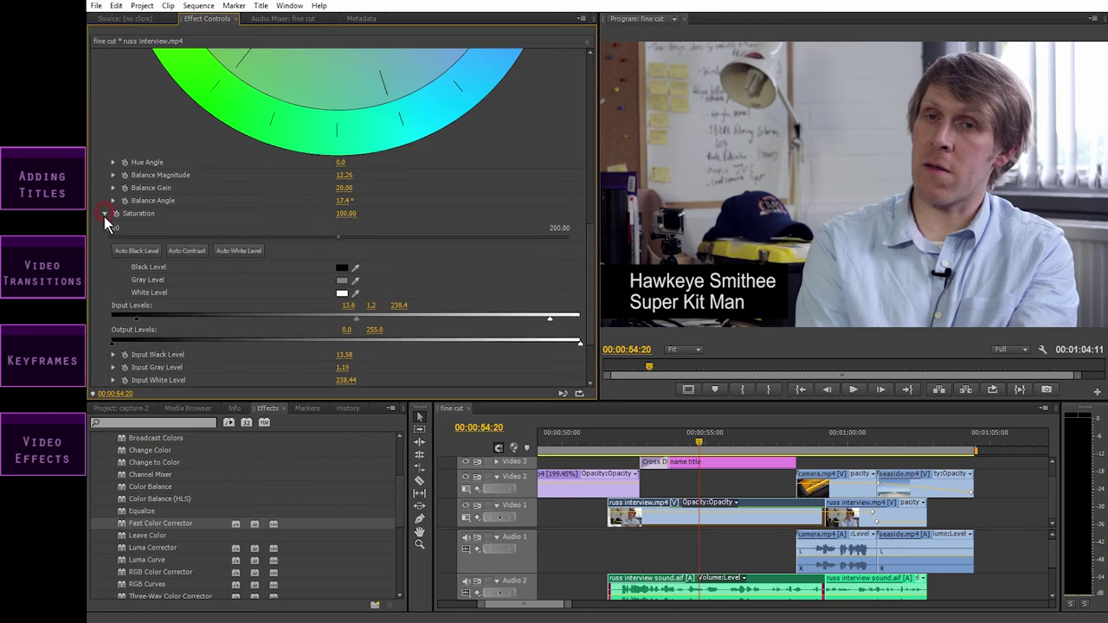
pyautogui.click(339, 239)
pyautogui.moveTo(399, 238); pyautogui.dragTo(310, 237)
pyautogui.moveTo(149, 233); pyautogui.dragTo(533, 239)
pyautogui.moveTo(577, 246); pyautogui.dragTo(403, 244)
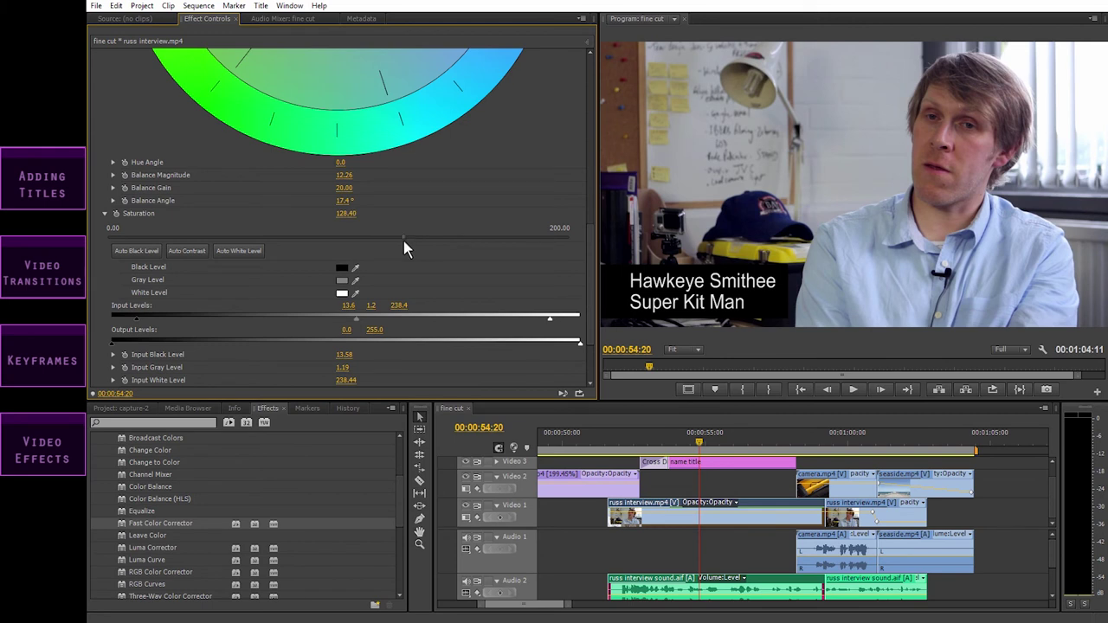